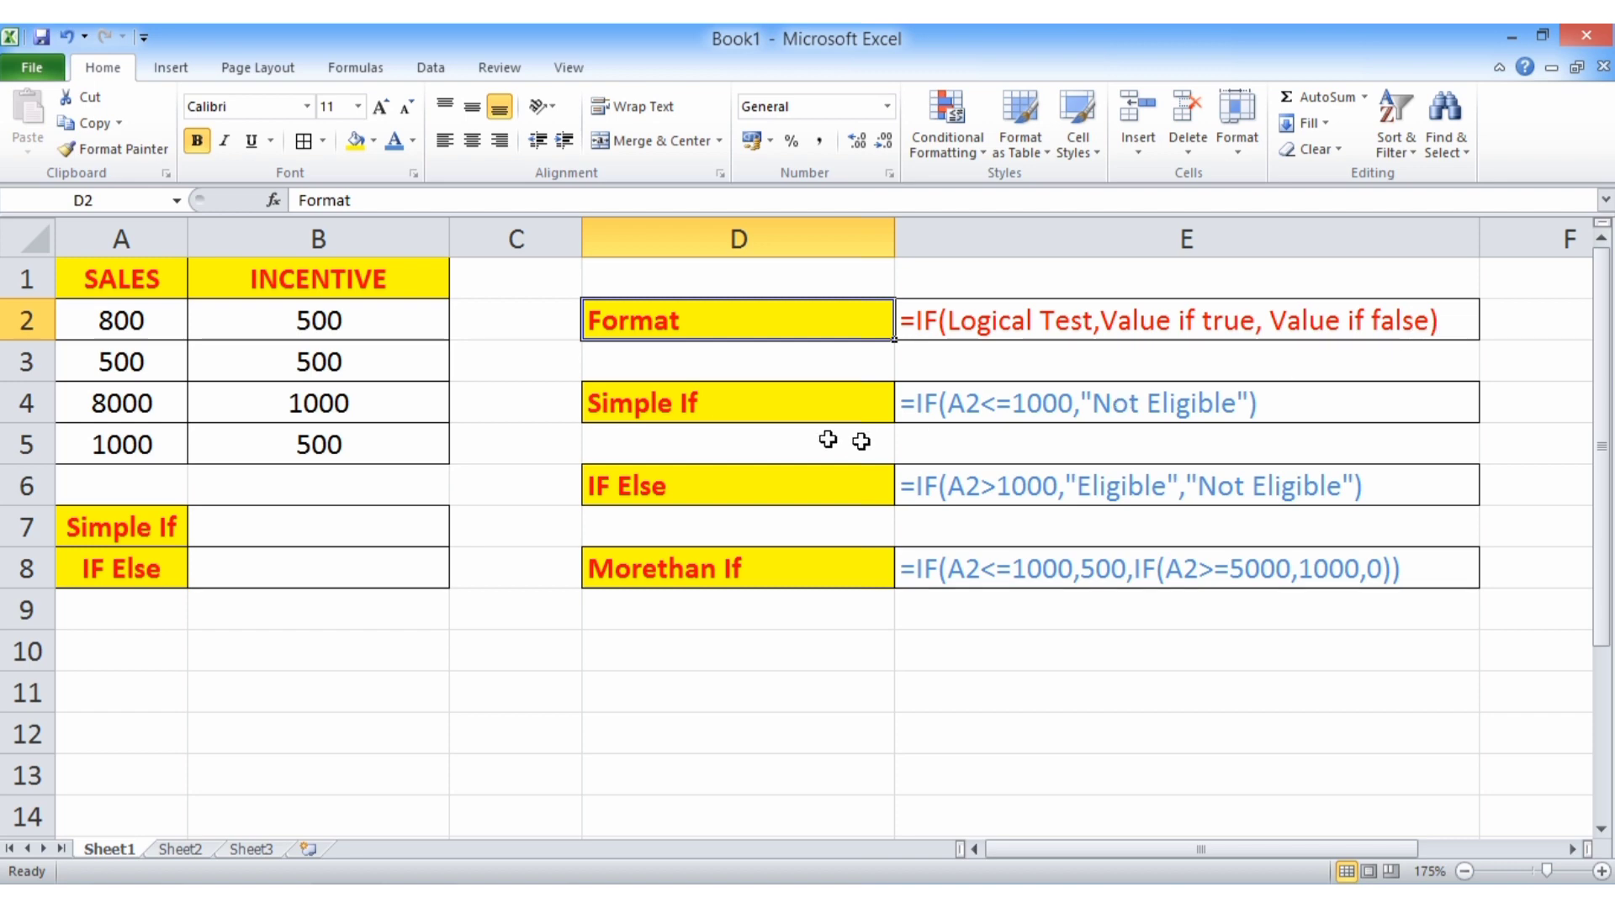
left_click(704, 407)
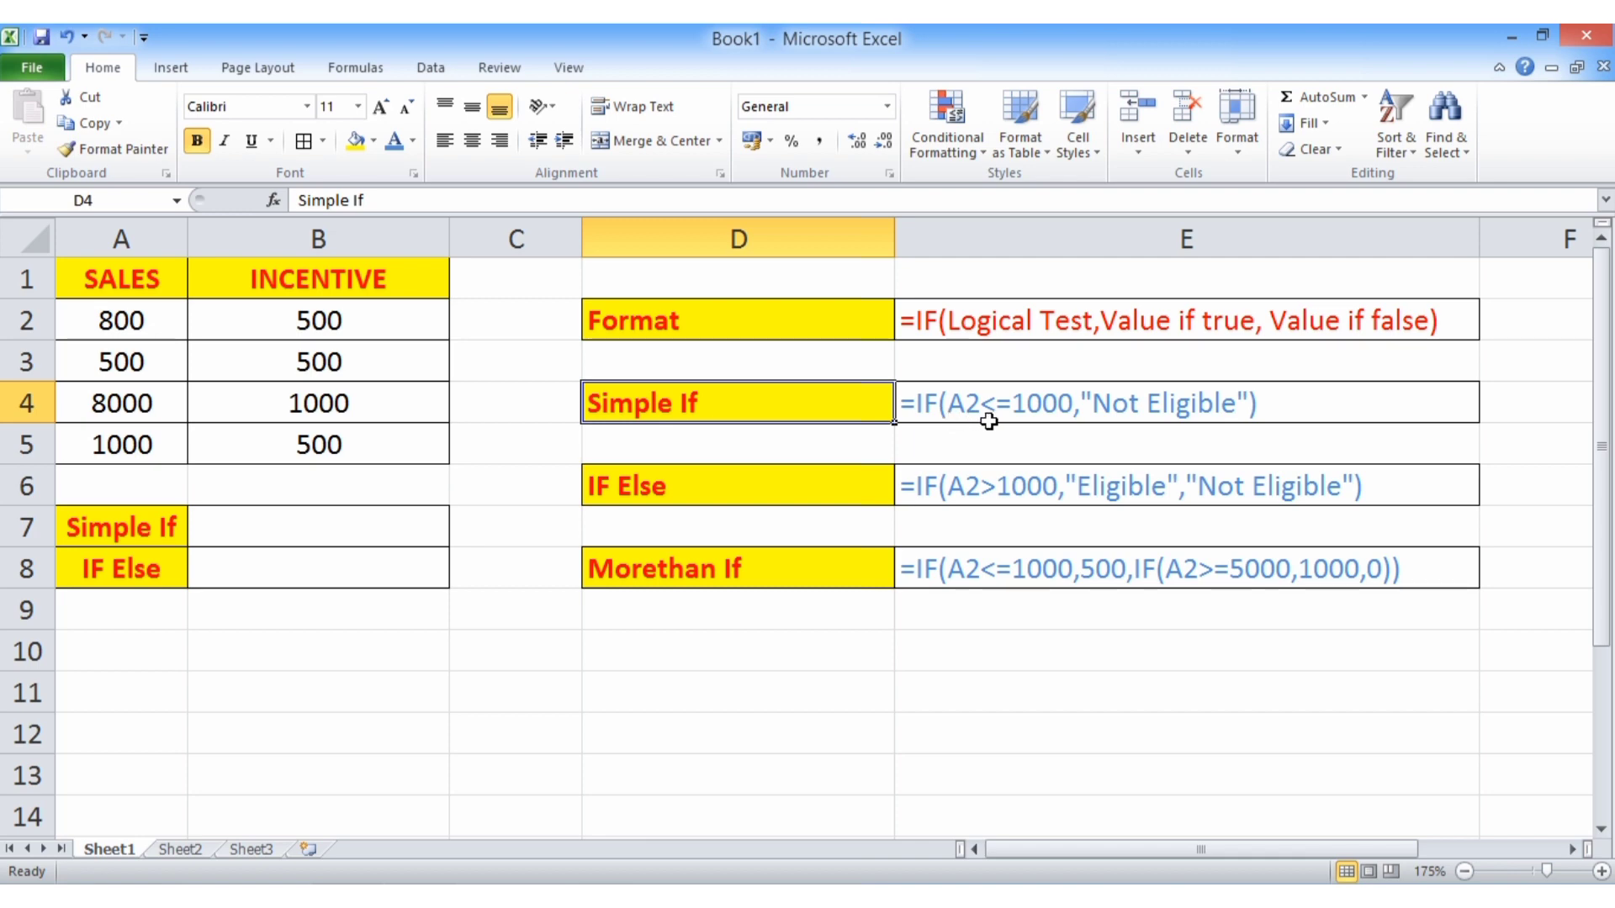
left_click(101, 323)
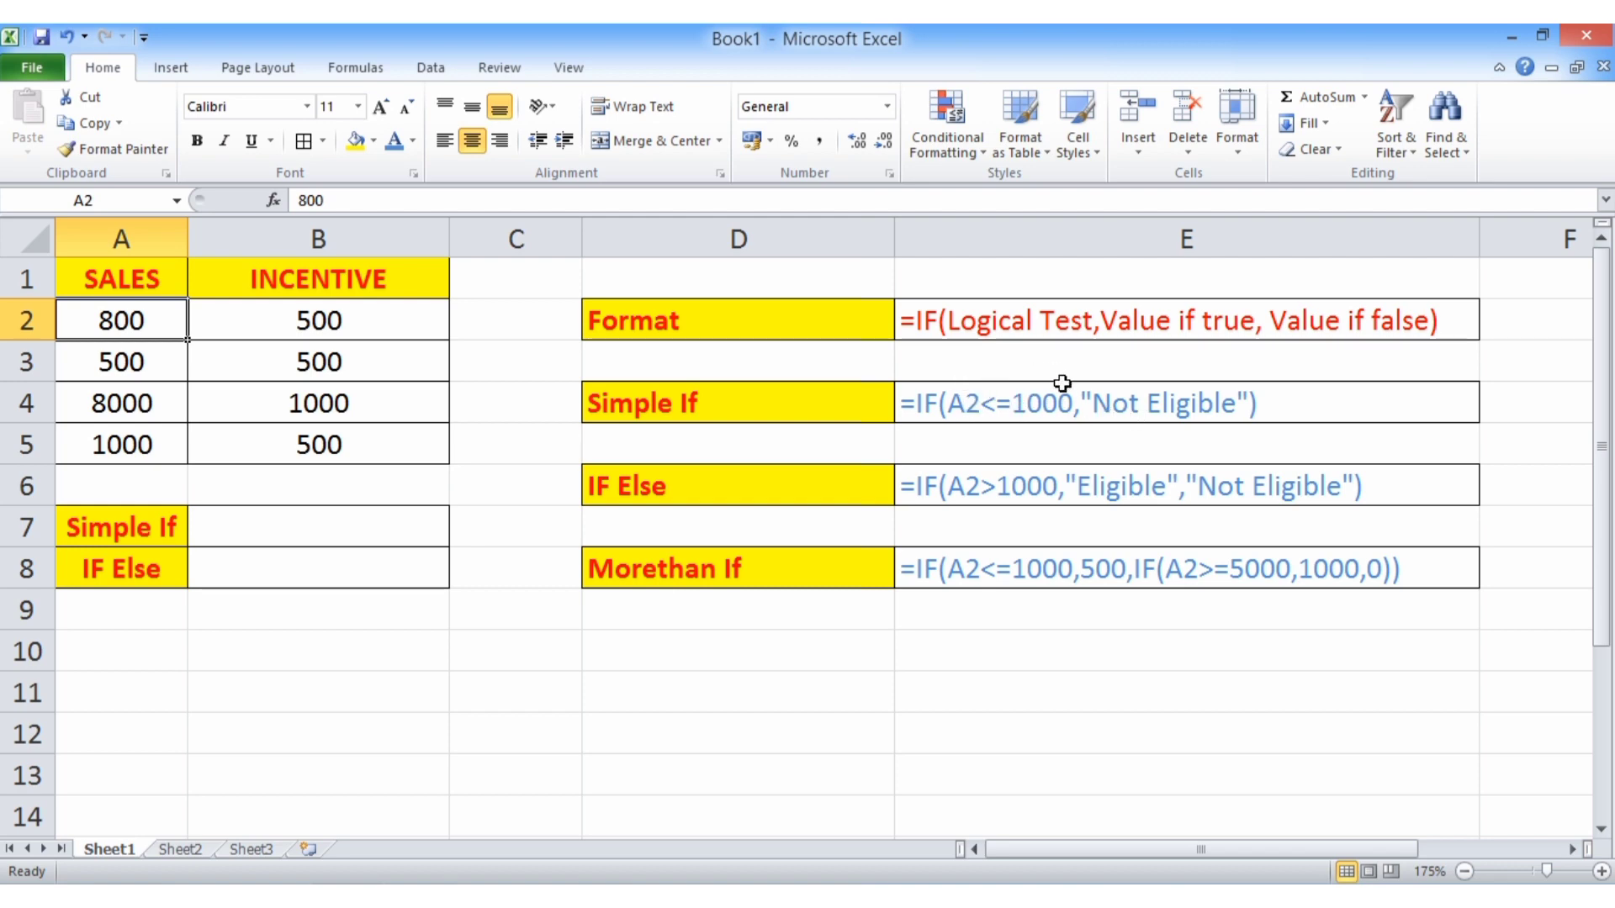
left_click(1116, 405)
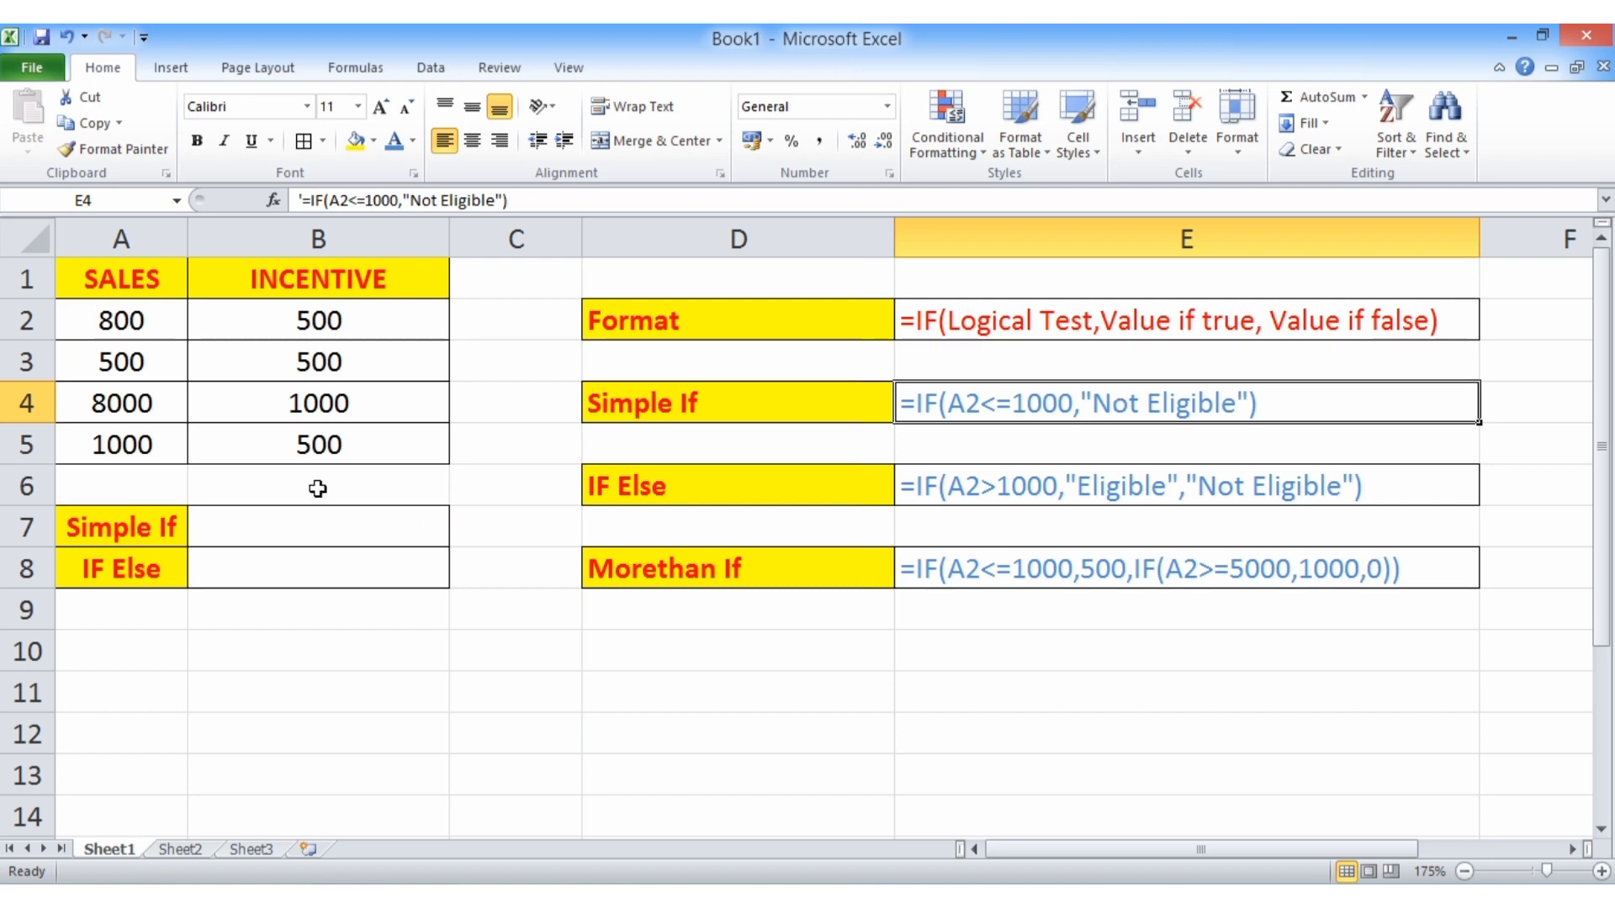
- Enter the simple IF formula =IF(A2<=1000,"Not Eligible") in cell B7, beside the Simple If label
left_click(331, 522)
type("=")
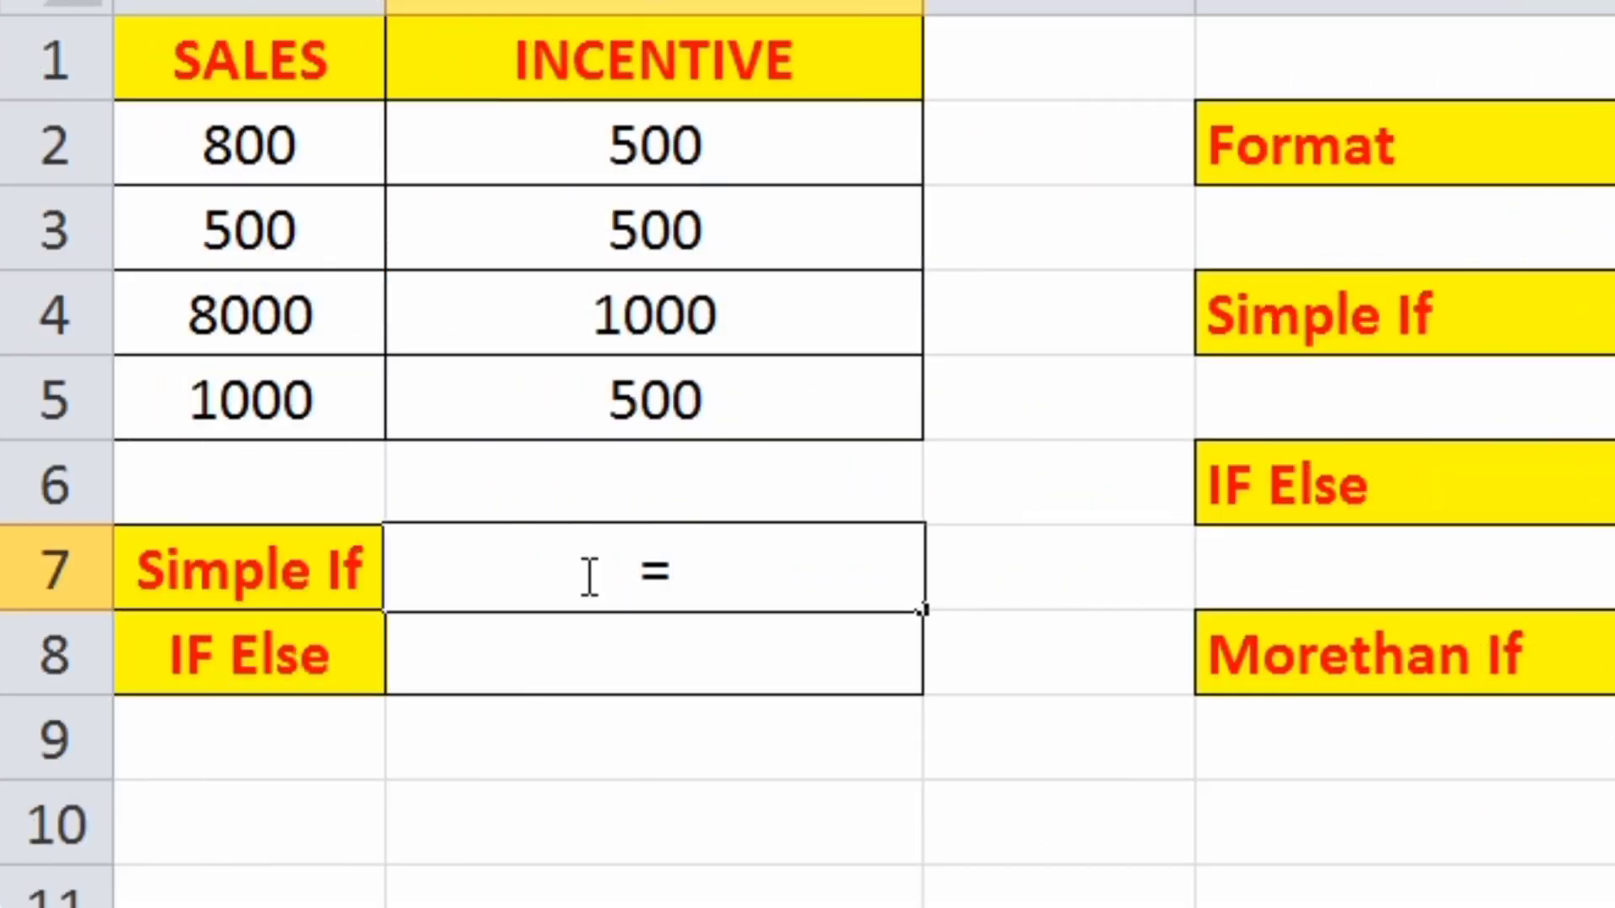
type("if")
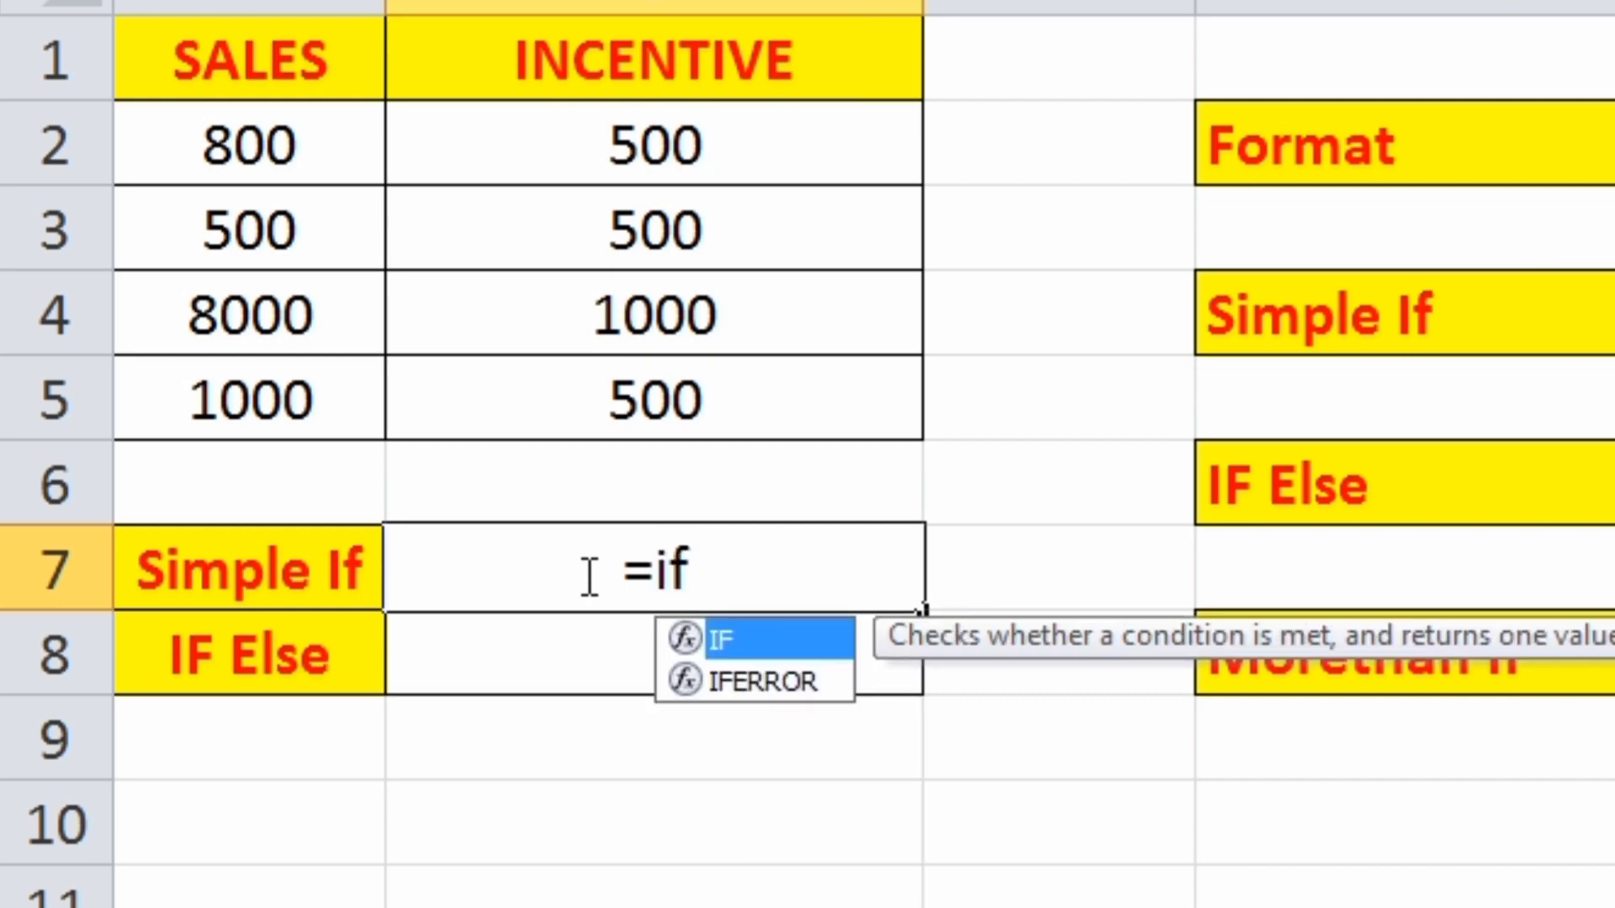
type("(")
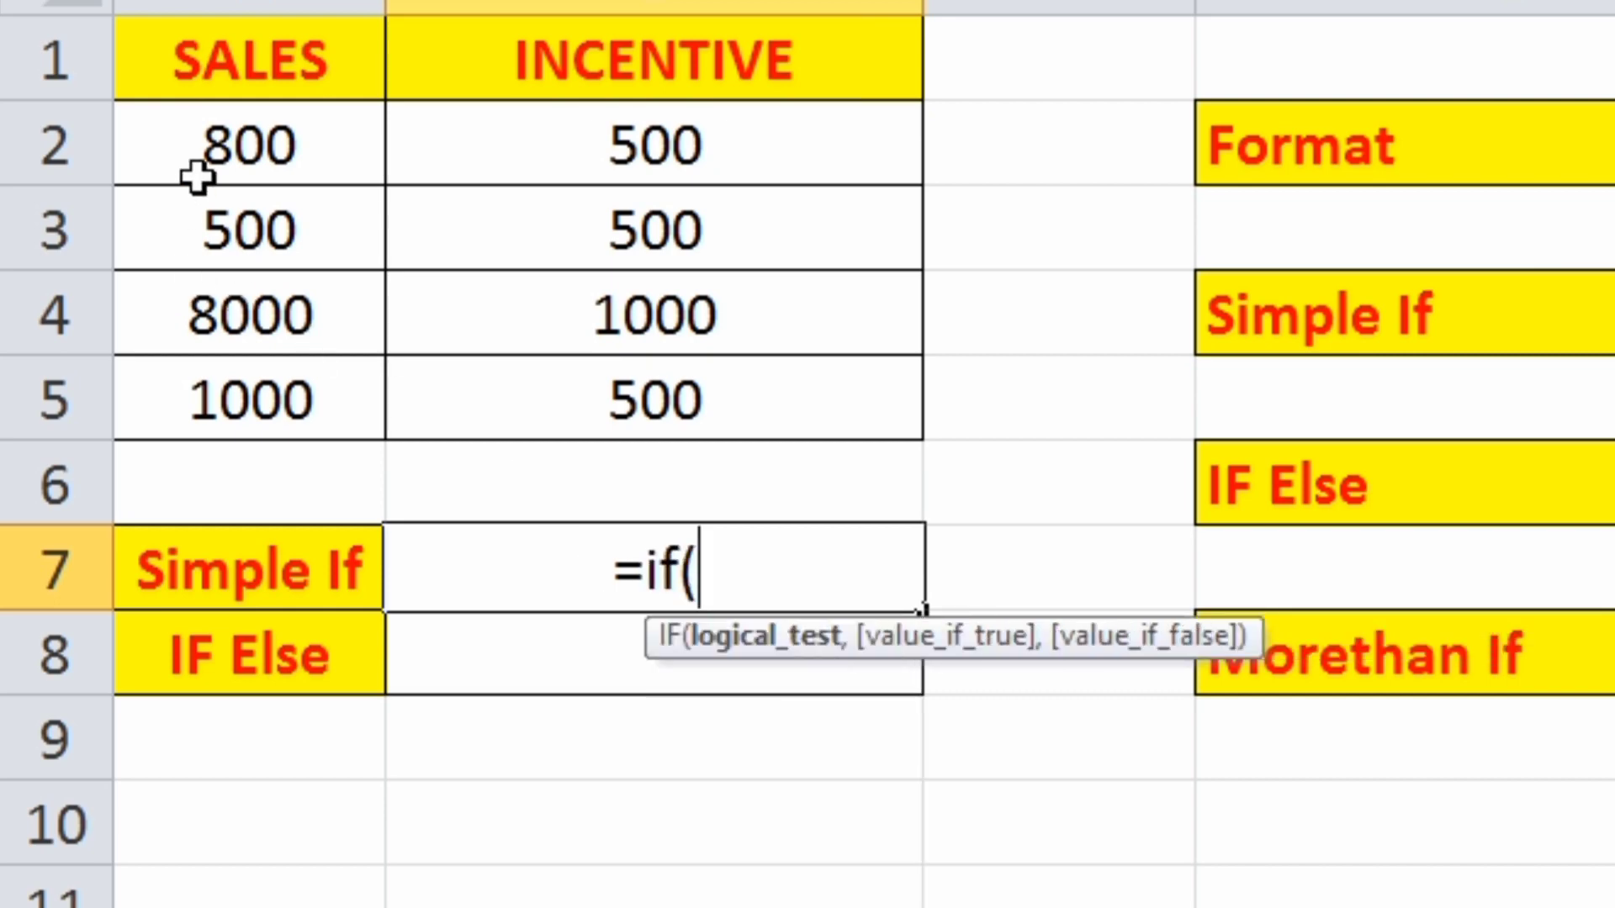
left_click(217, 145)
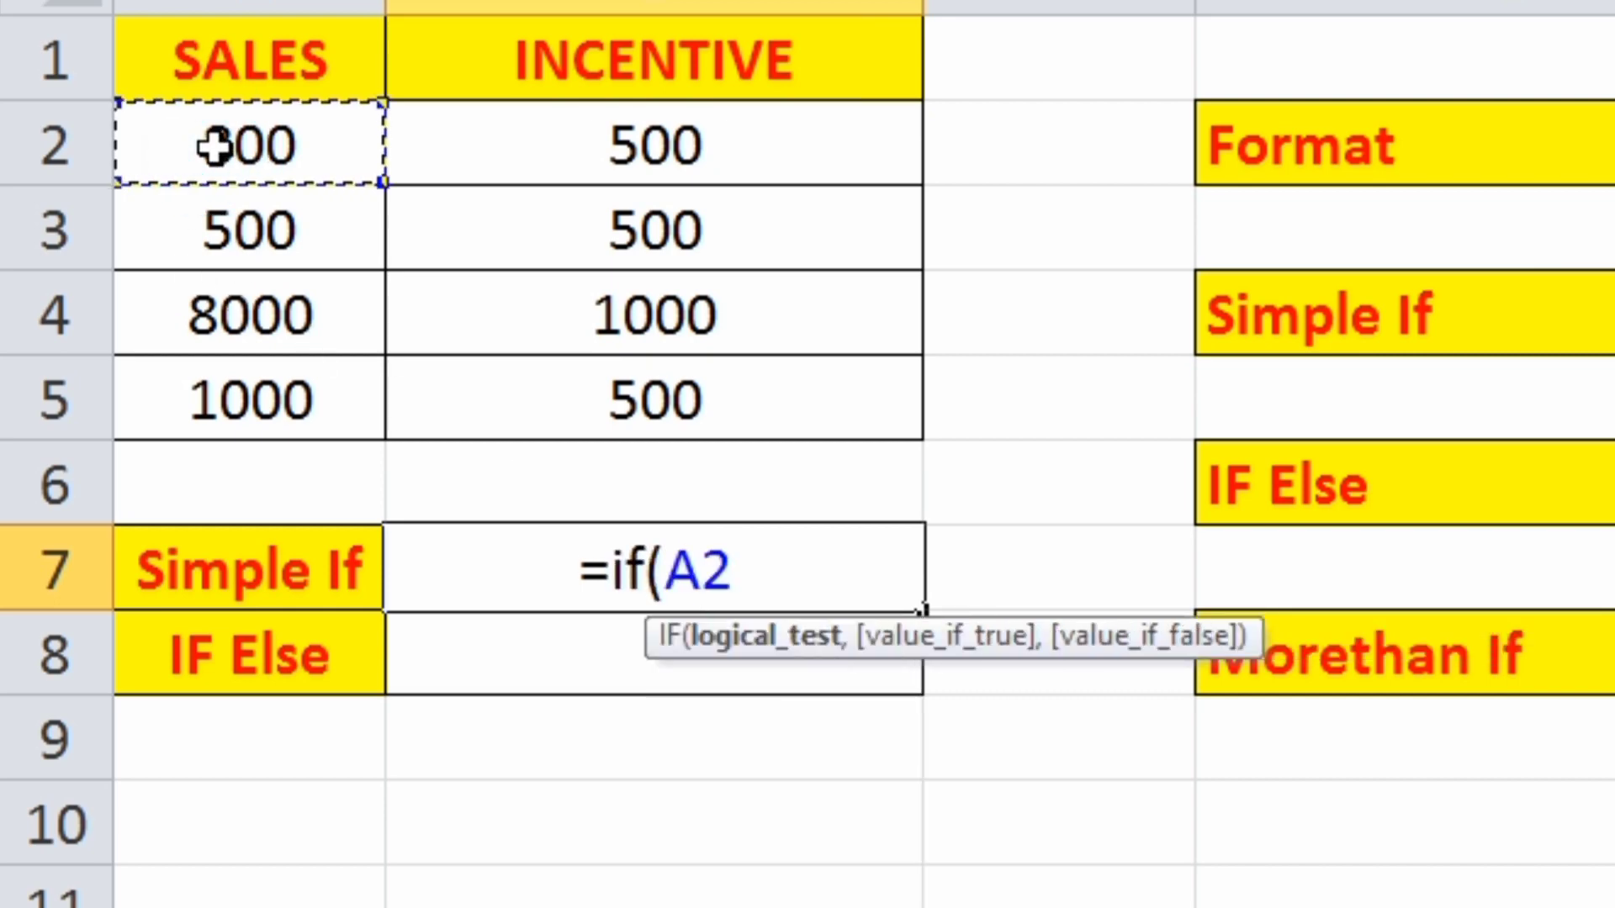
type("<")
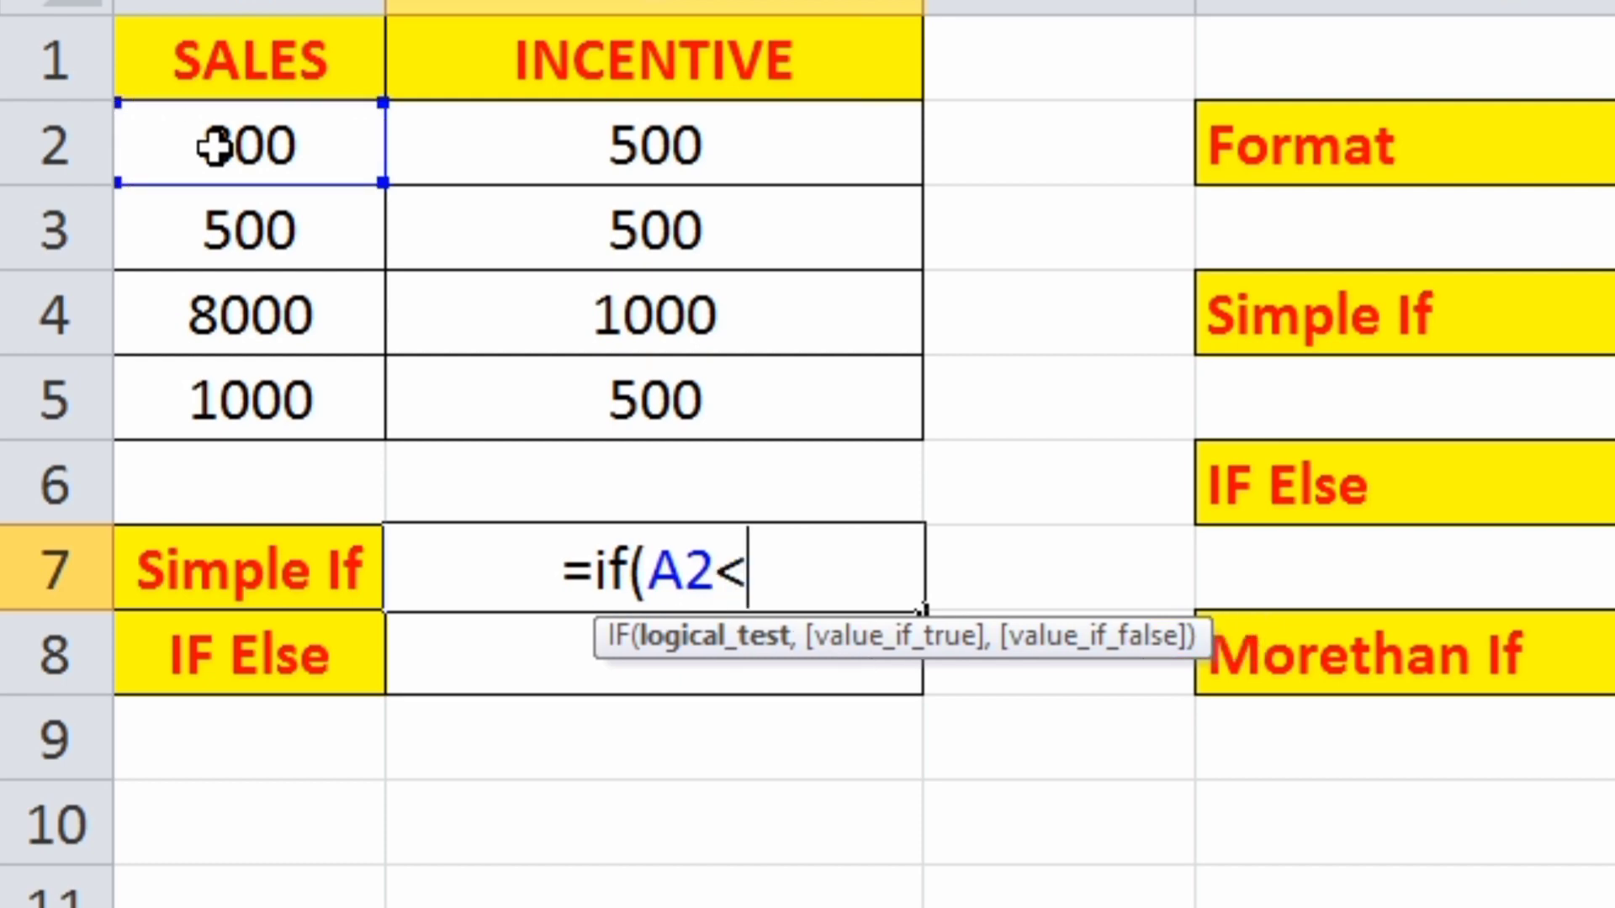
type("=1000")
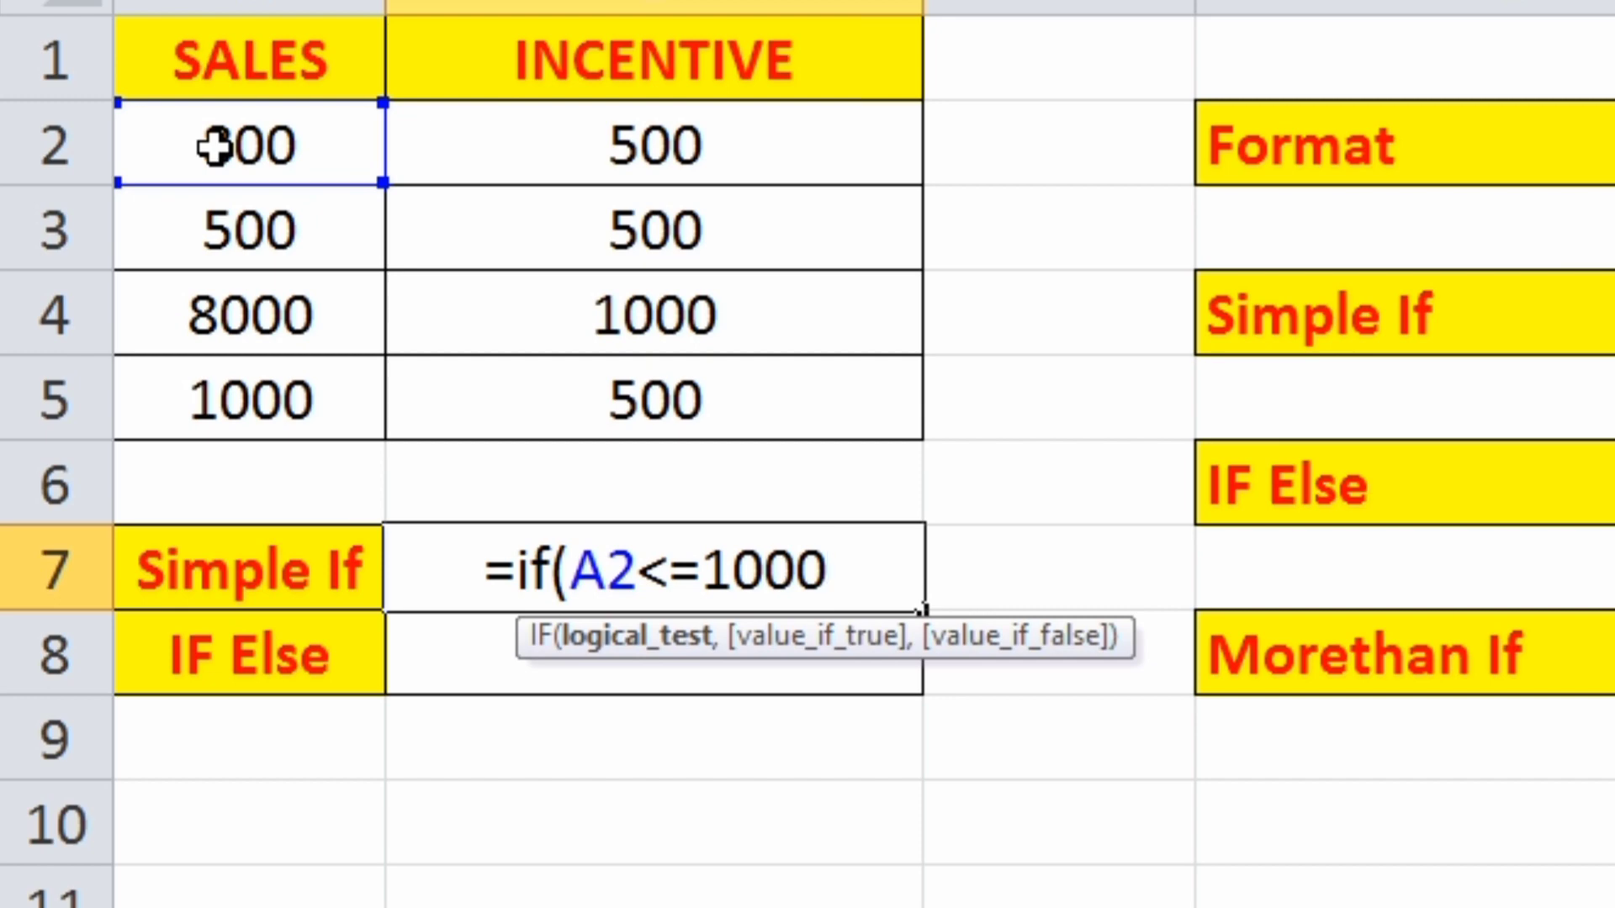
type(",")
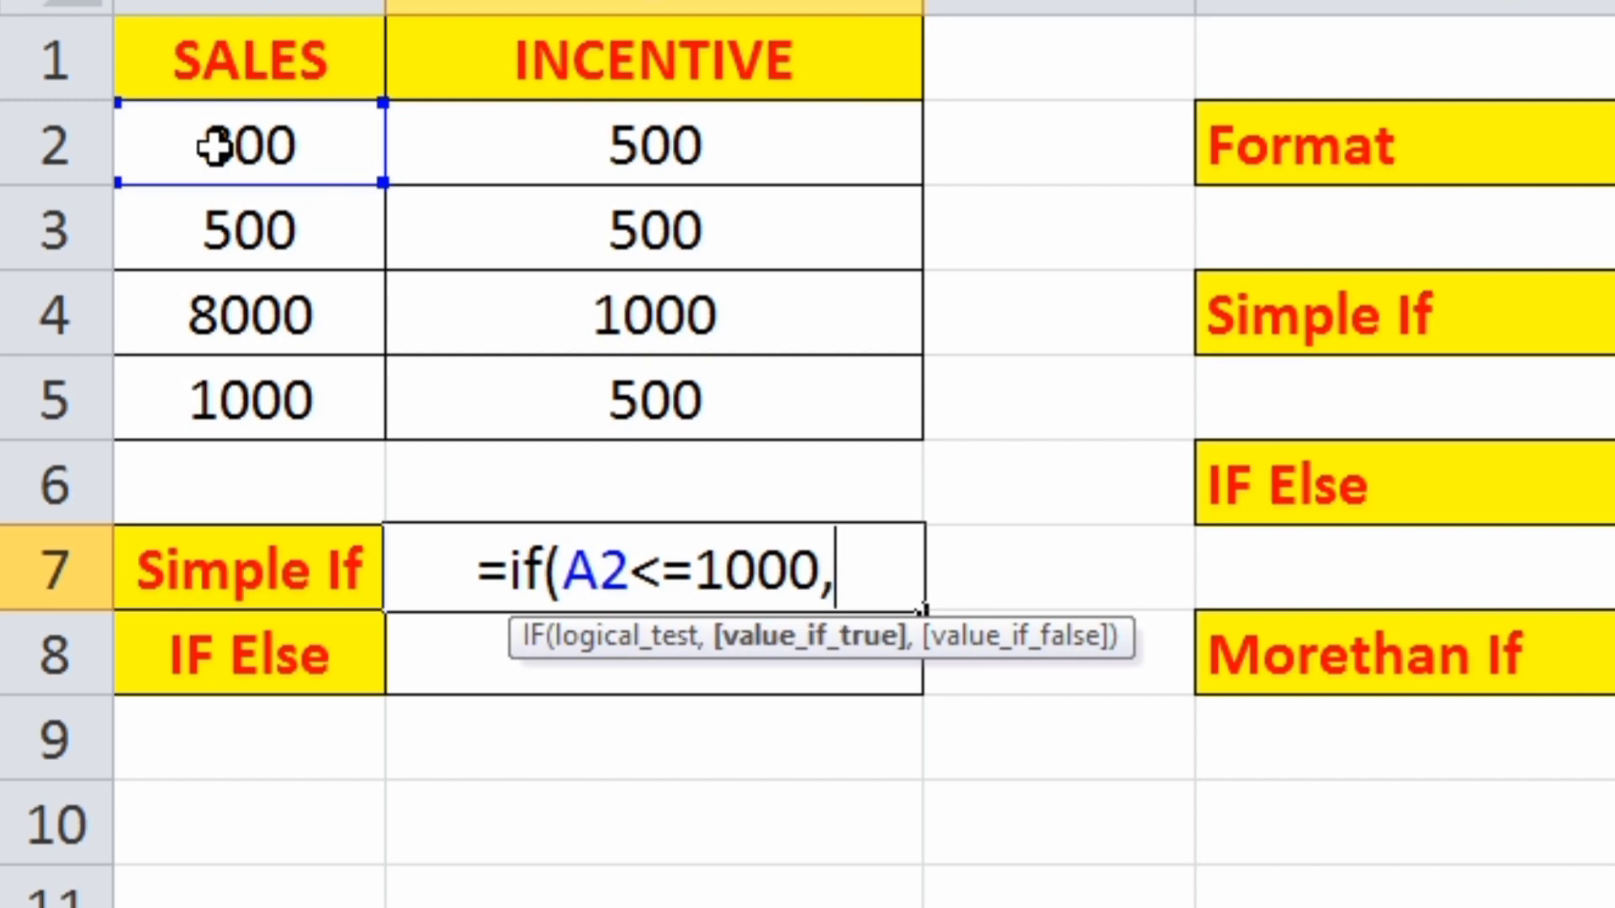
type("\"")
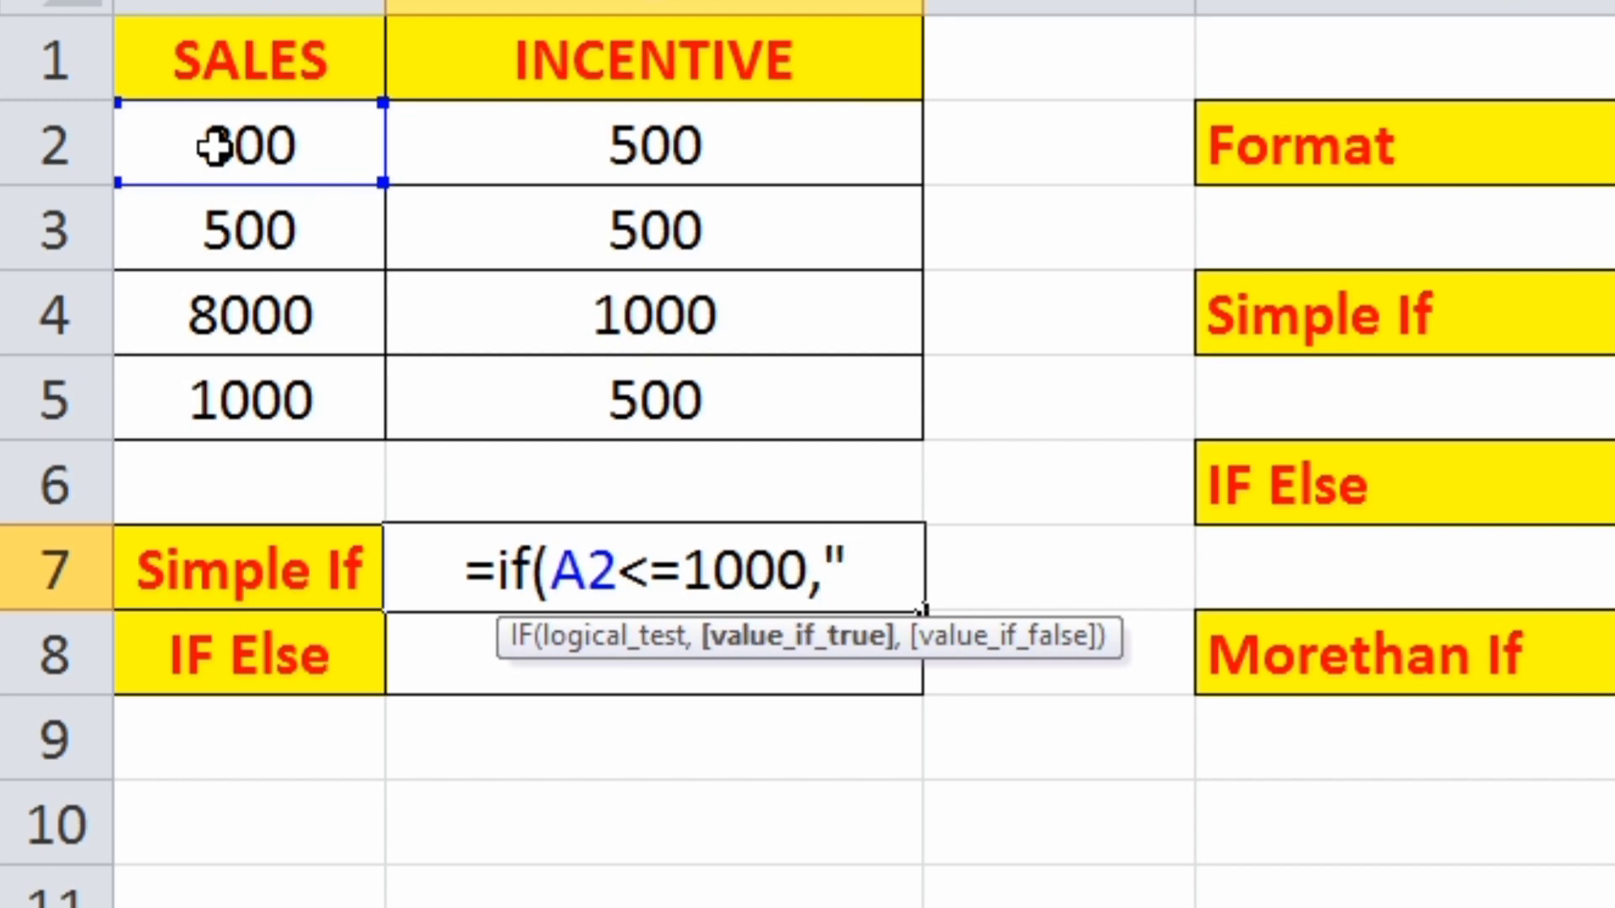
type("Not E")
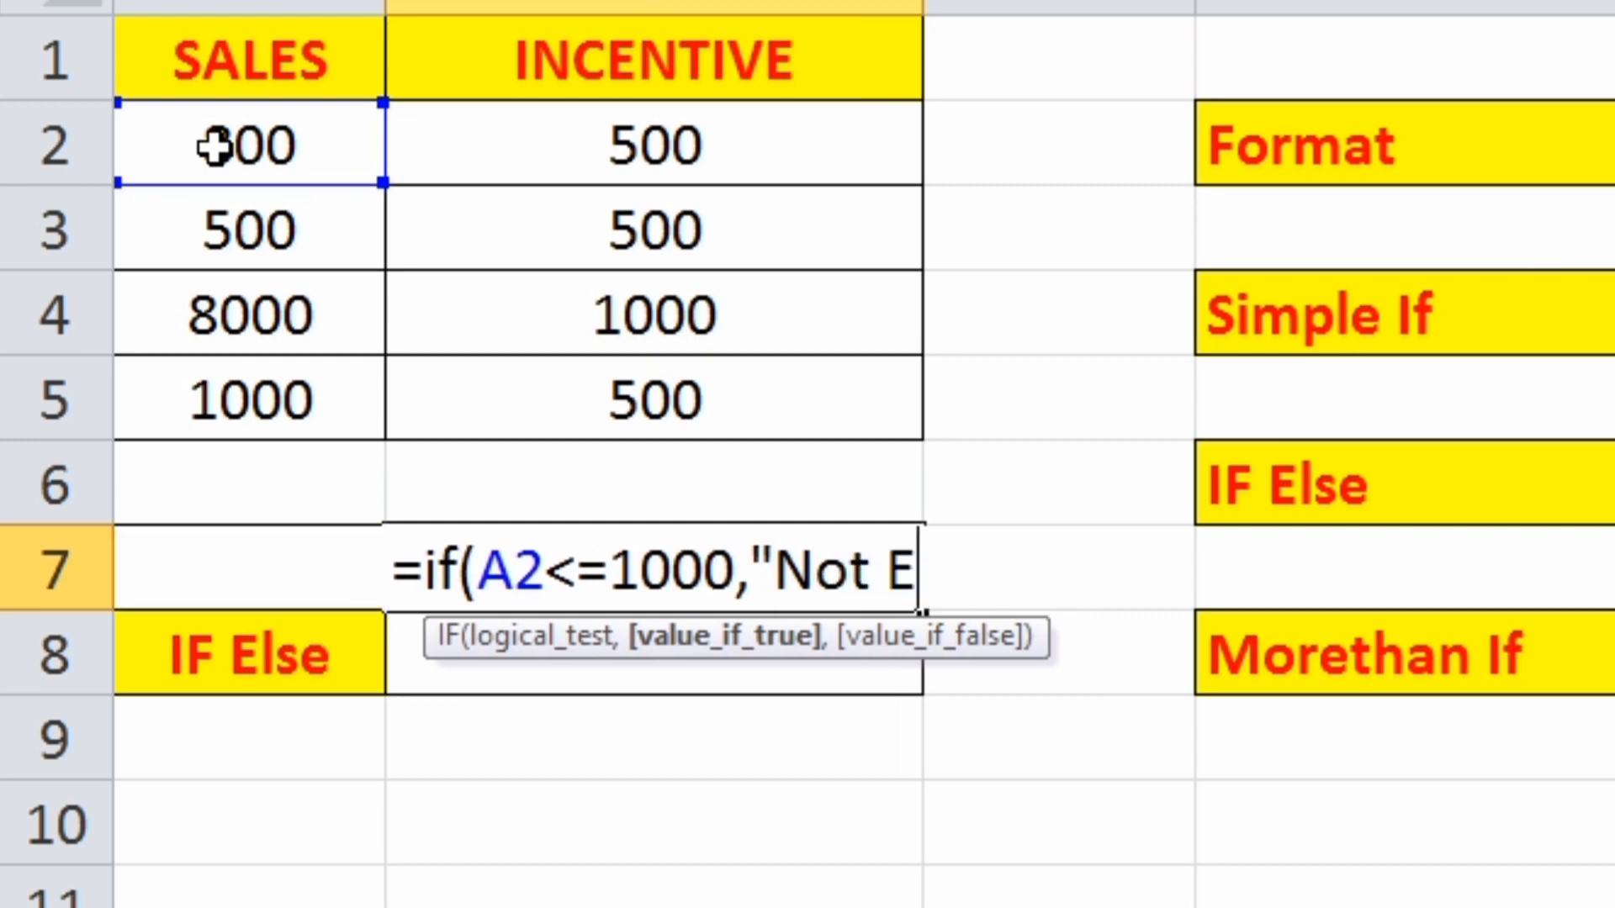
type("ligible")
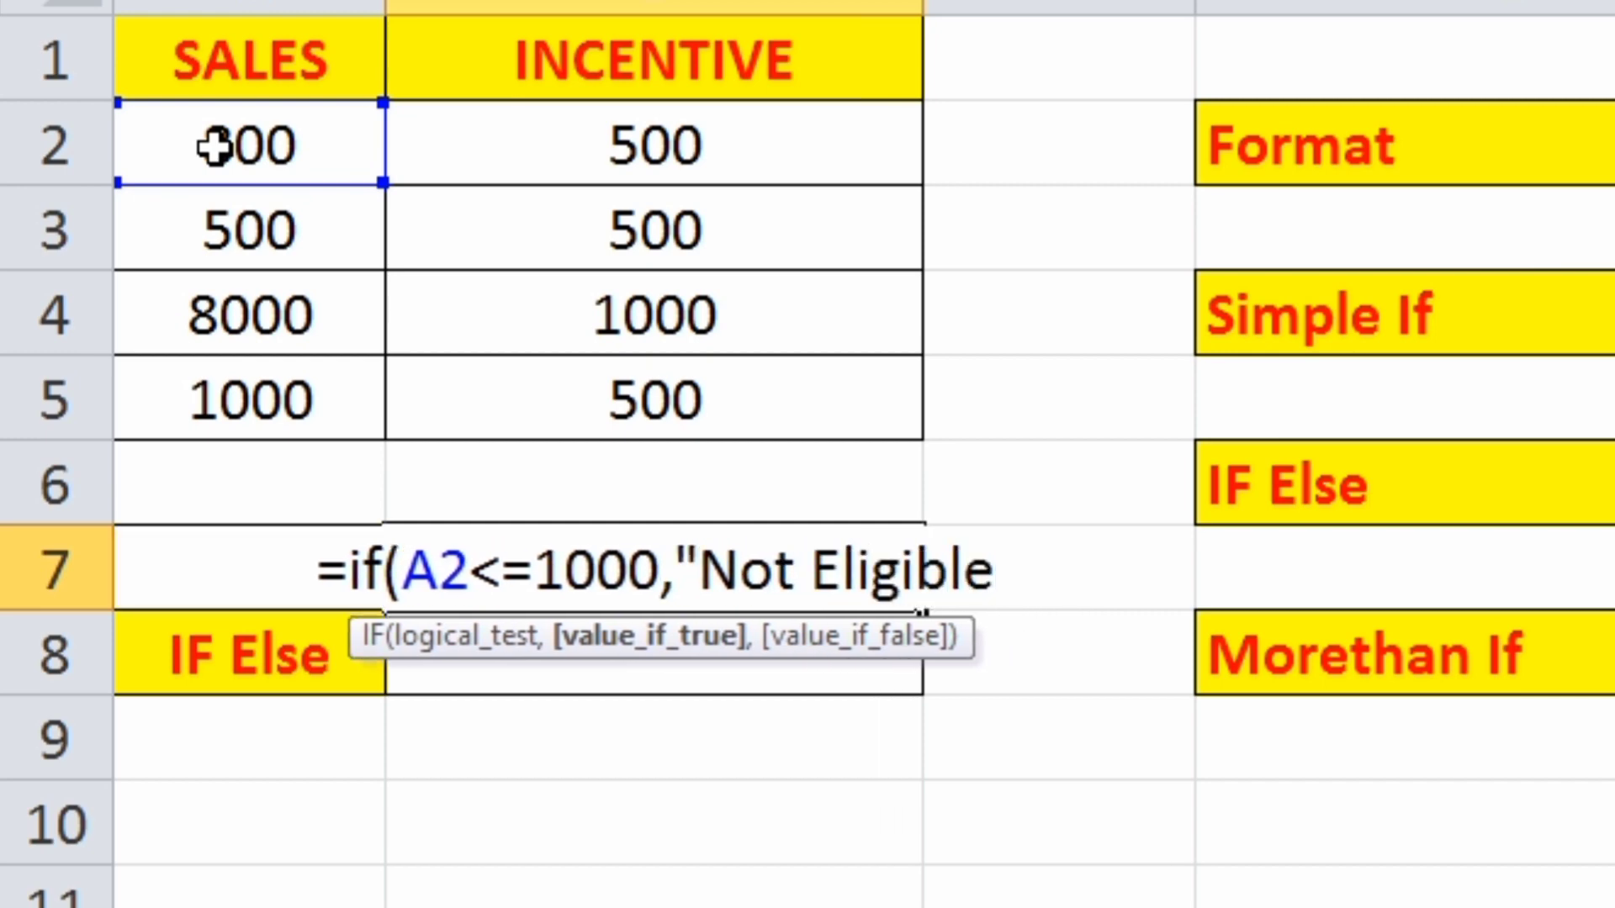
type("\")")
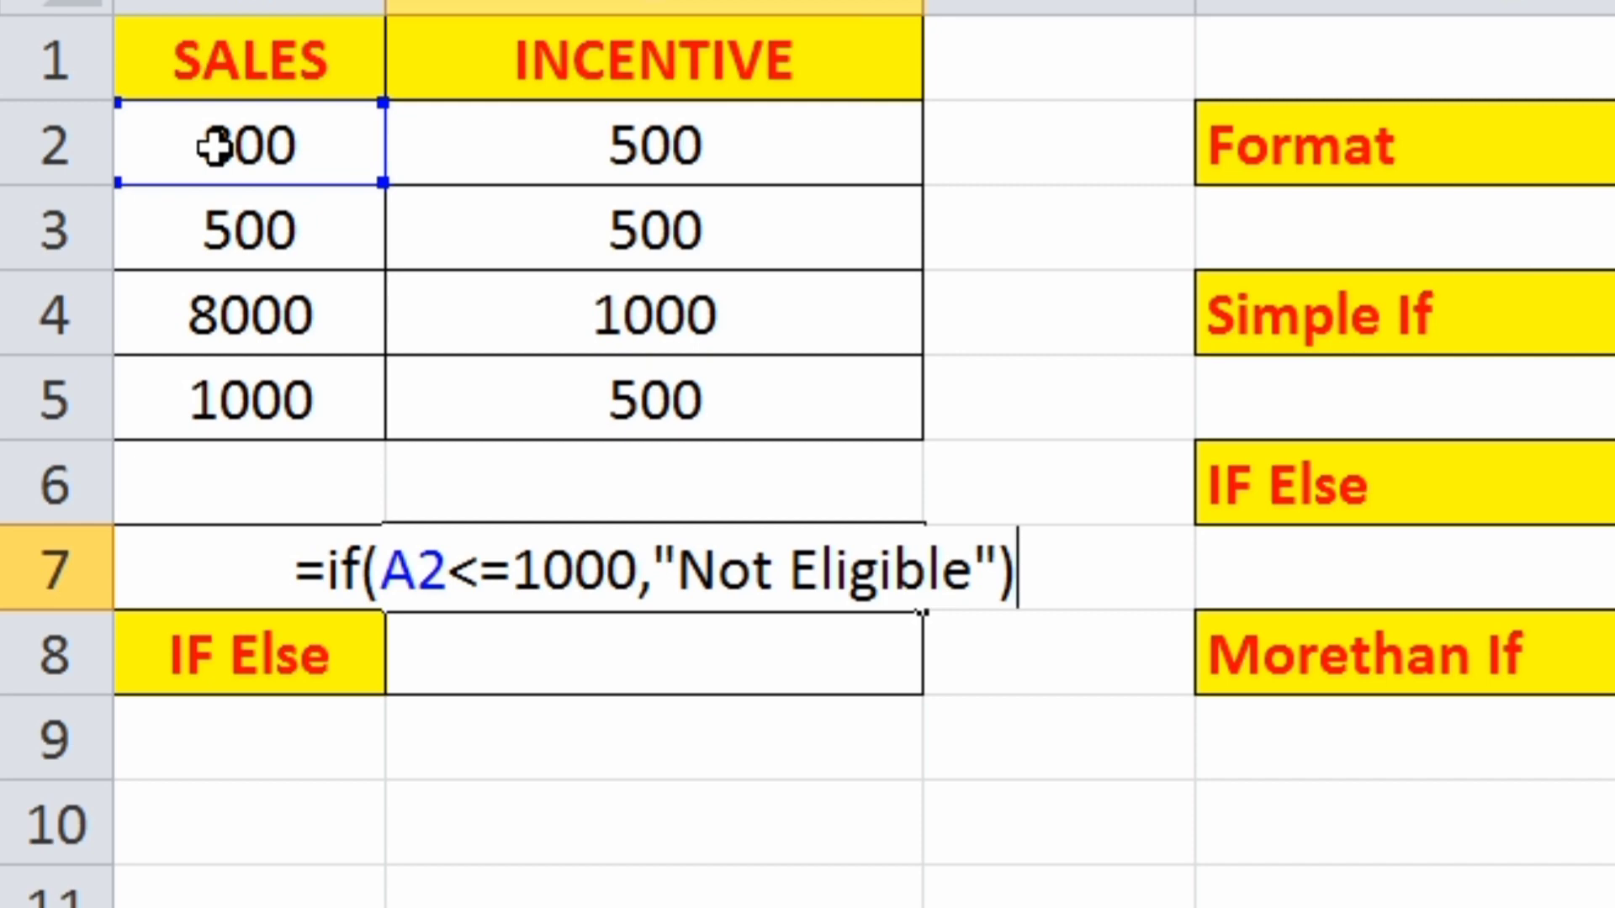
key("Return")
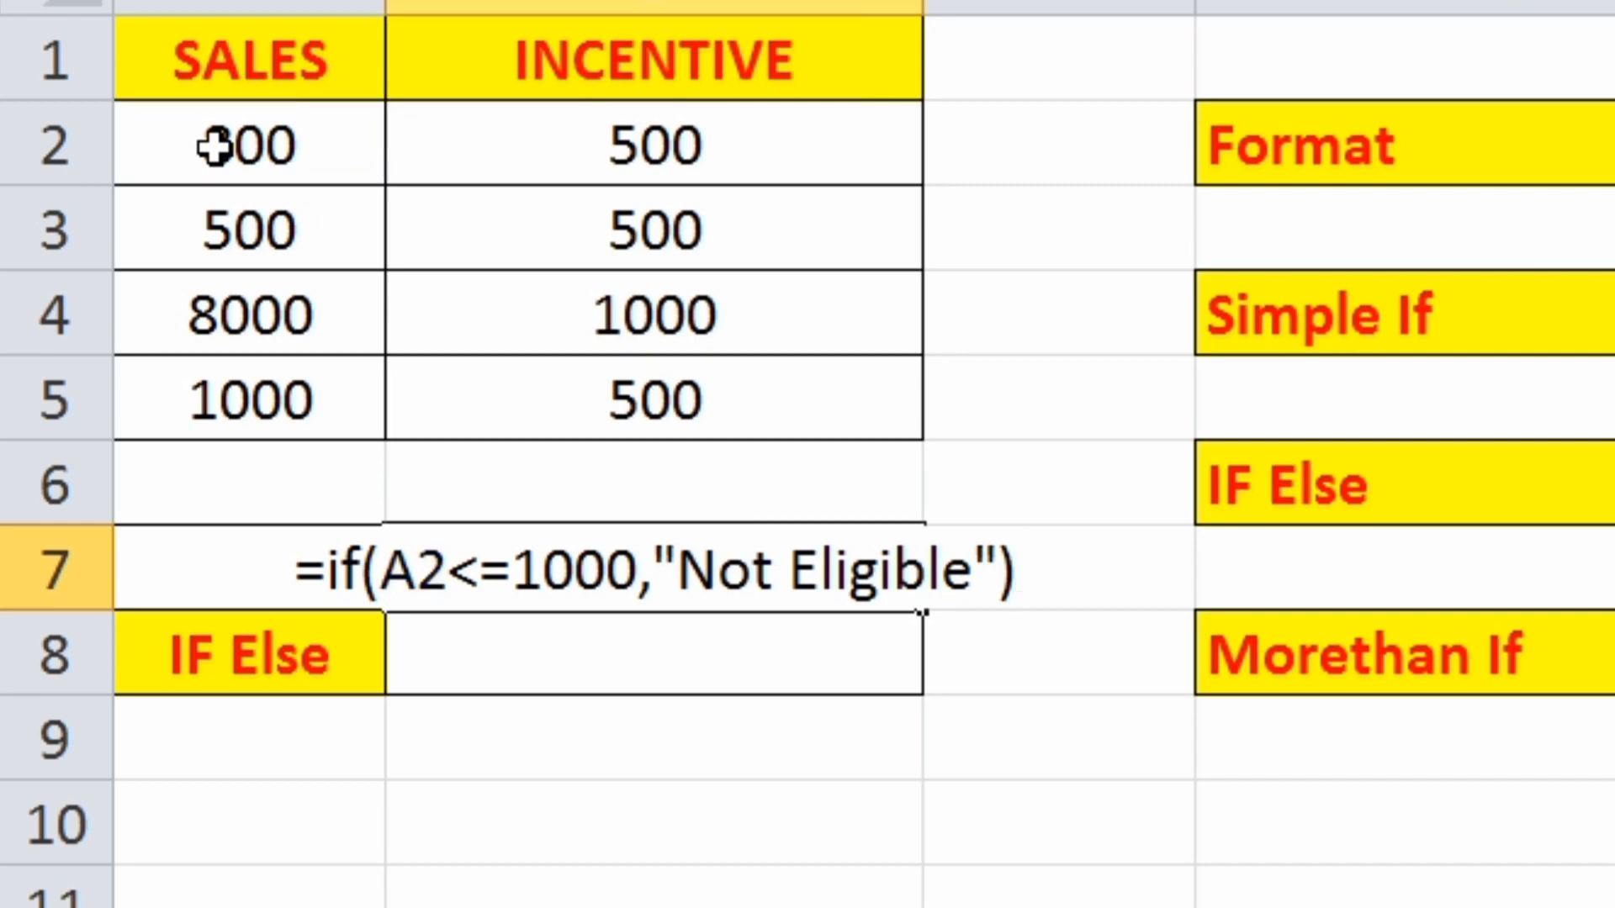
- Set the sales value in cell A2 to 1500 to test the Simple If formula in B7
left_click(215, 147)
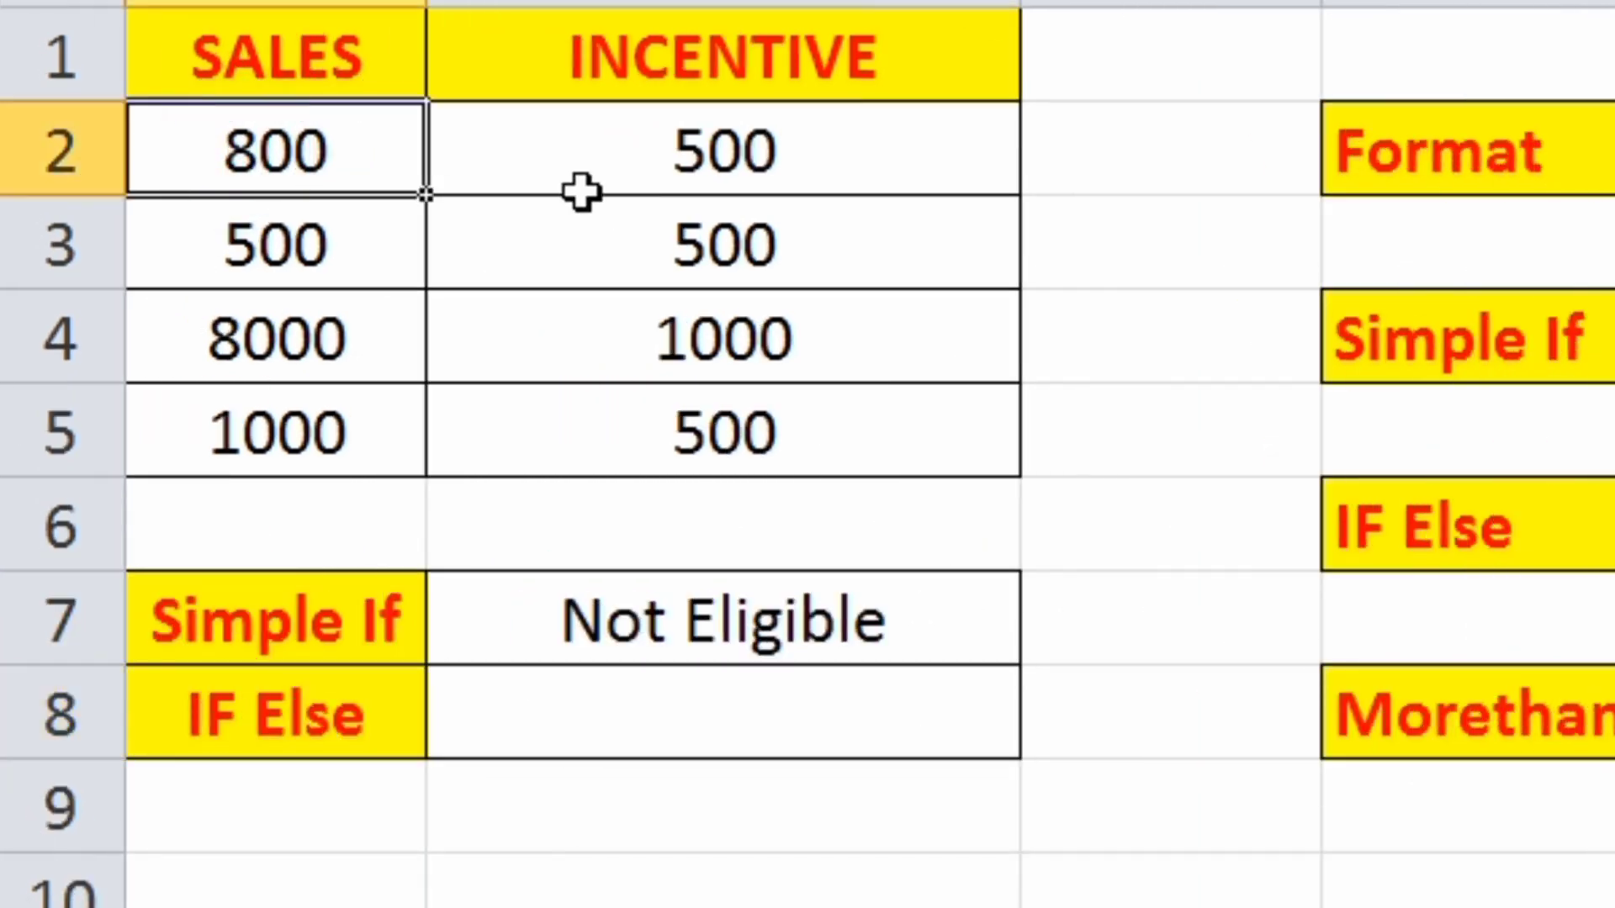
left_click(670, 599)
left_click(253, 161)
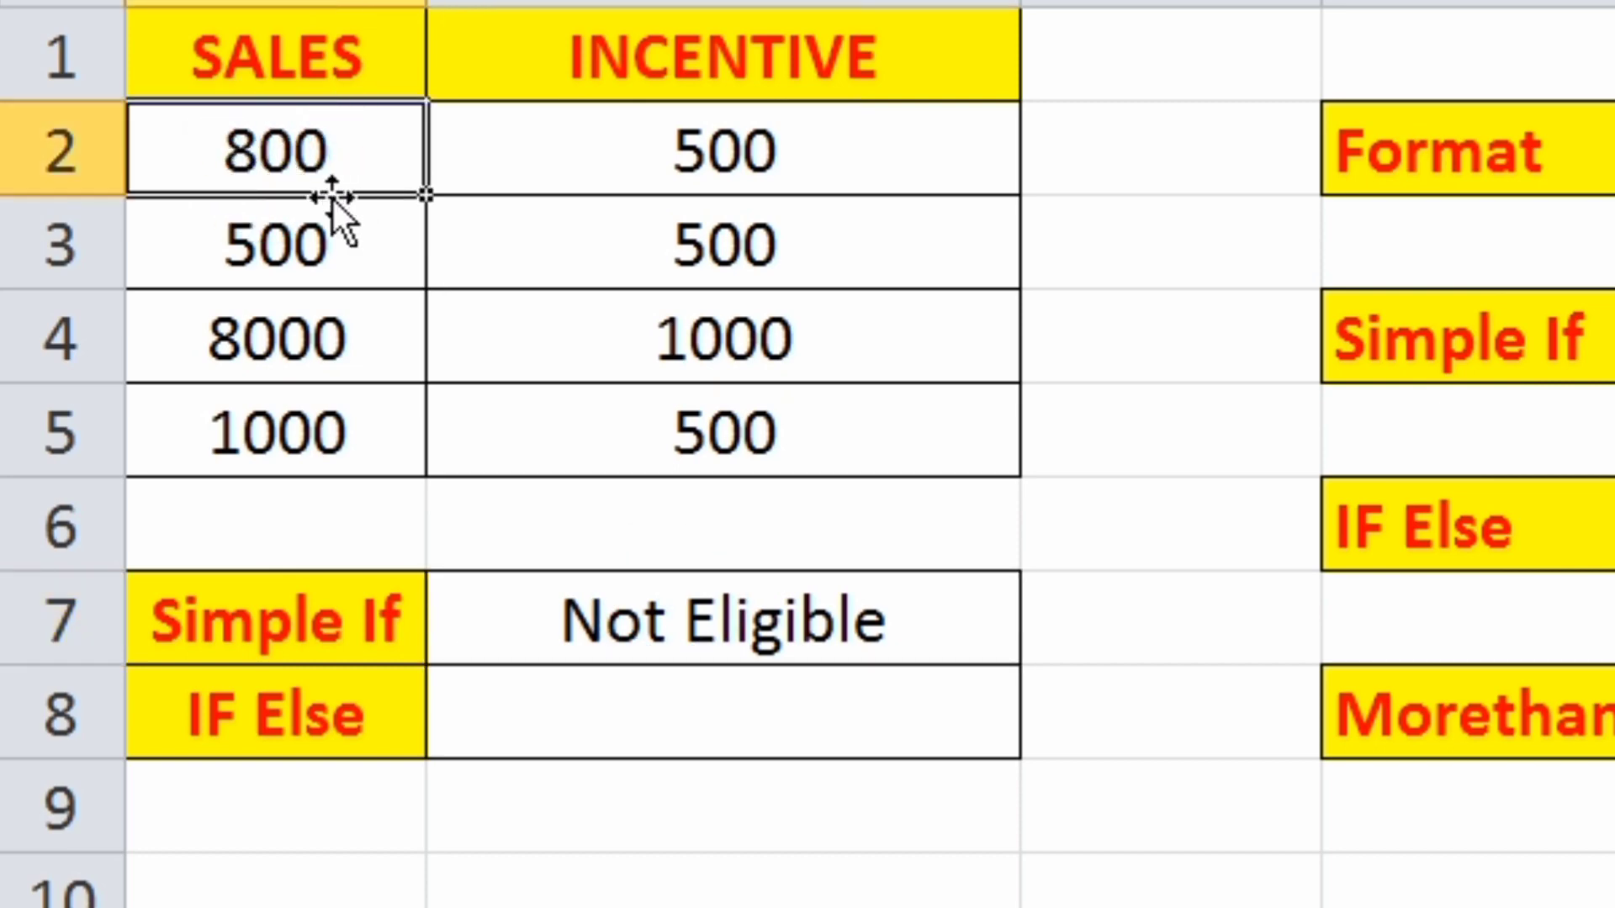
type("1500")
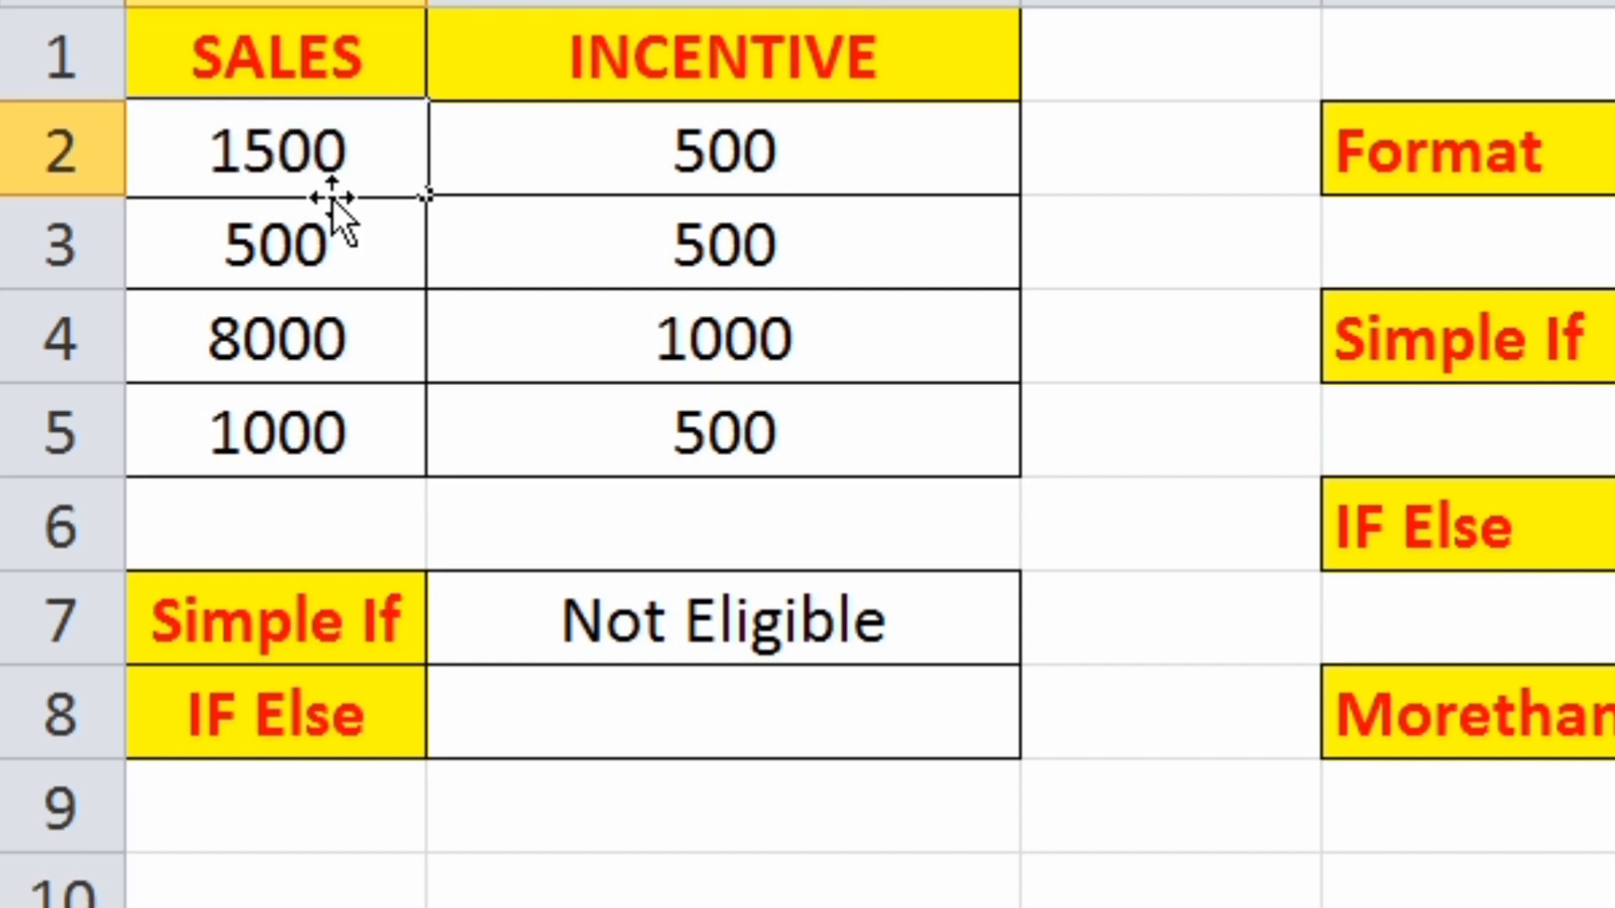
key("Return")
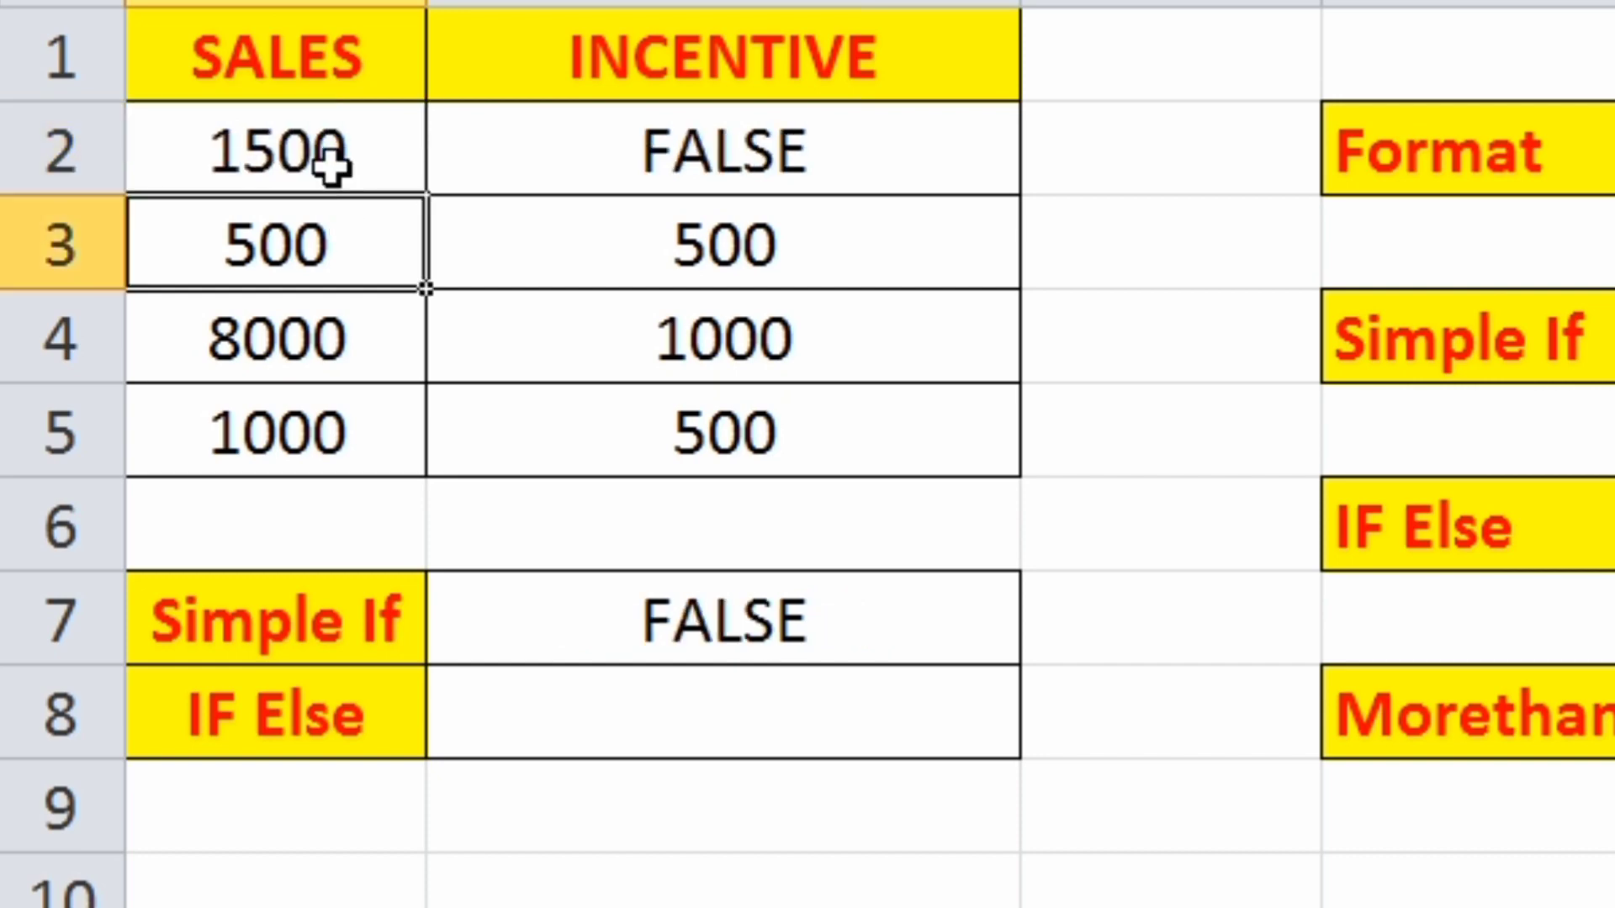
left_click(319, 170)
left_click(675, 611)
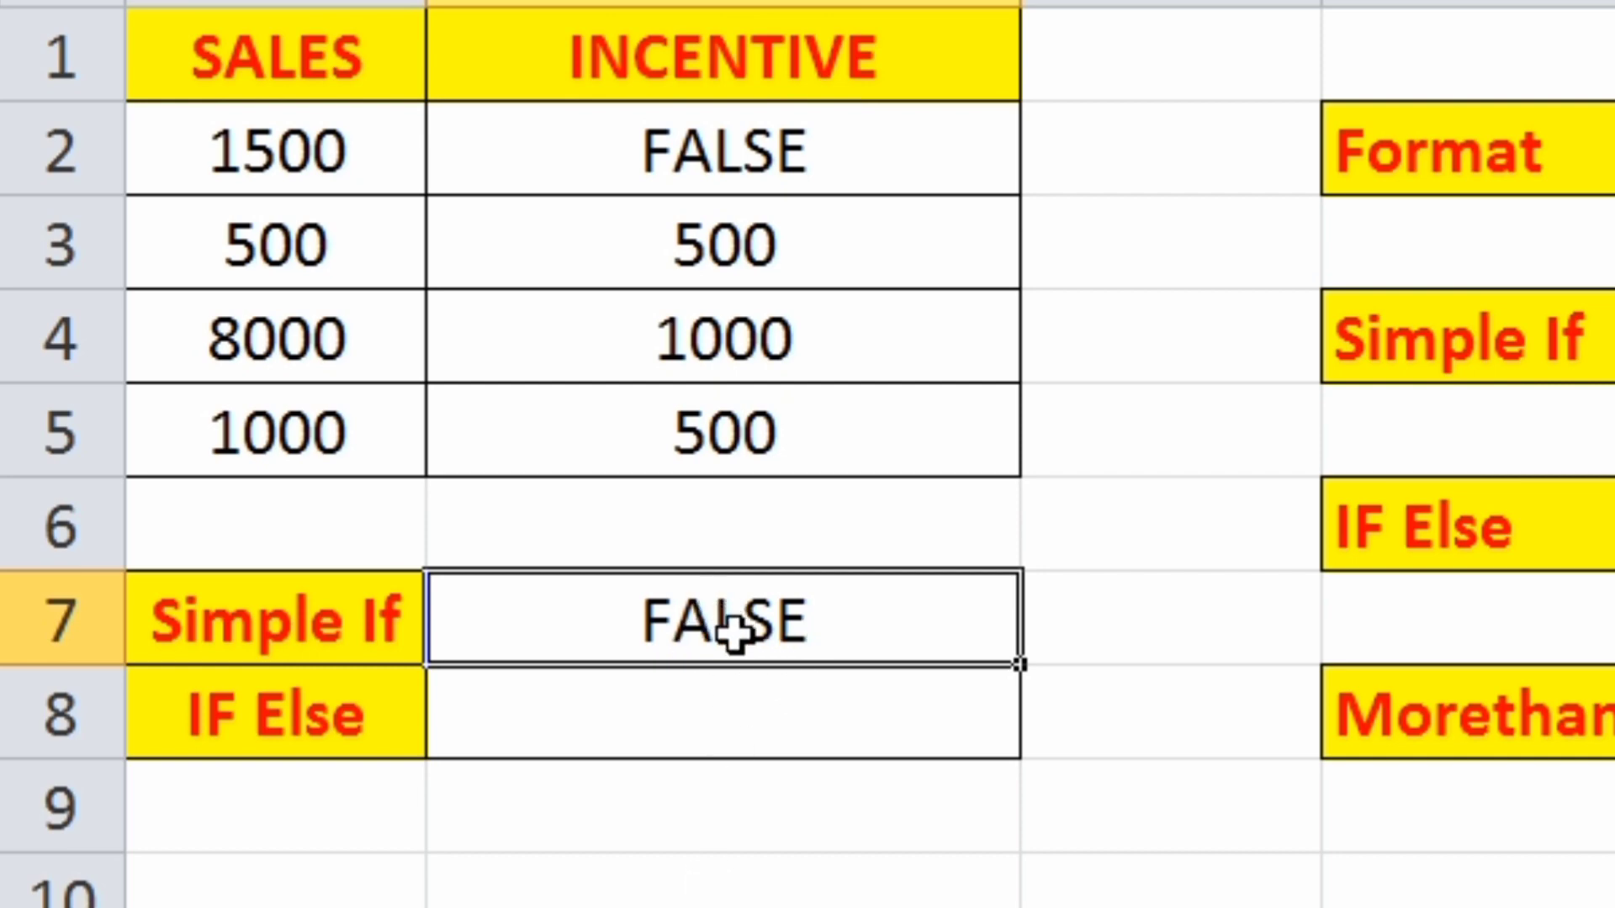
- Set the sales value in cell A2 to 800
left_click(279, 167)
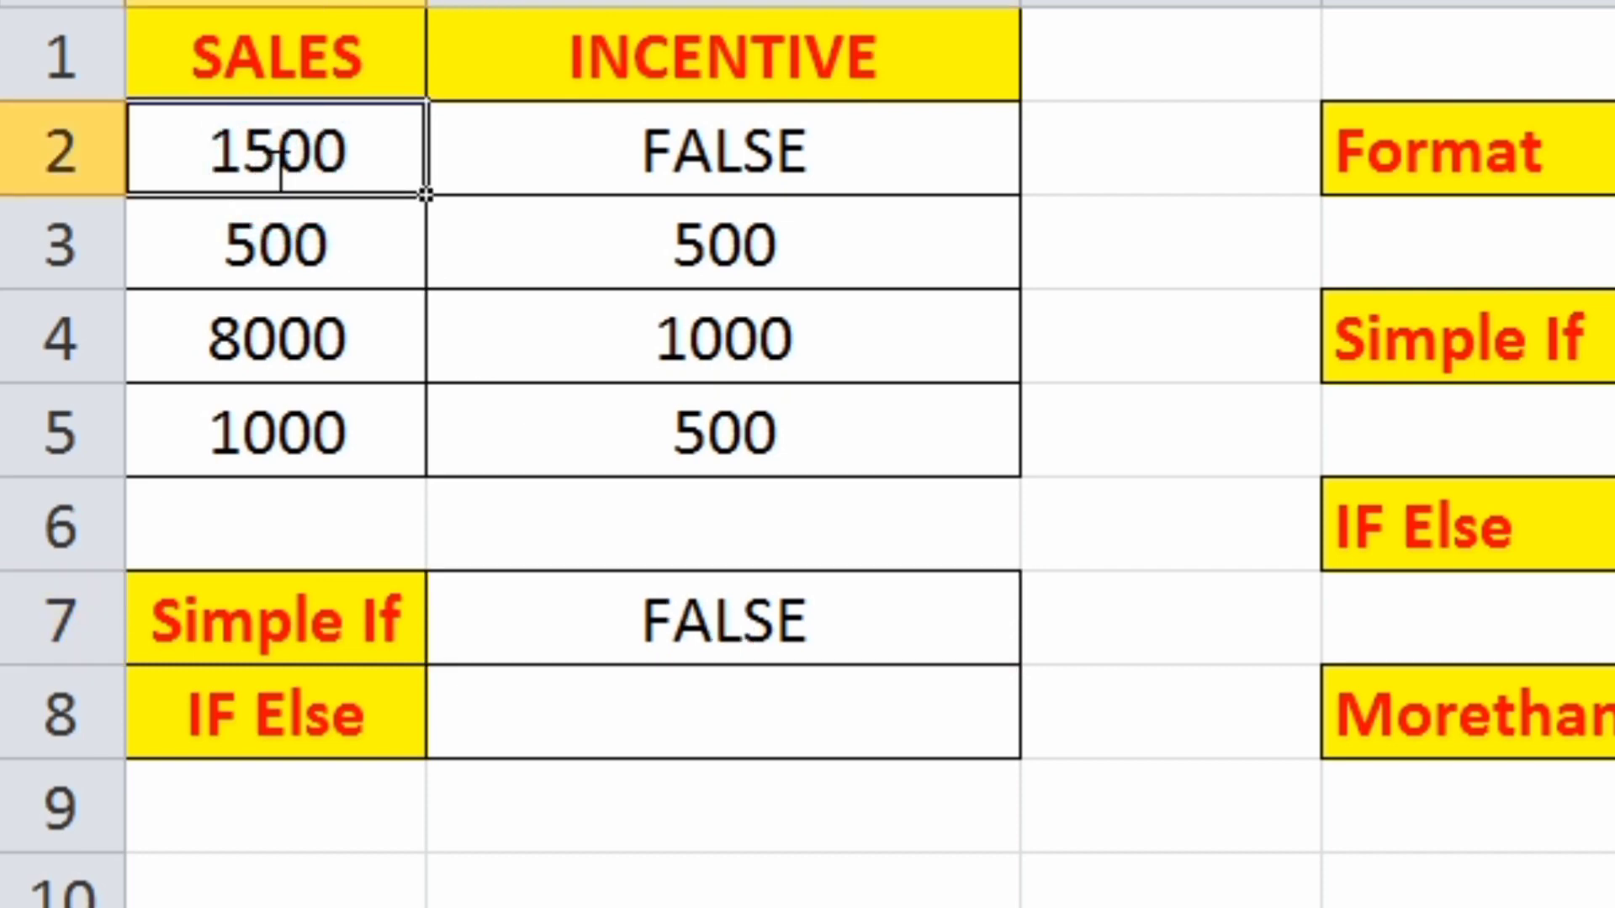
type("800")
key("Return")
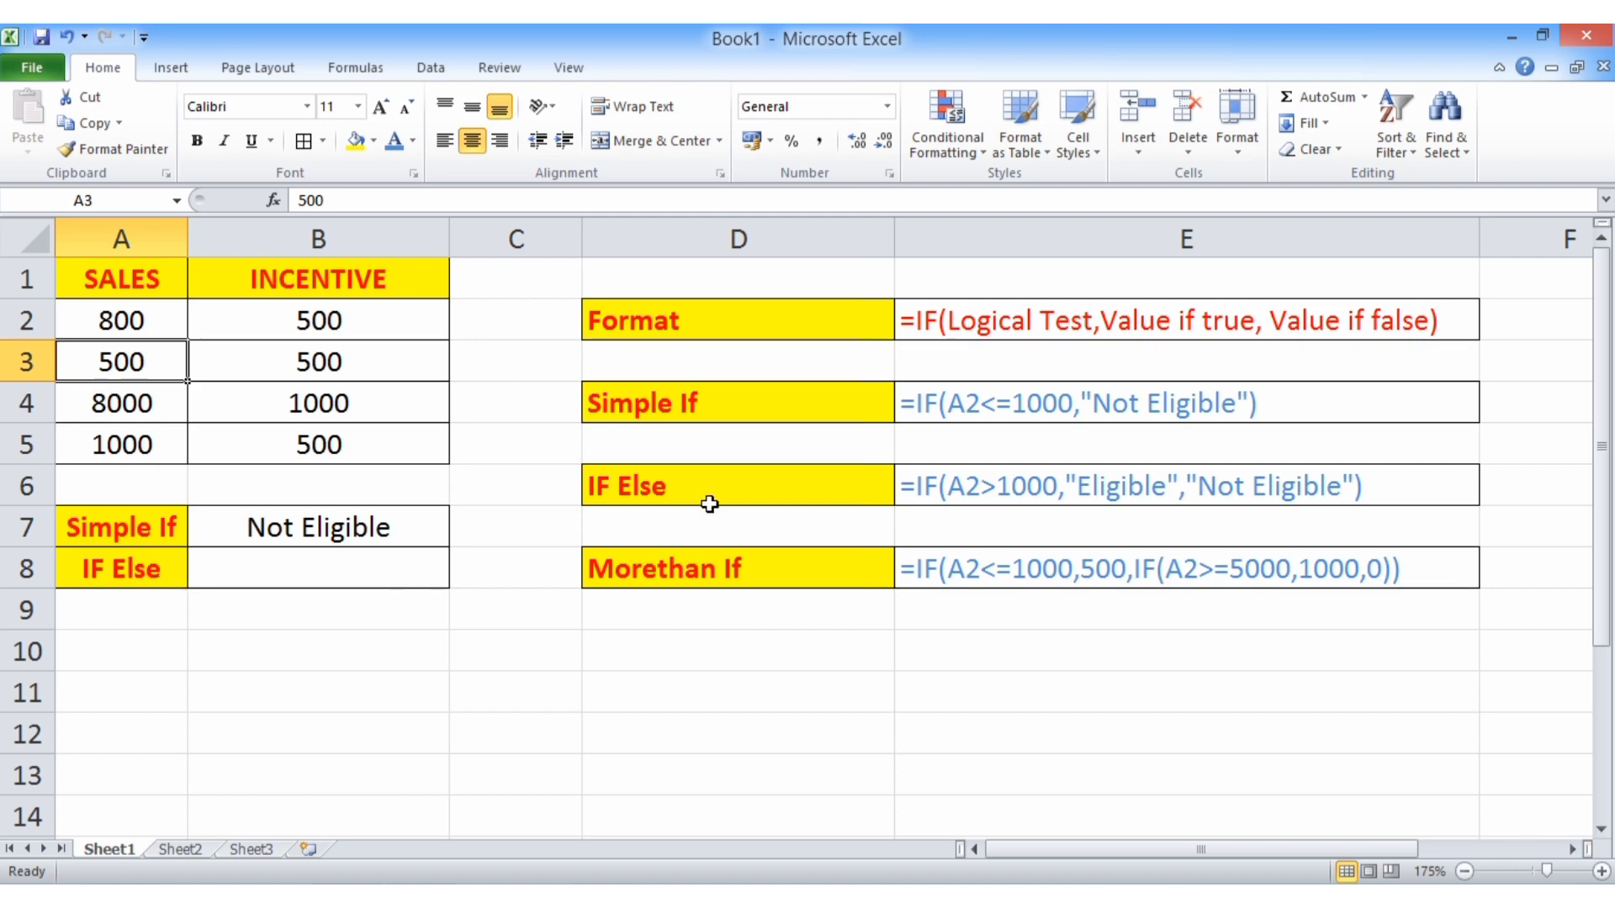
- Enter the IF-else formula =IF(A2>1000,"Eligible","Not Eligible") in cell B8, beside the IF Else label
left_click(710, 504)
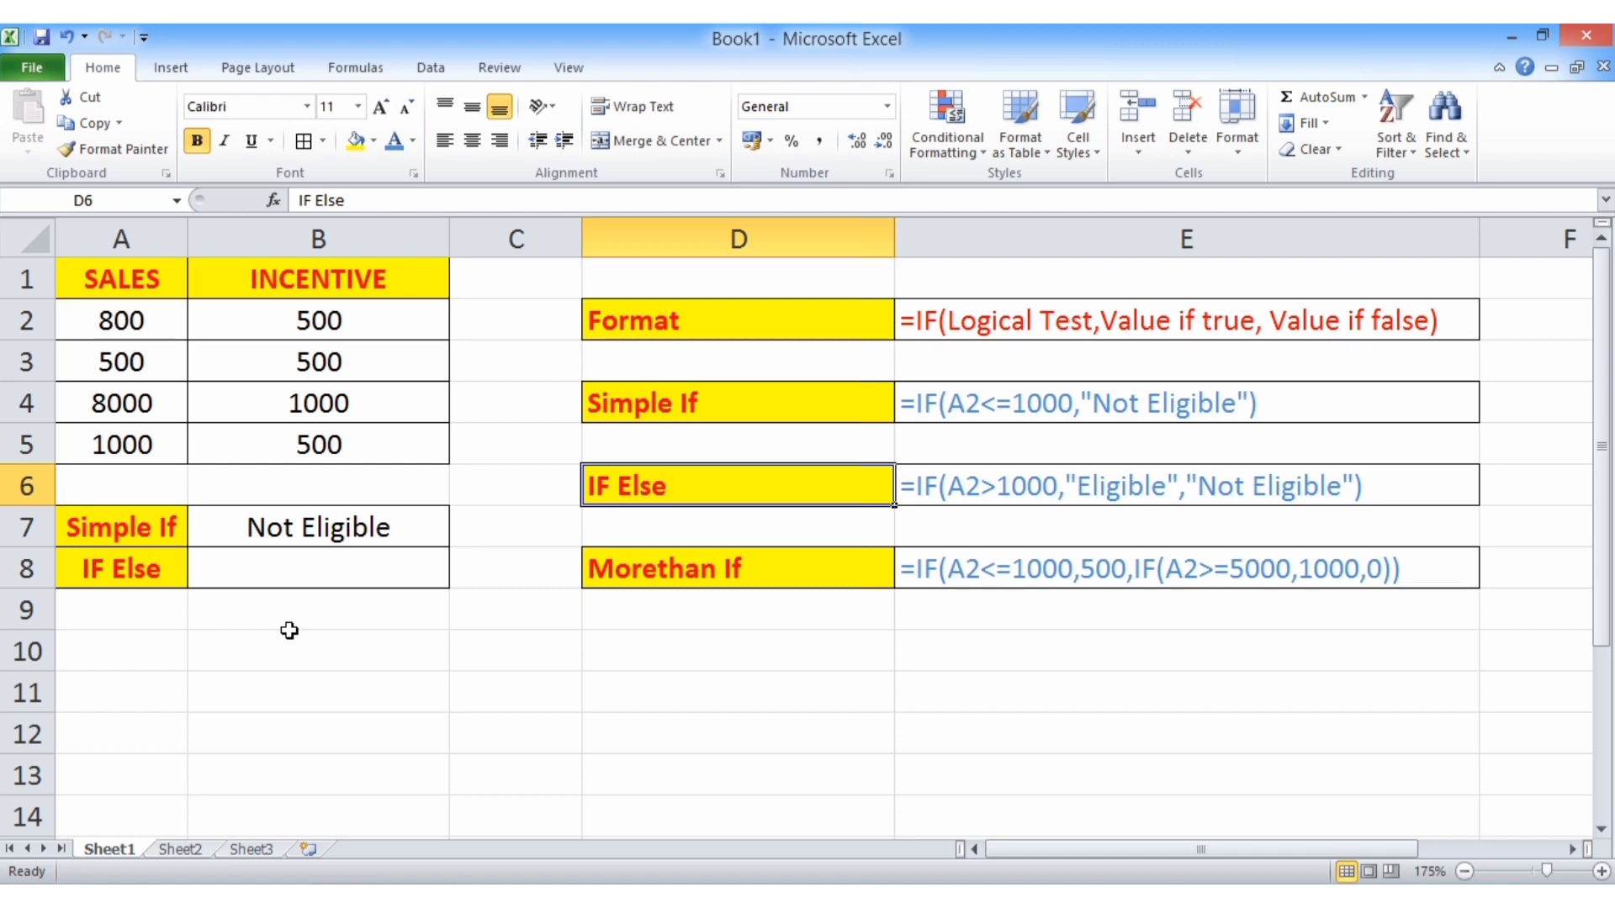
left_click(242, 572)
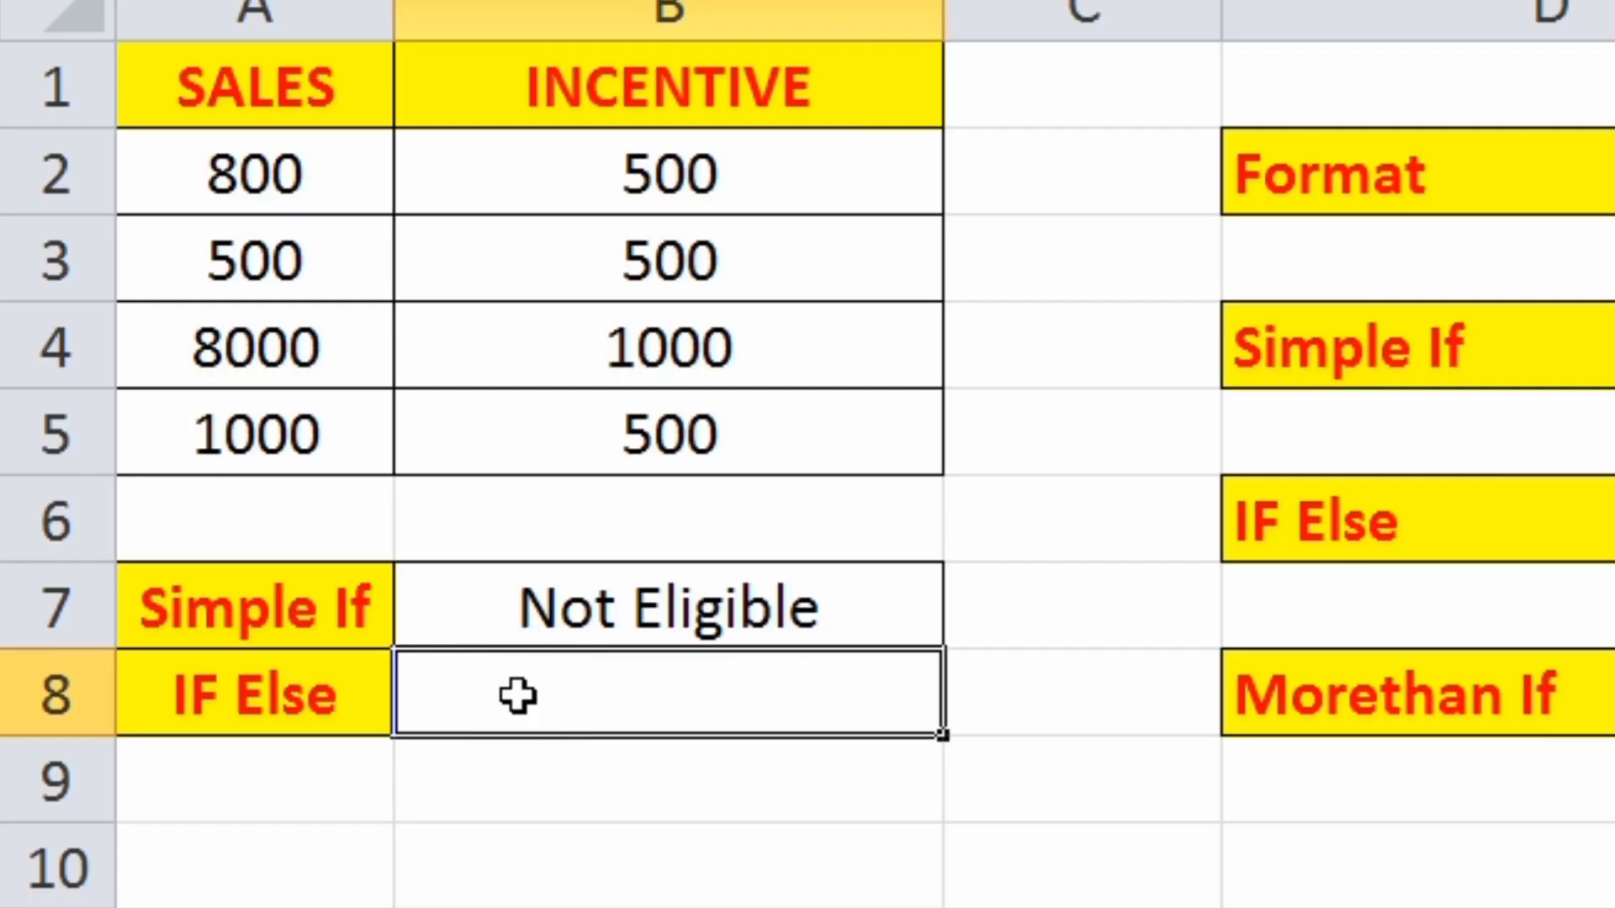
double_click(518, 695)
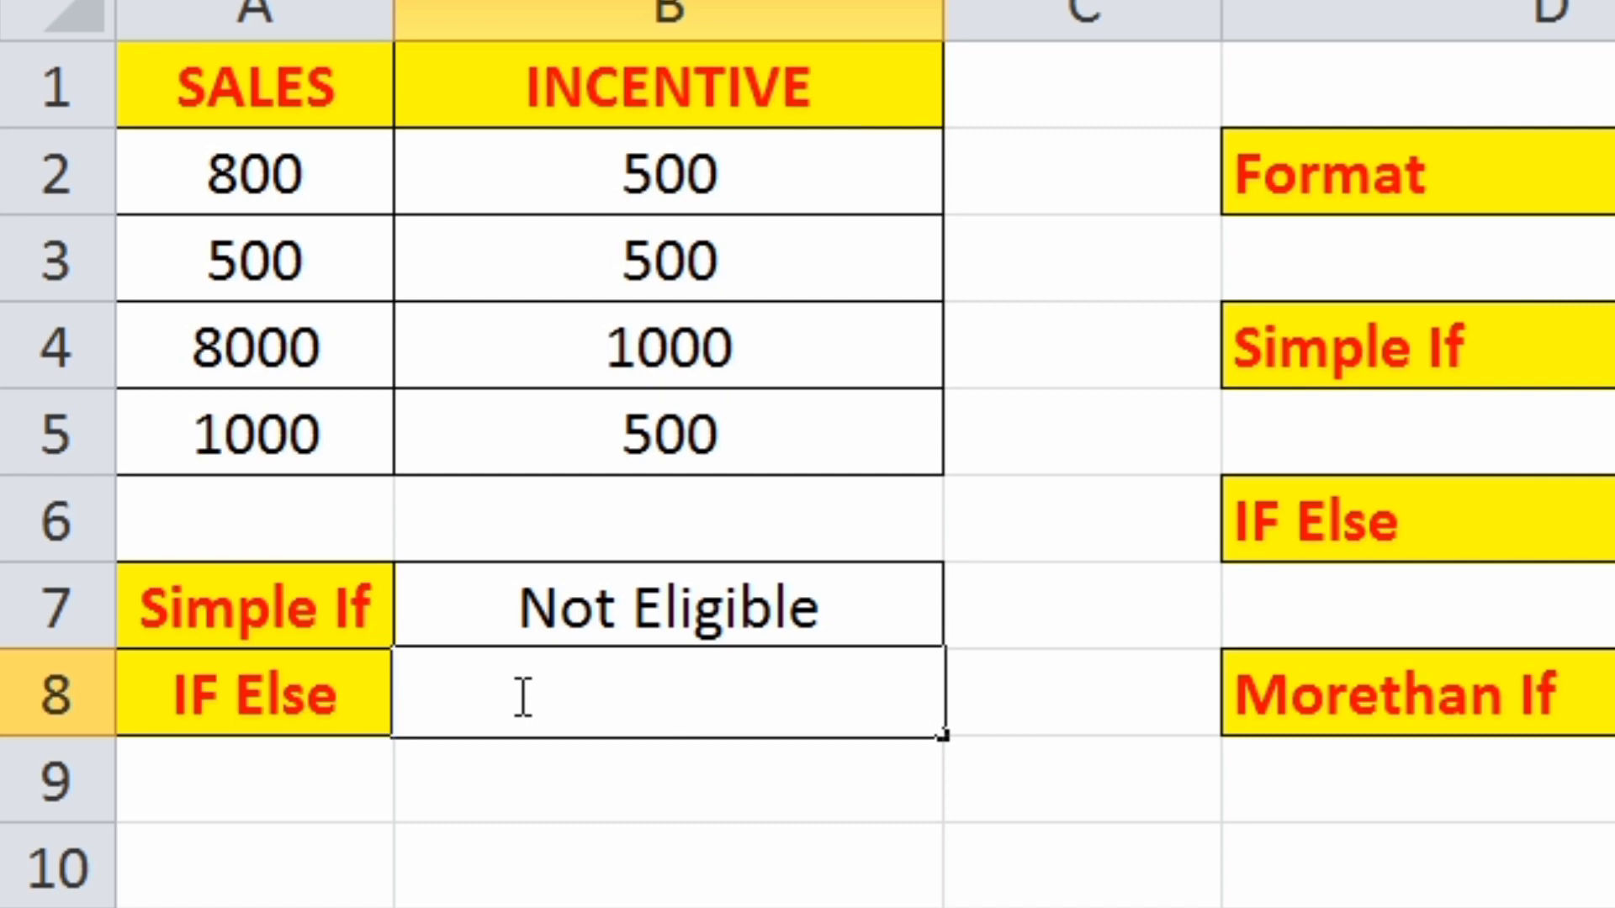
type("=if")
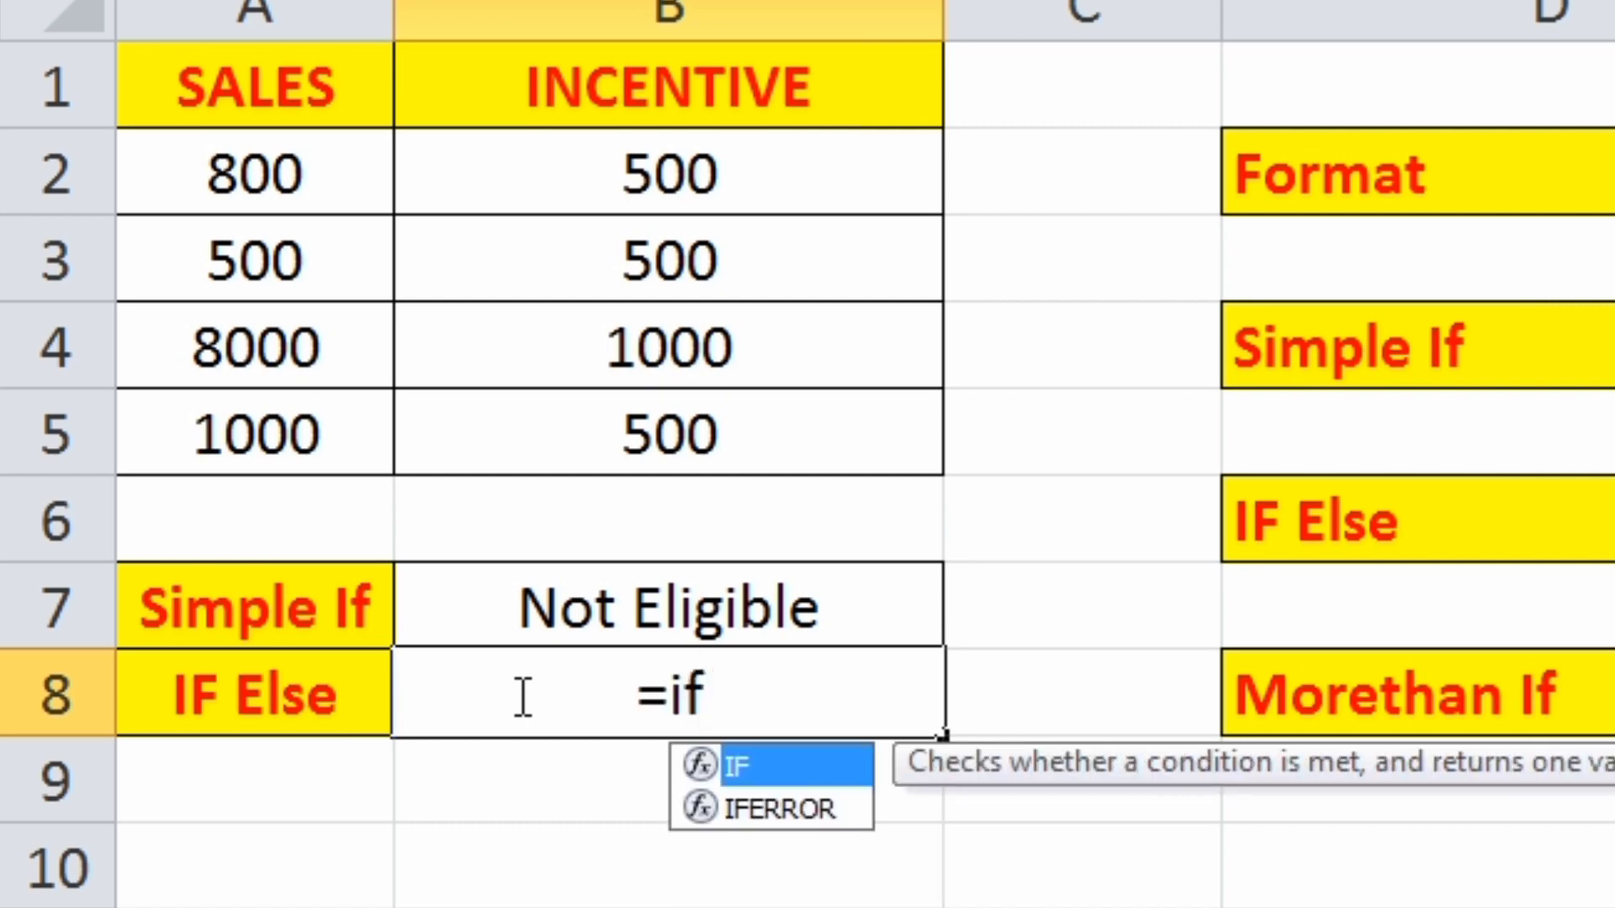
type("(")
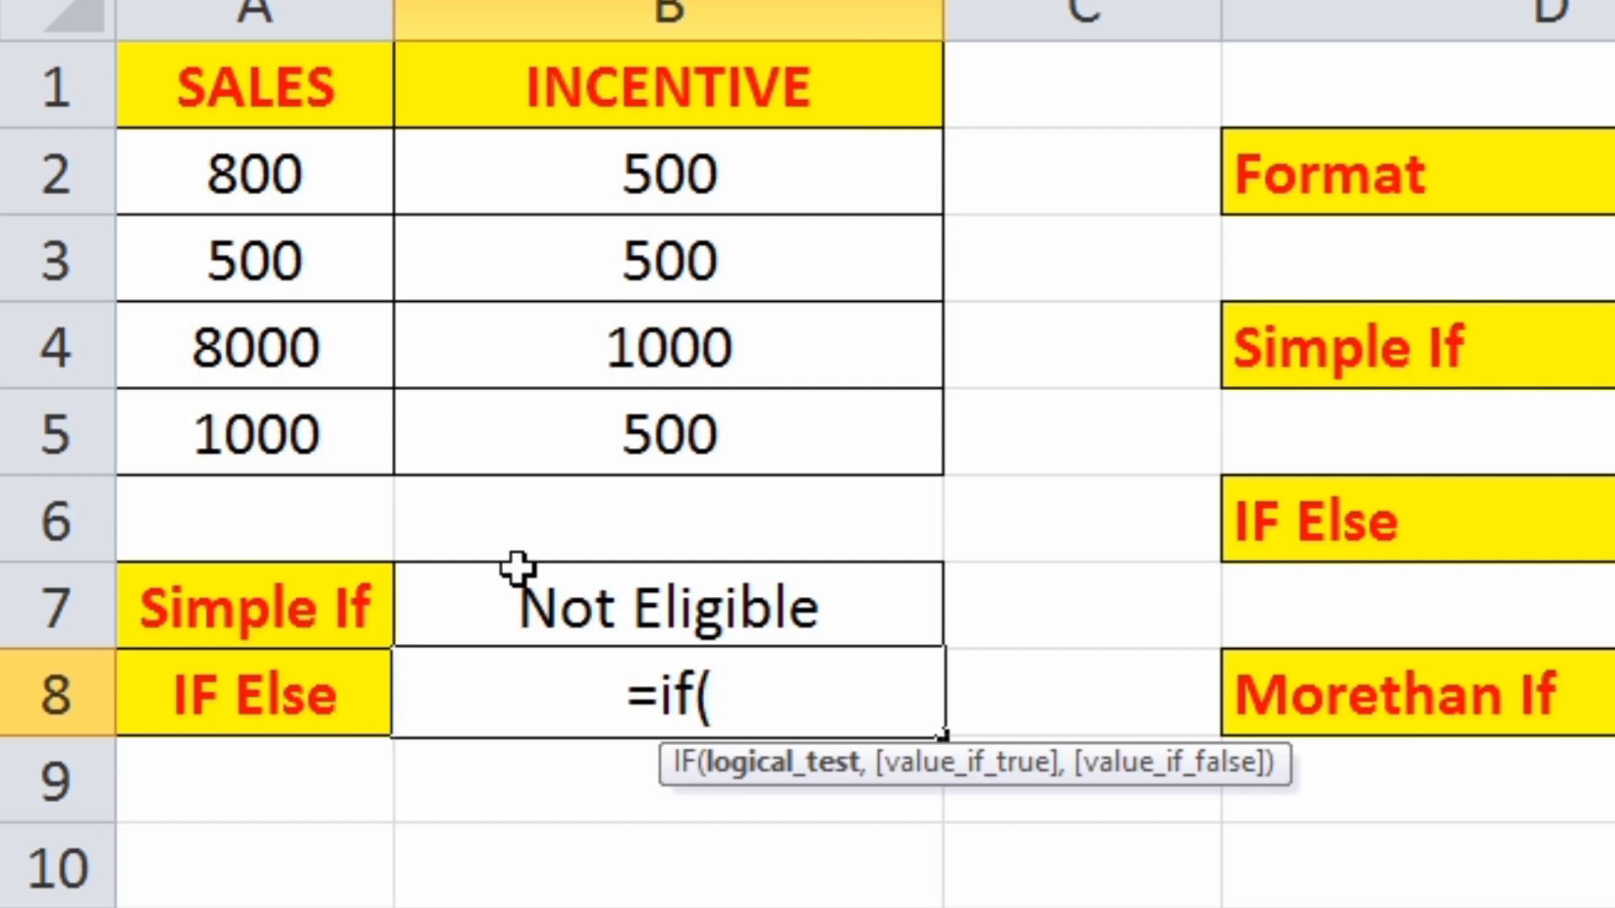
left_click(331, 191)
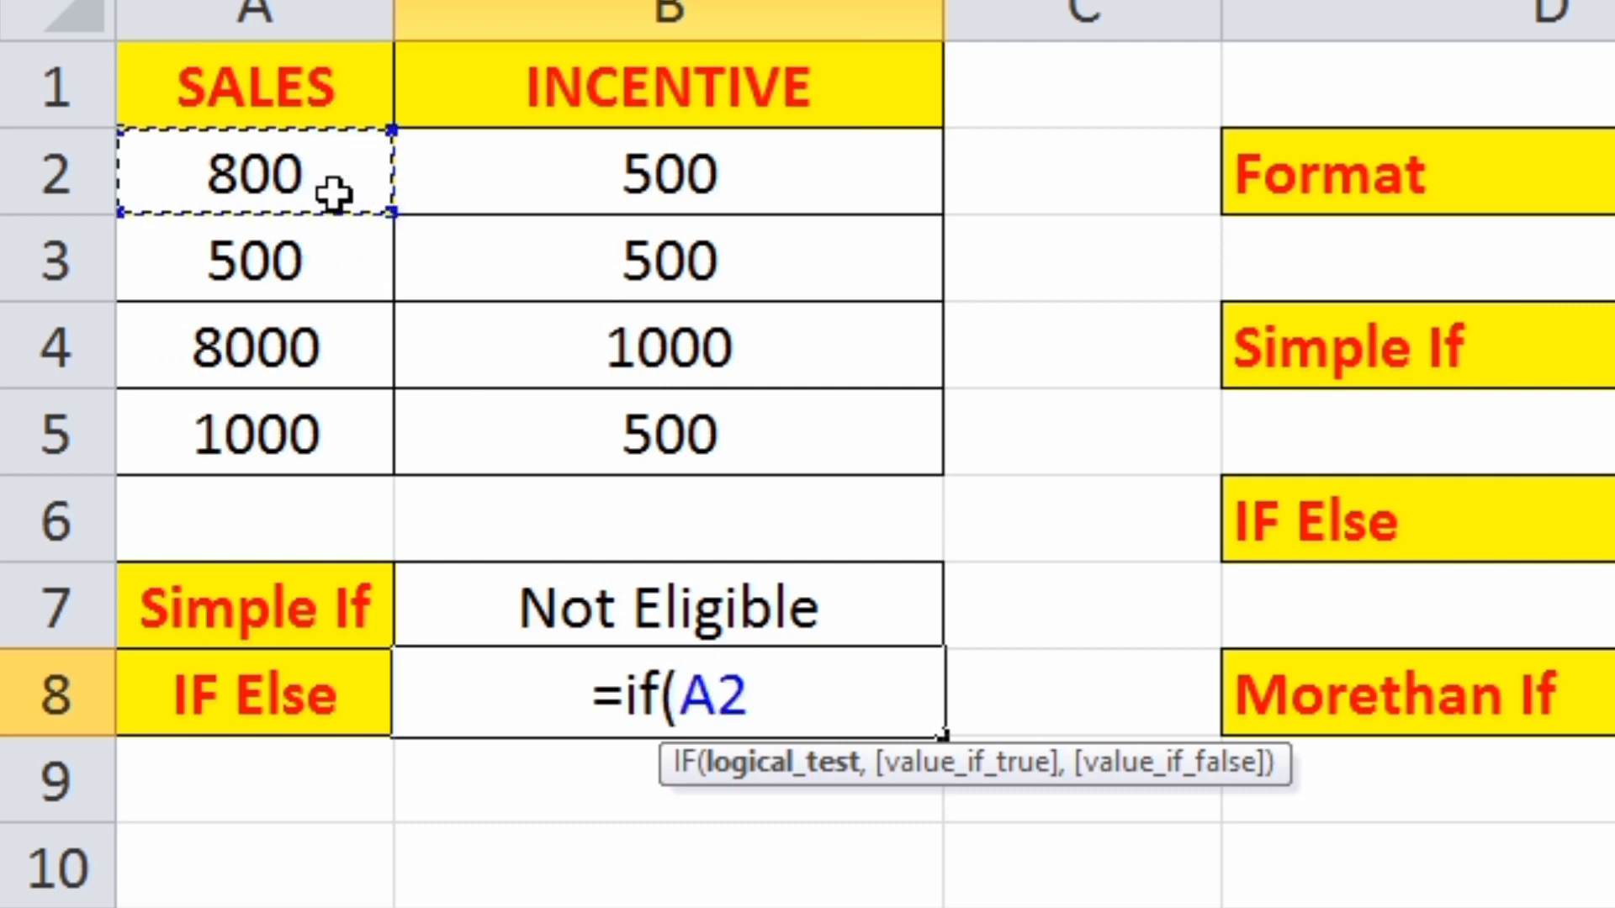
type(">")
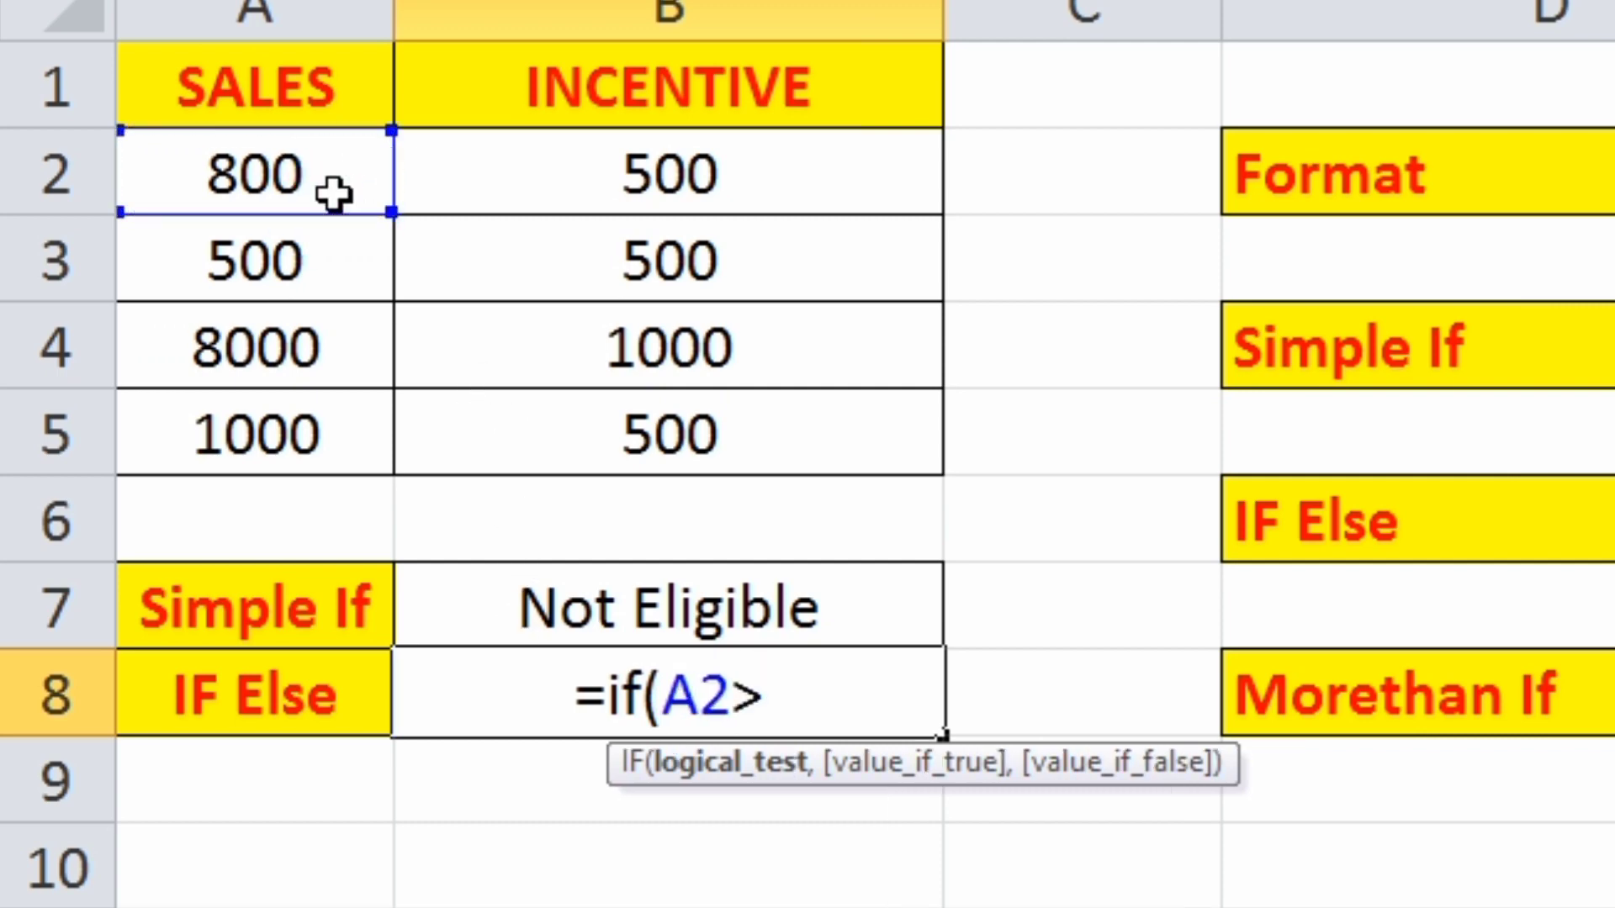
type("1000")
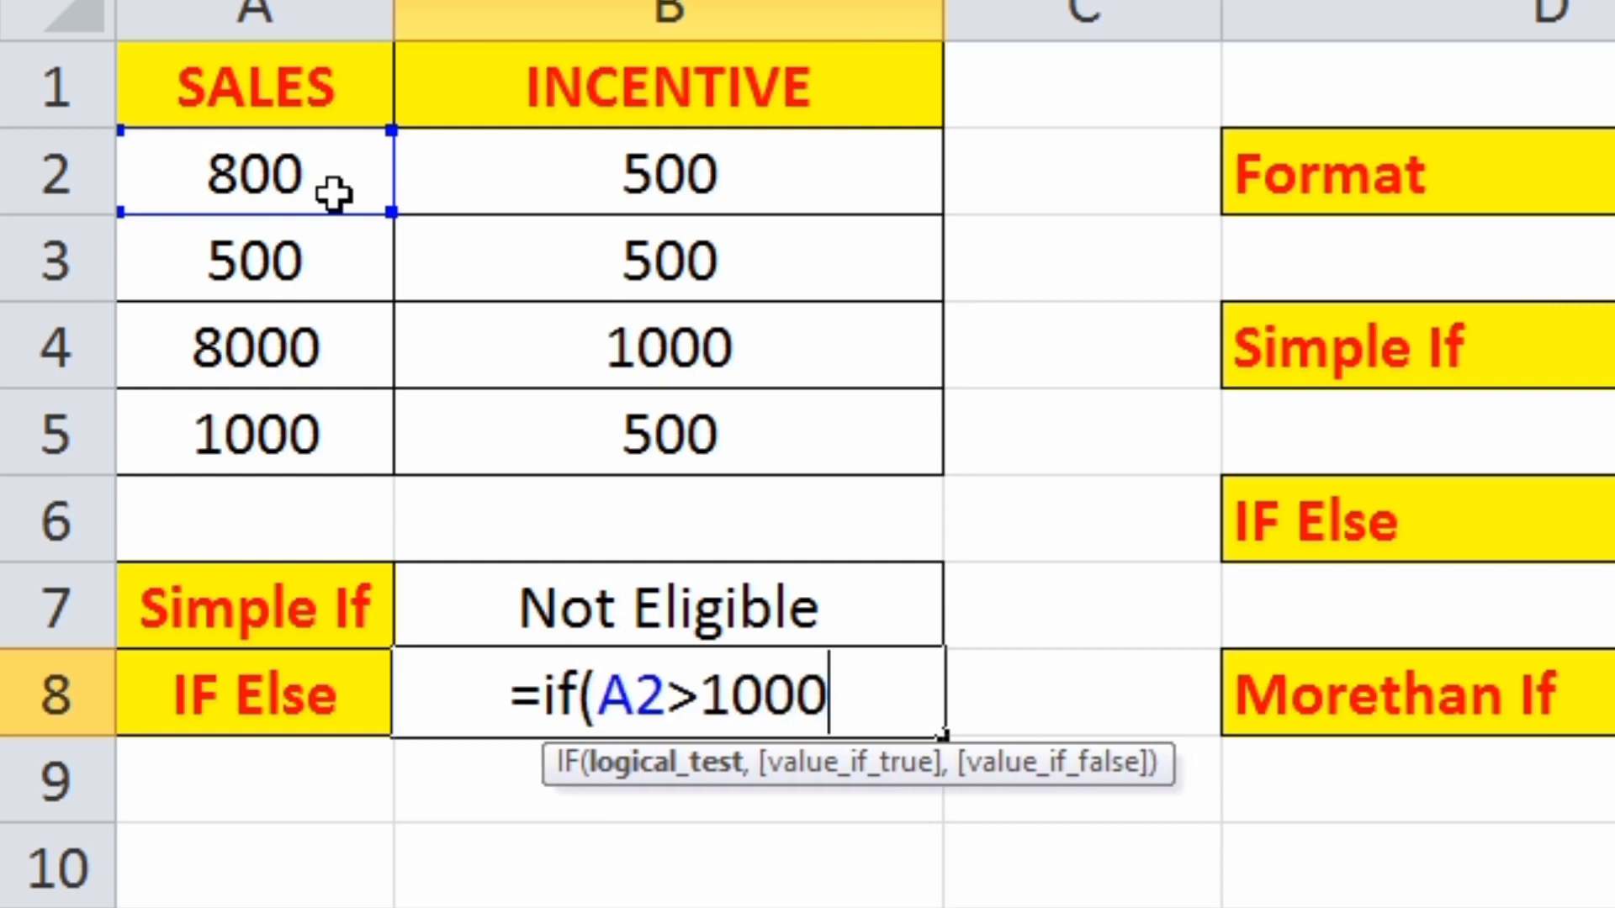
type(",\"e")
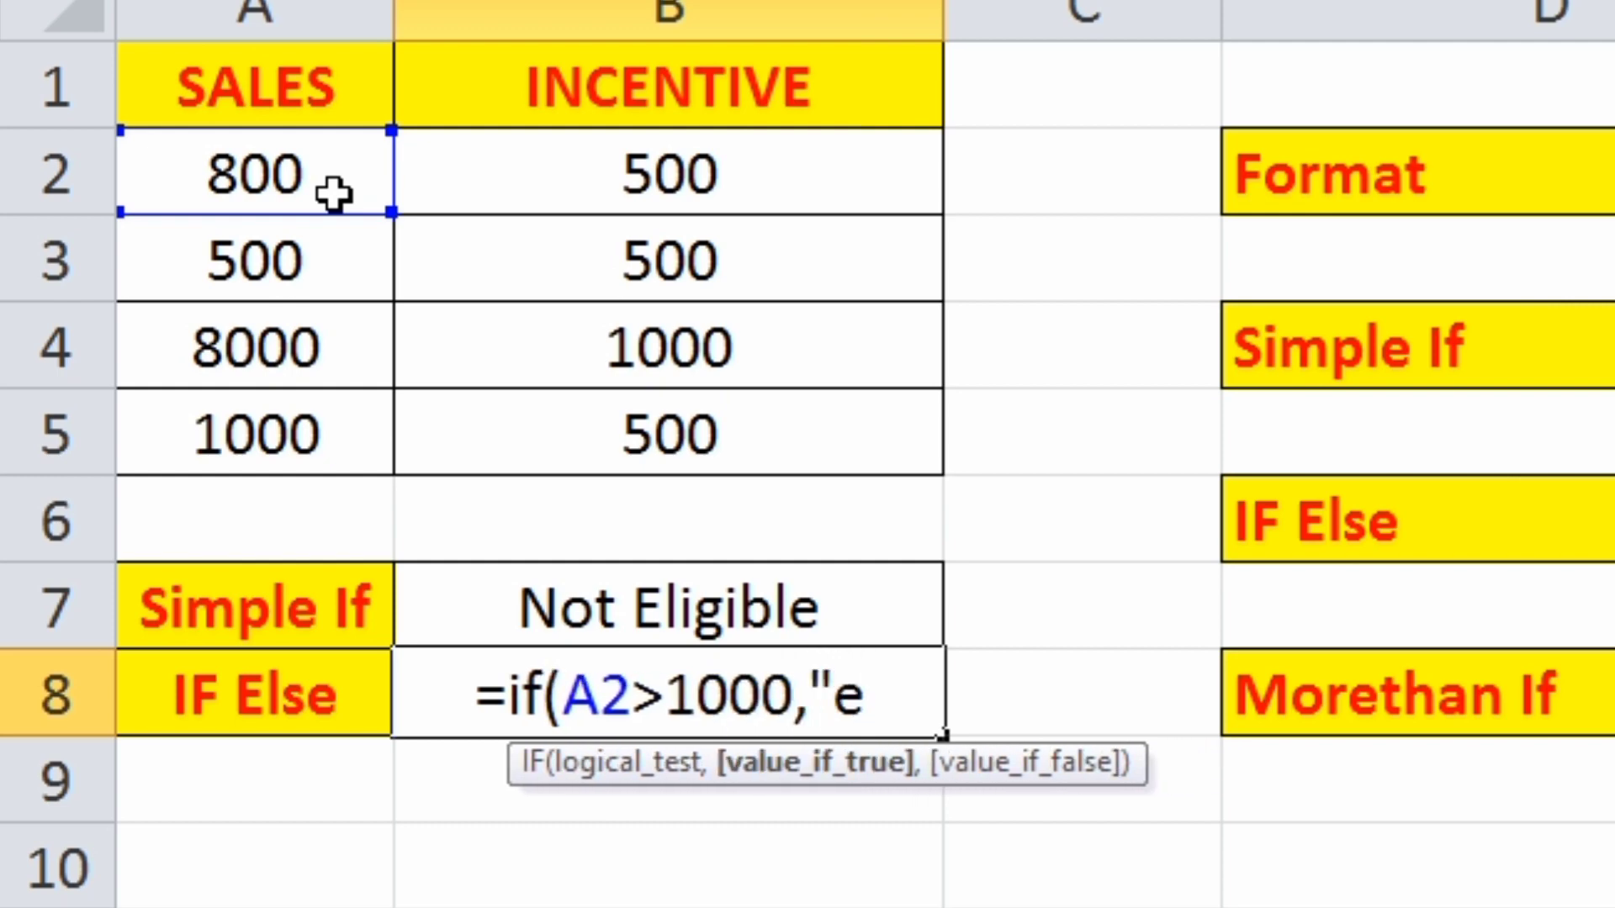
key("BackSpace")
type("Eligible")
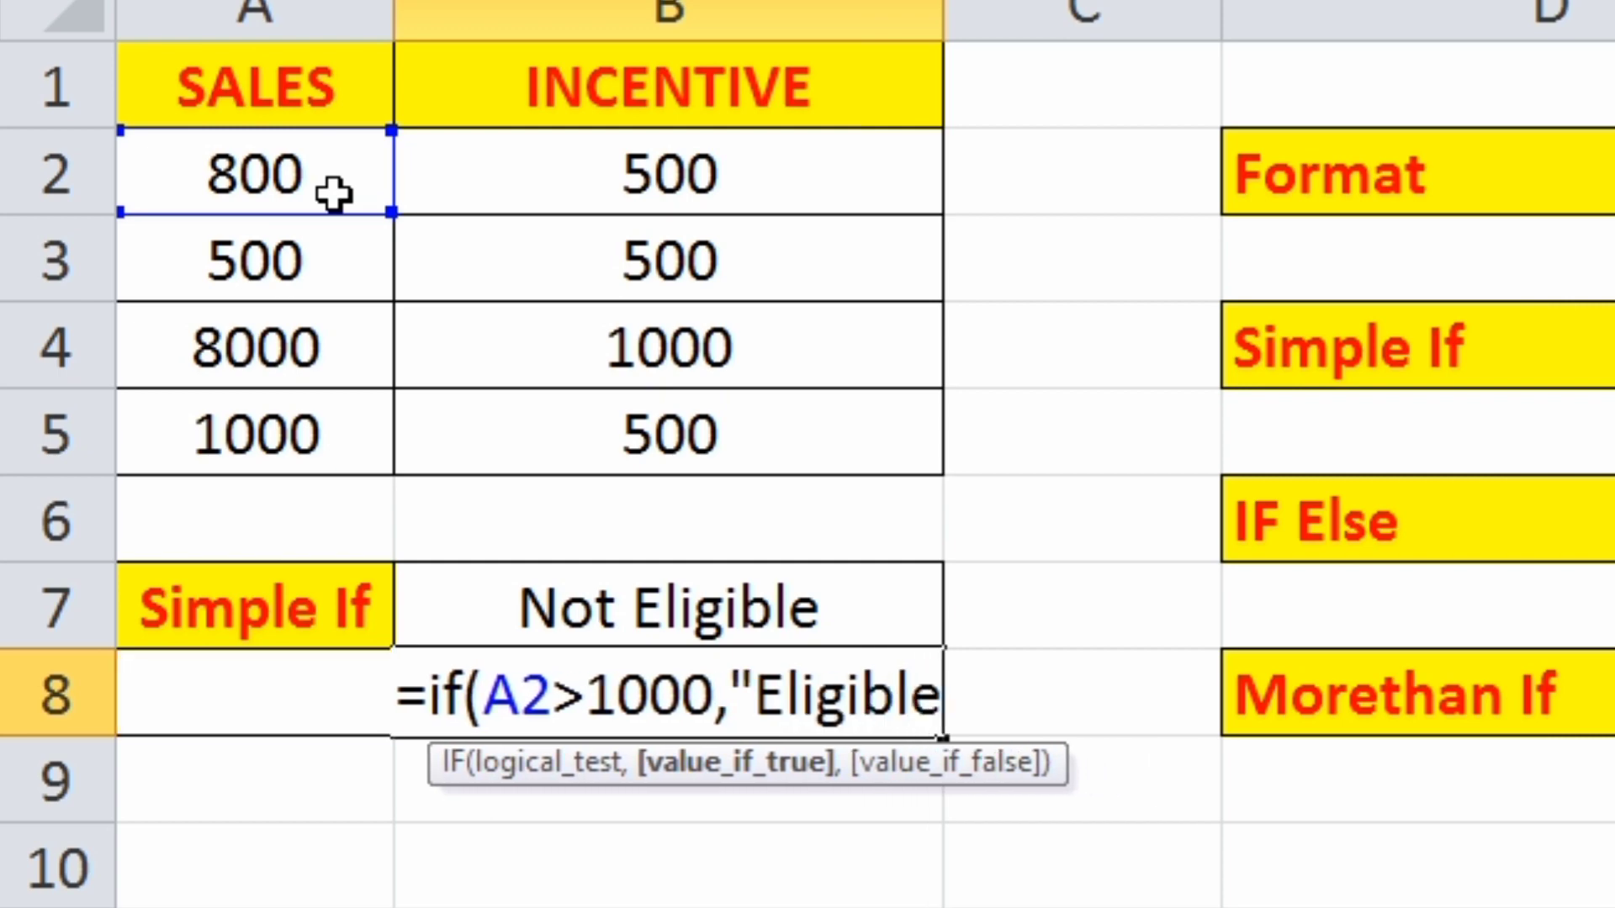
type("\"")
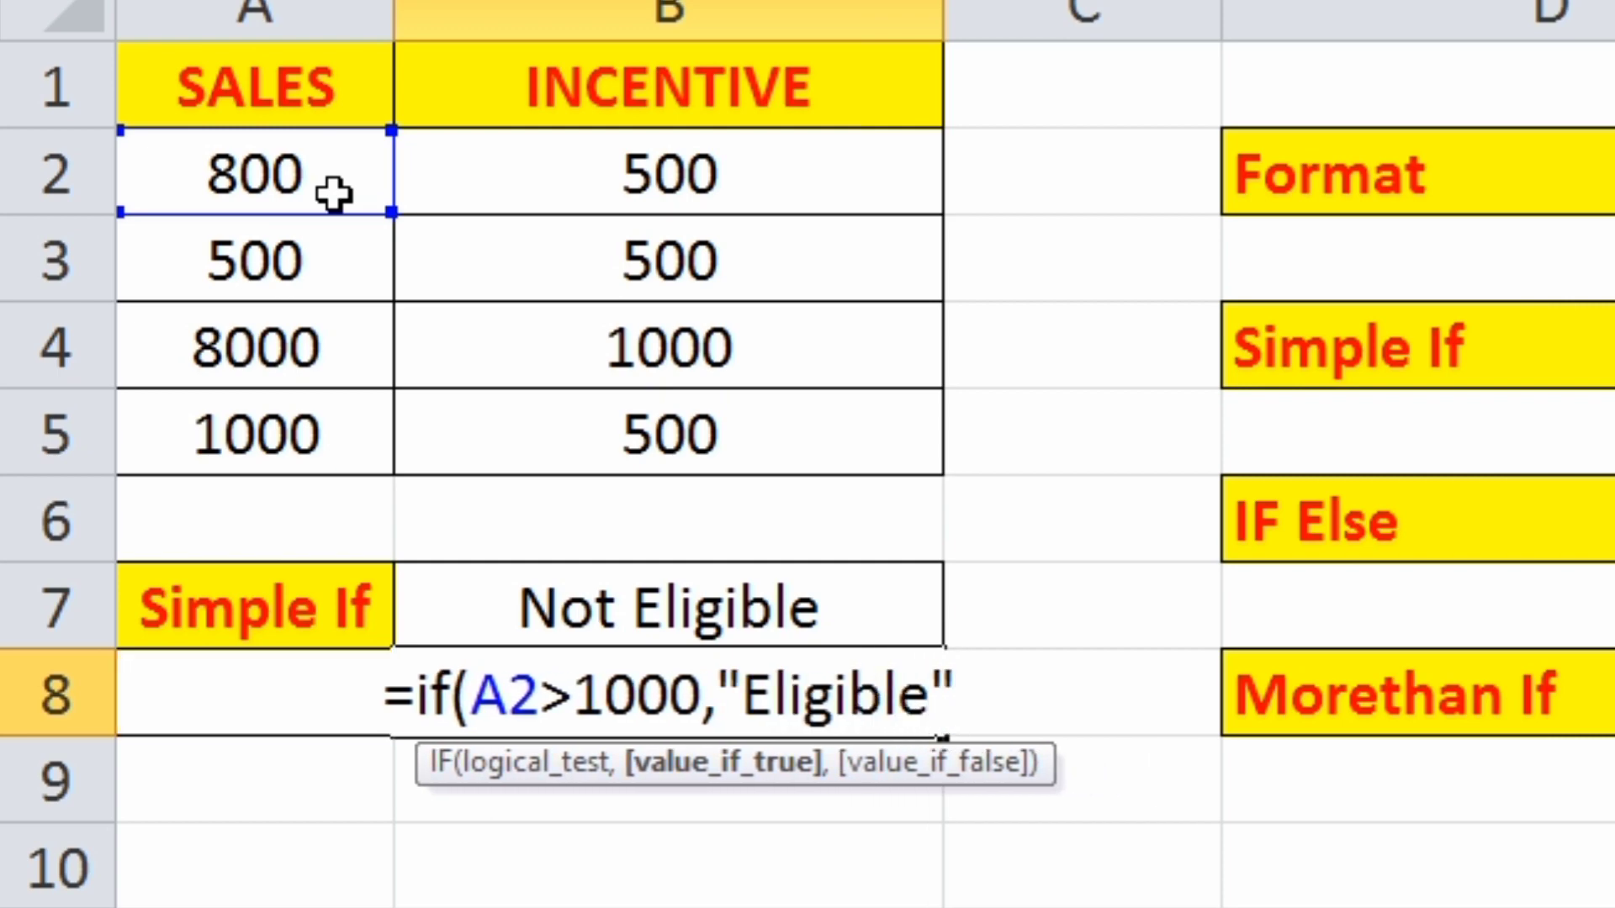
type(",\"")
type("N")
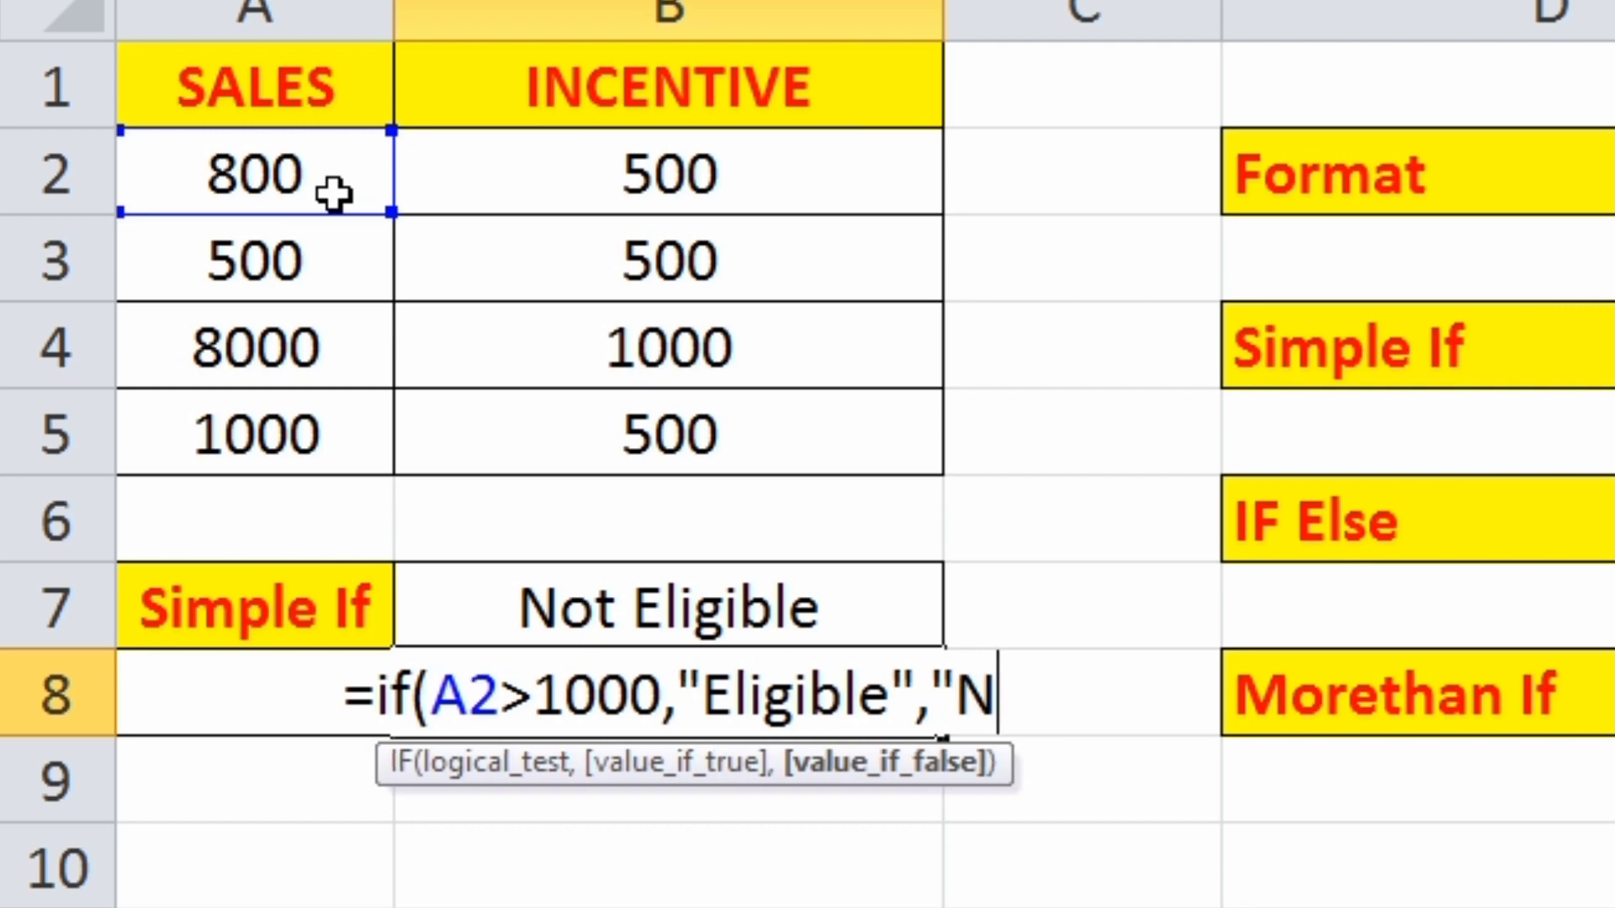
type("ot Eligible")
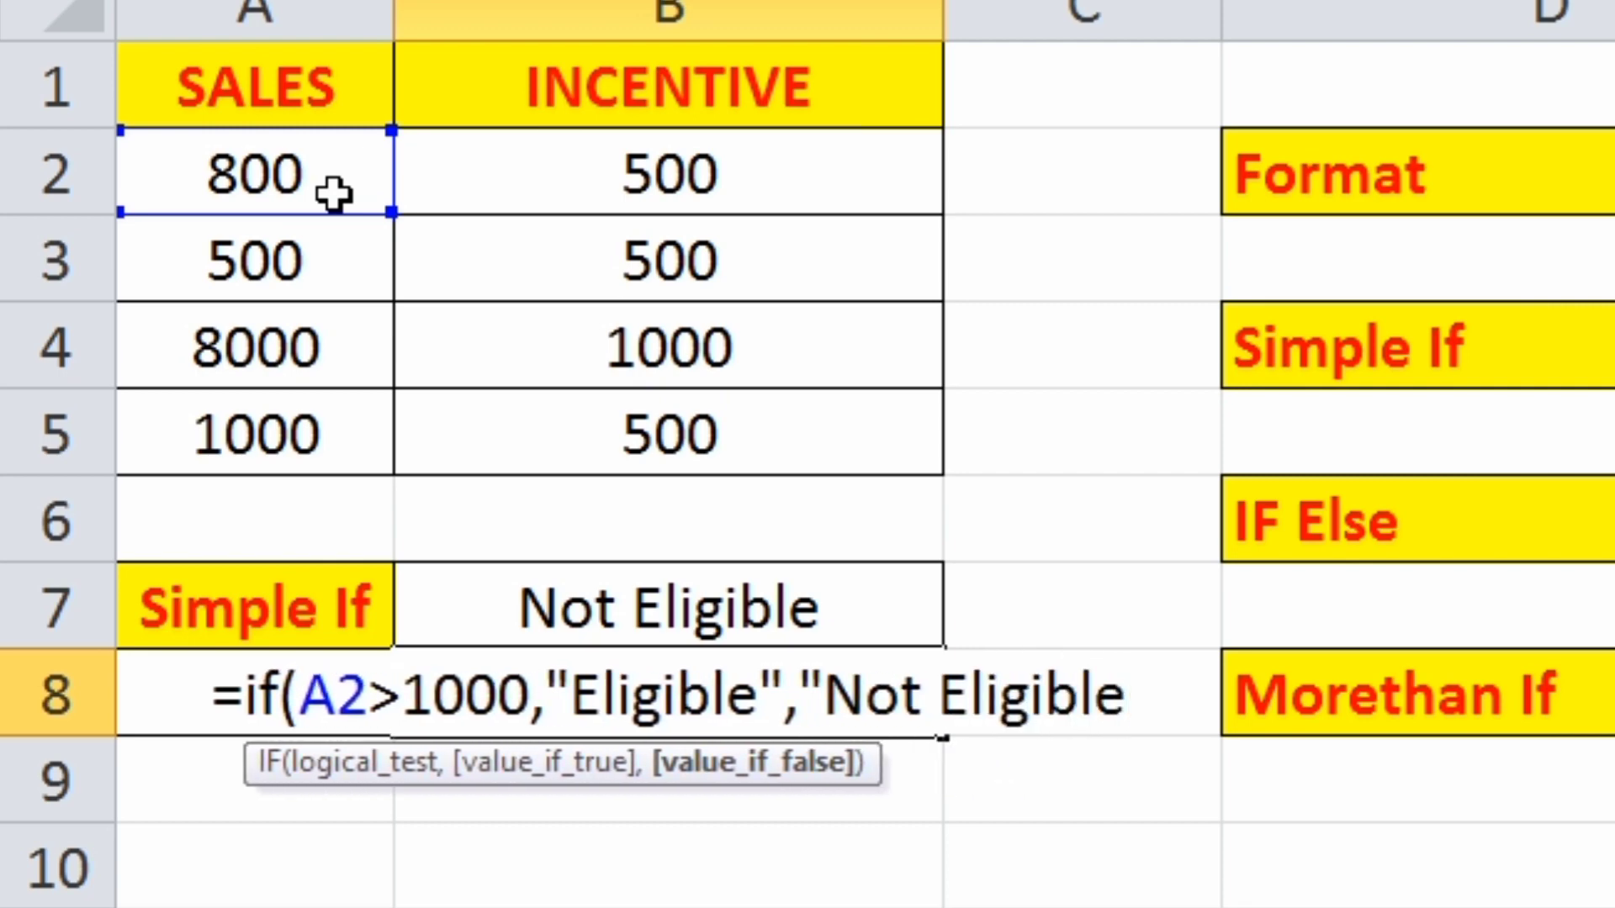
type("\")")
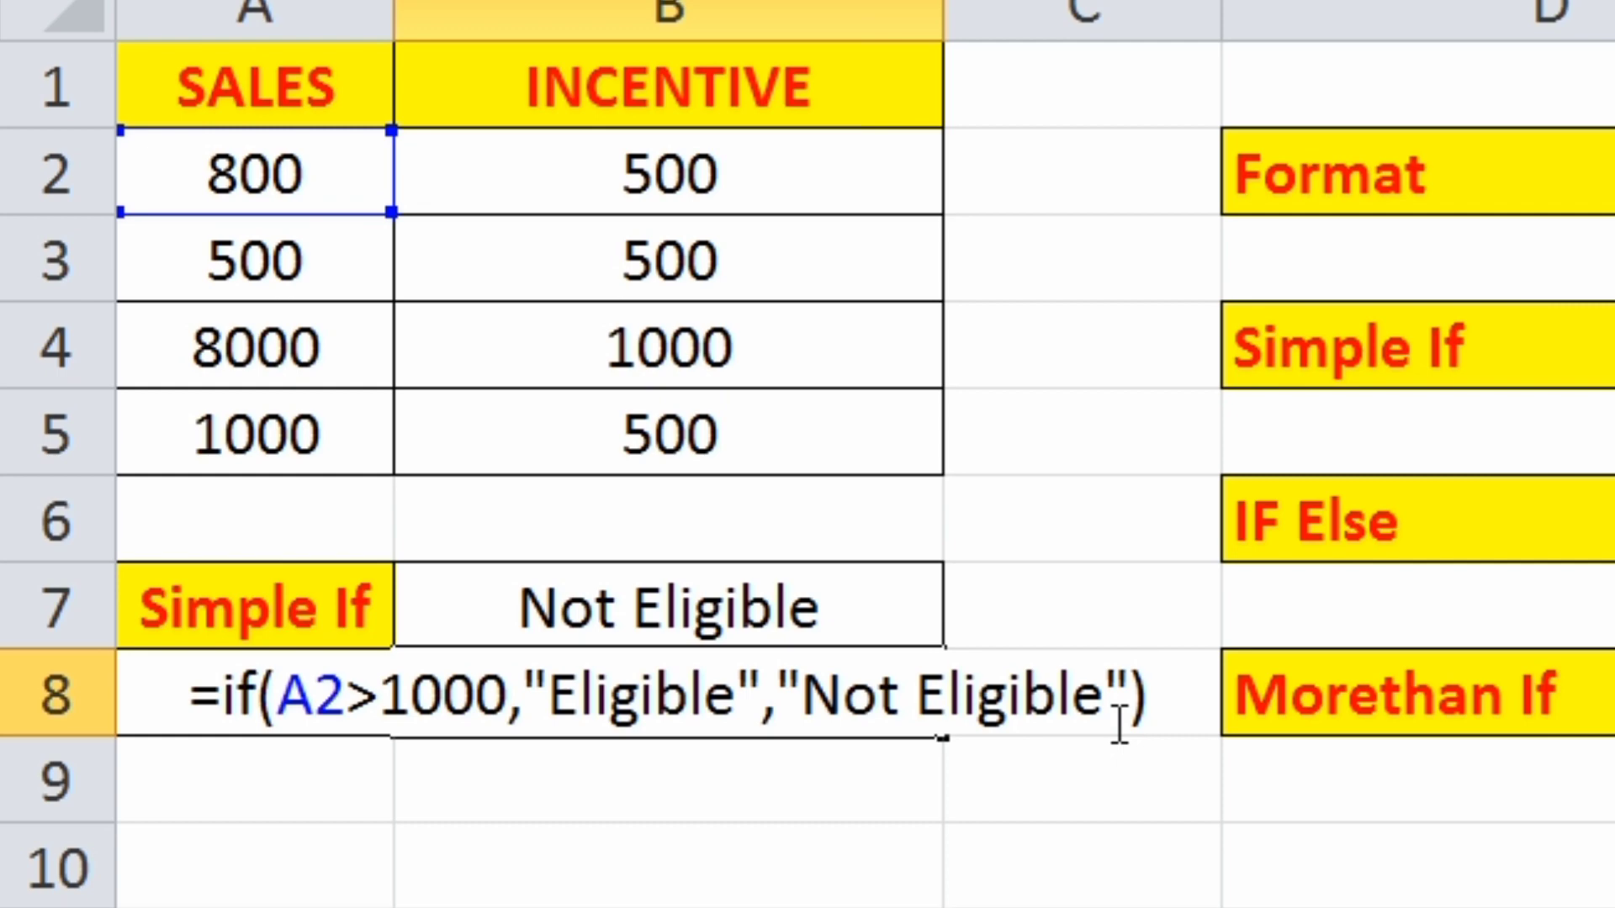
key("Return")
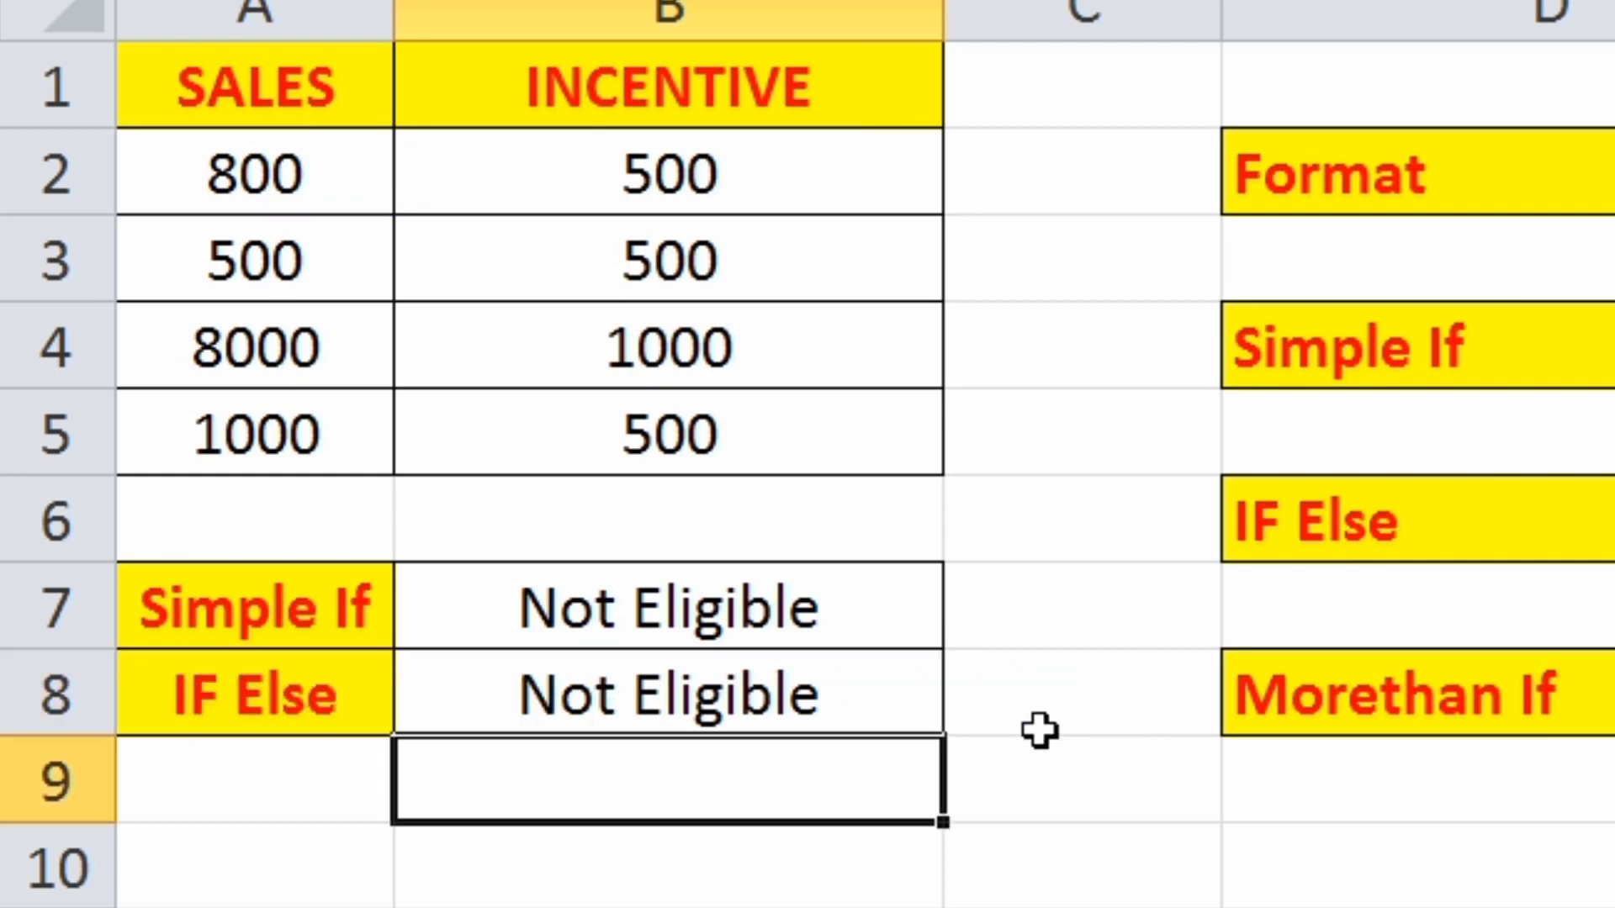
left_click(743, 703)
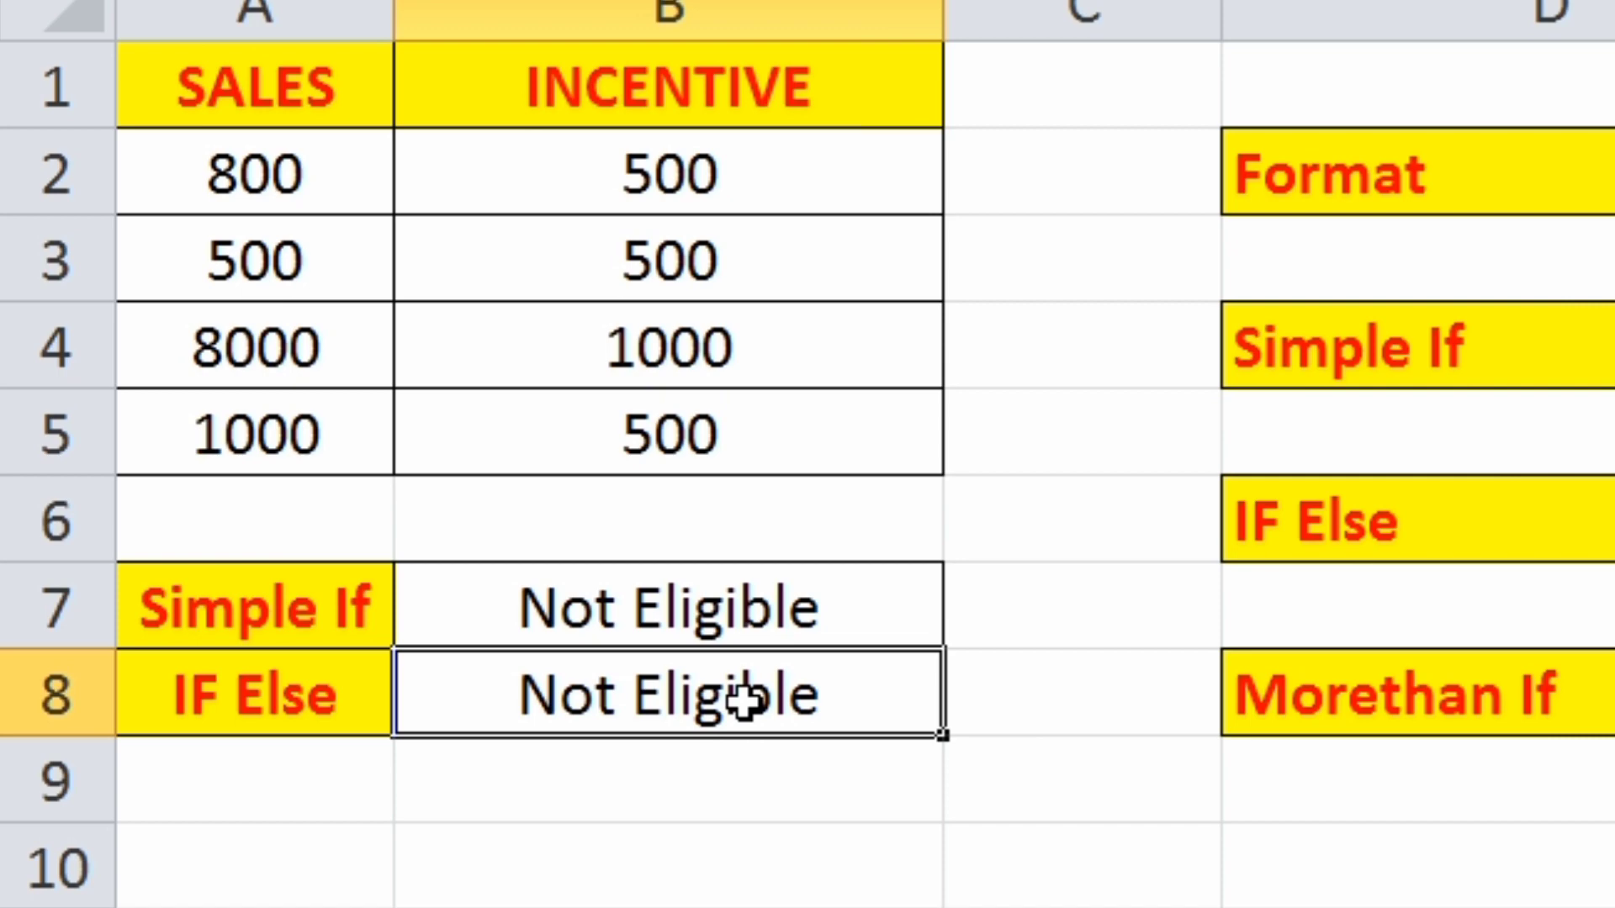
- Set the sales value in cell A2 to 1200 and compare the Simple If and IF Else results in B7 and B8
left_click(280, 192)
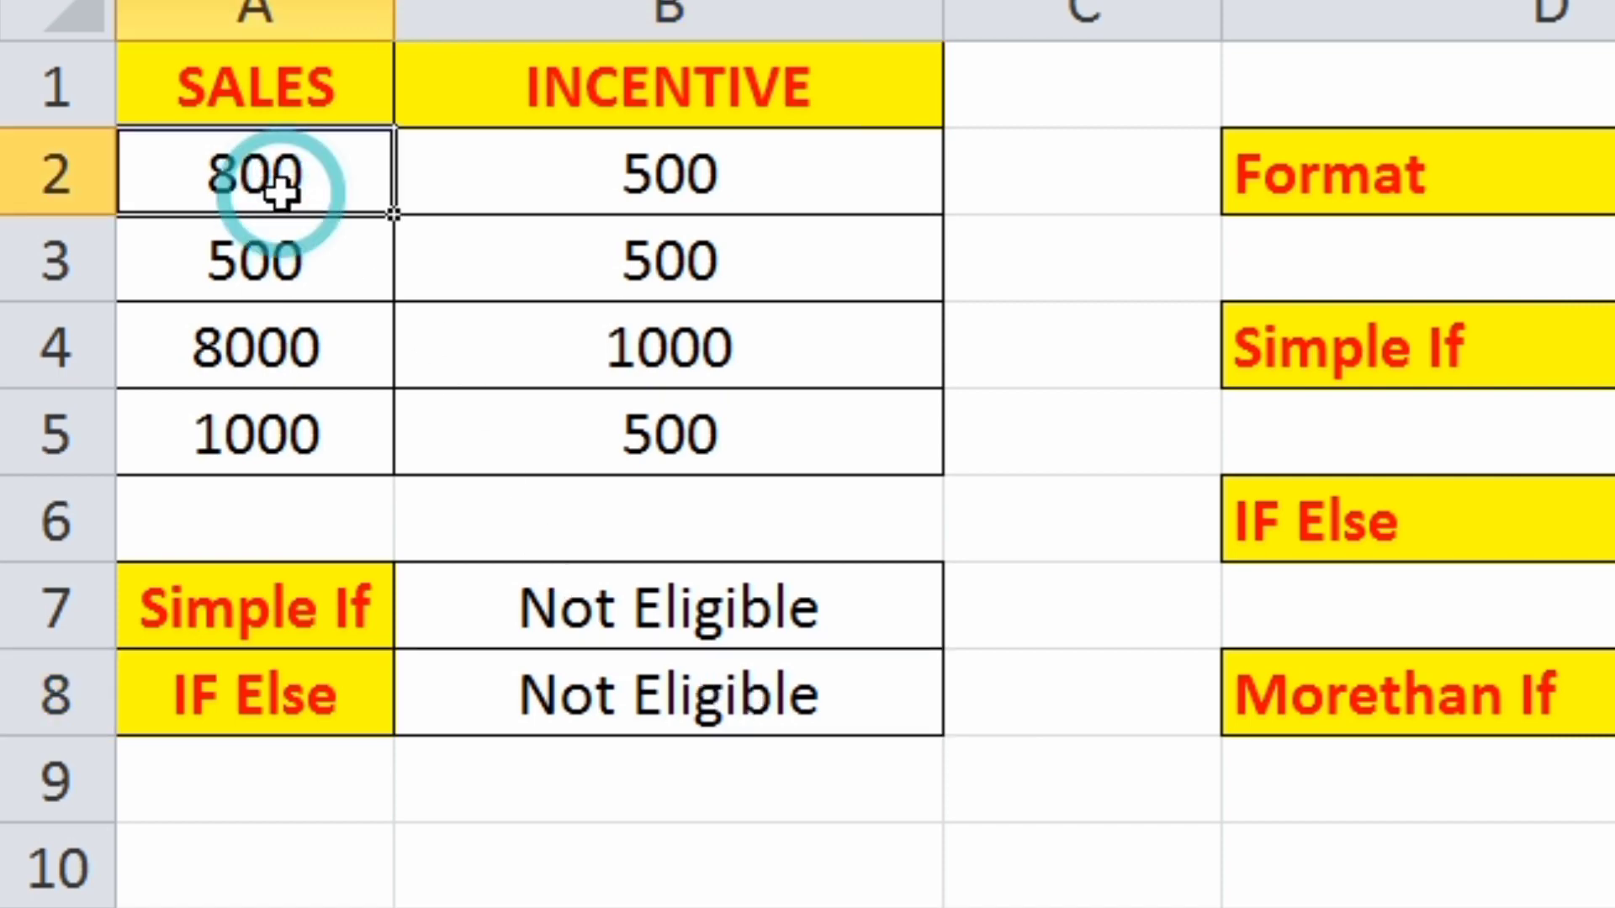
type("1200")
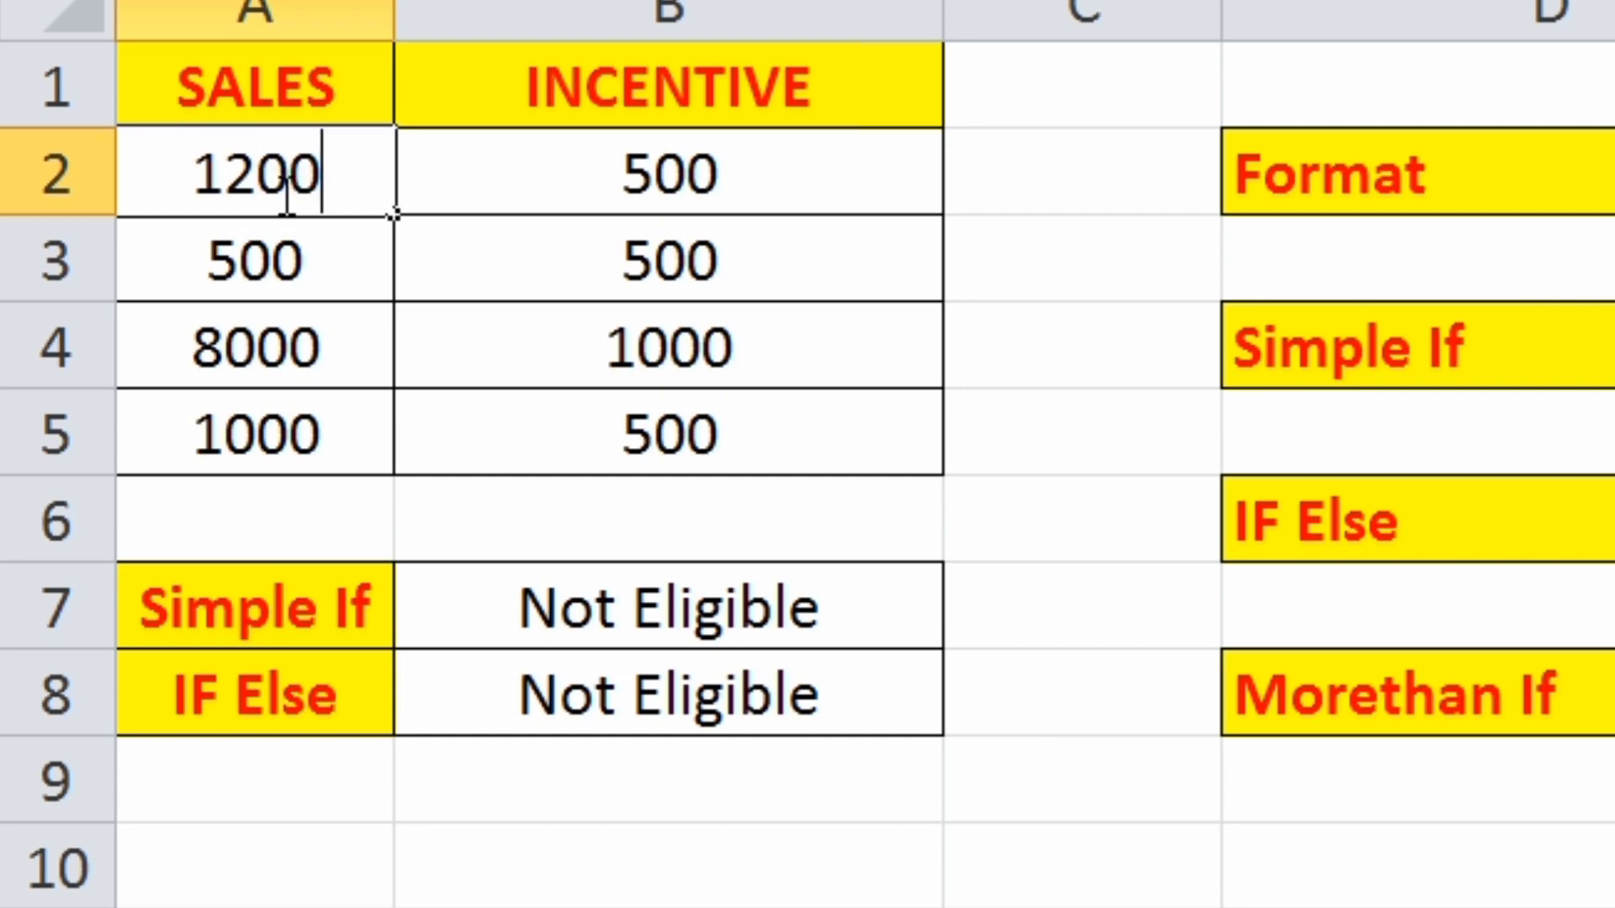
key("Return")
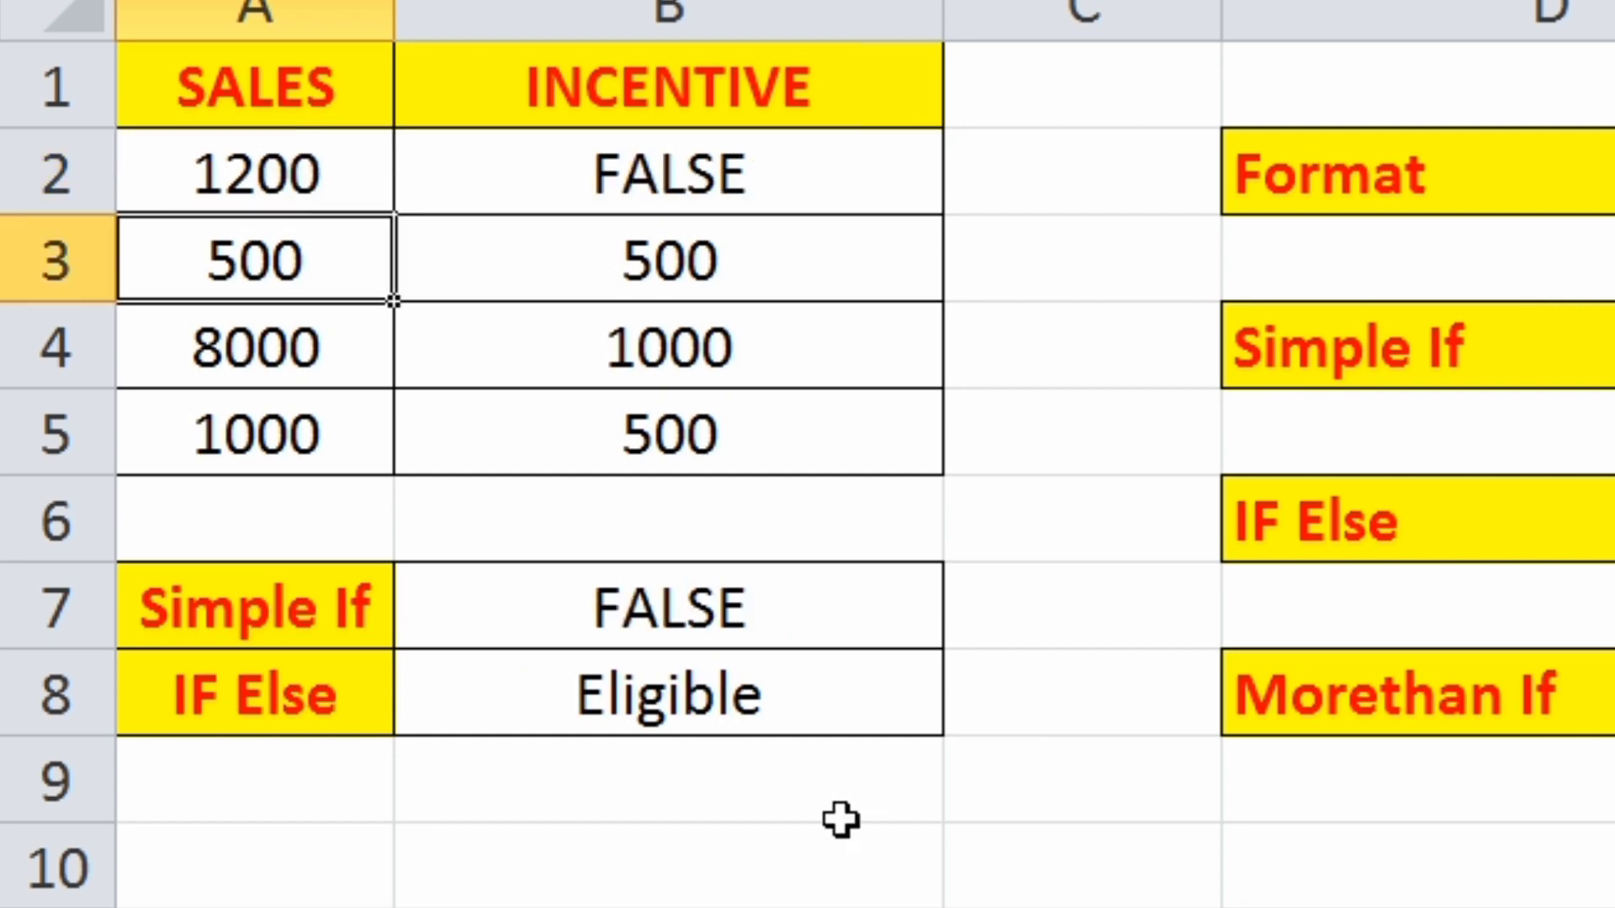
left_click(815, 713)
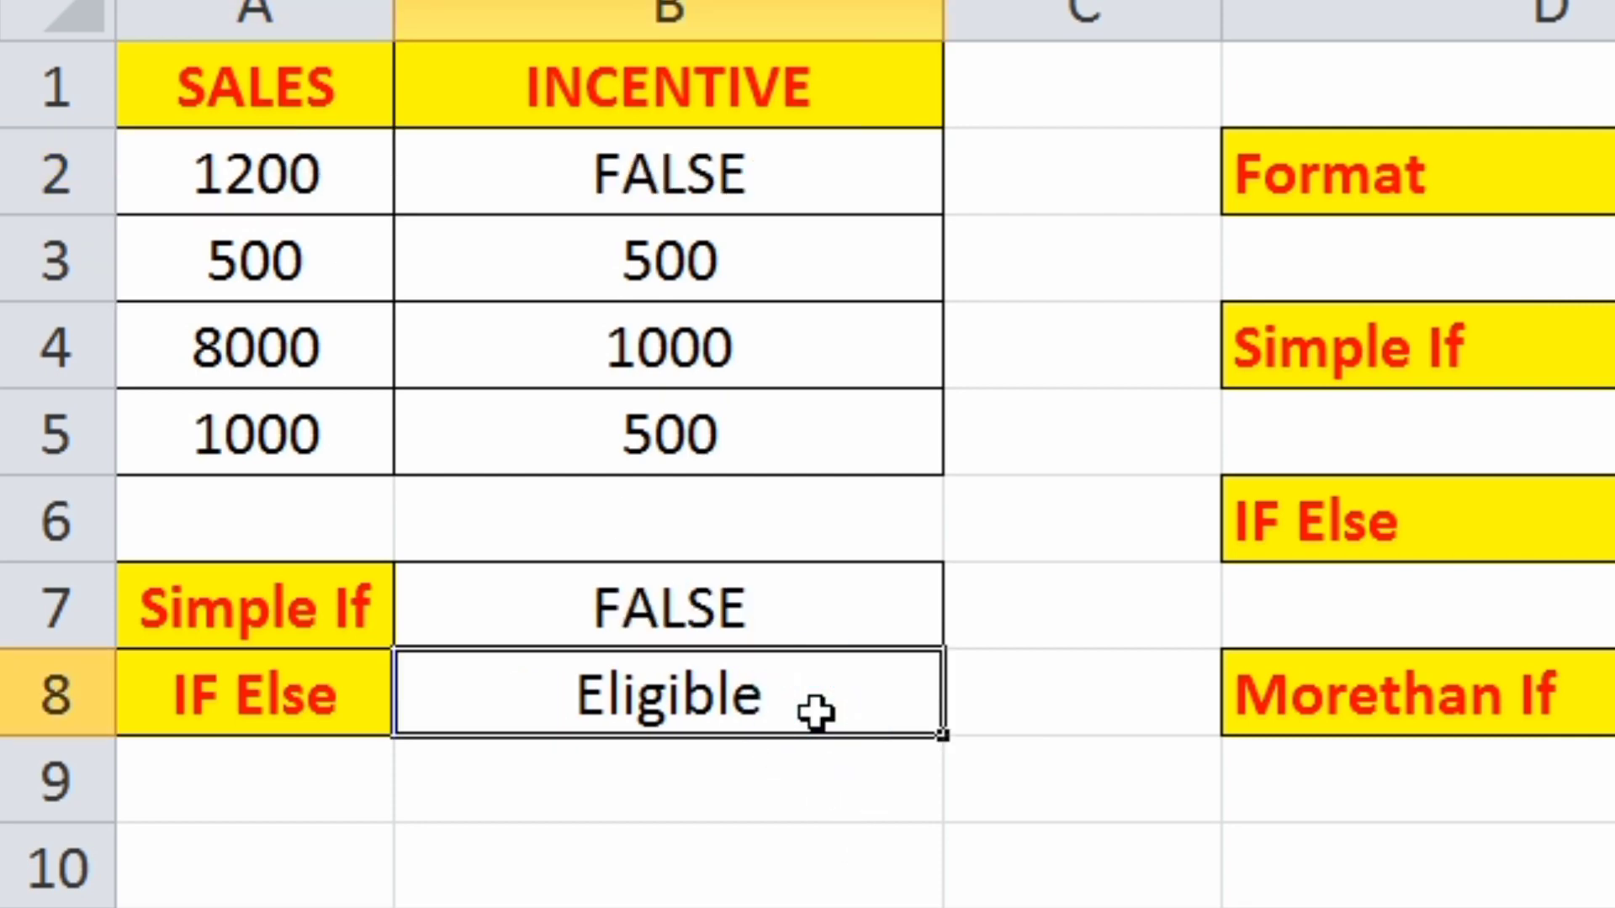
left_click(803, 609)
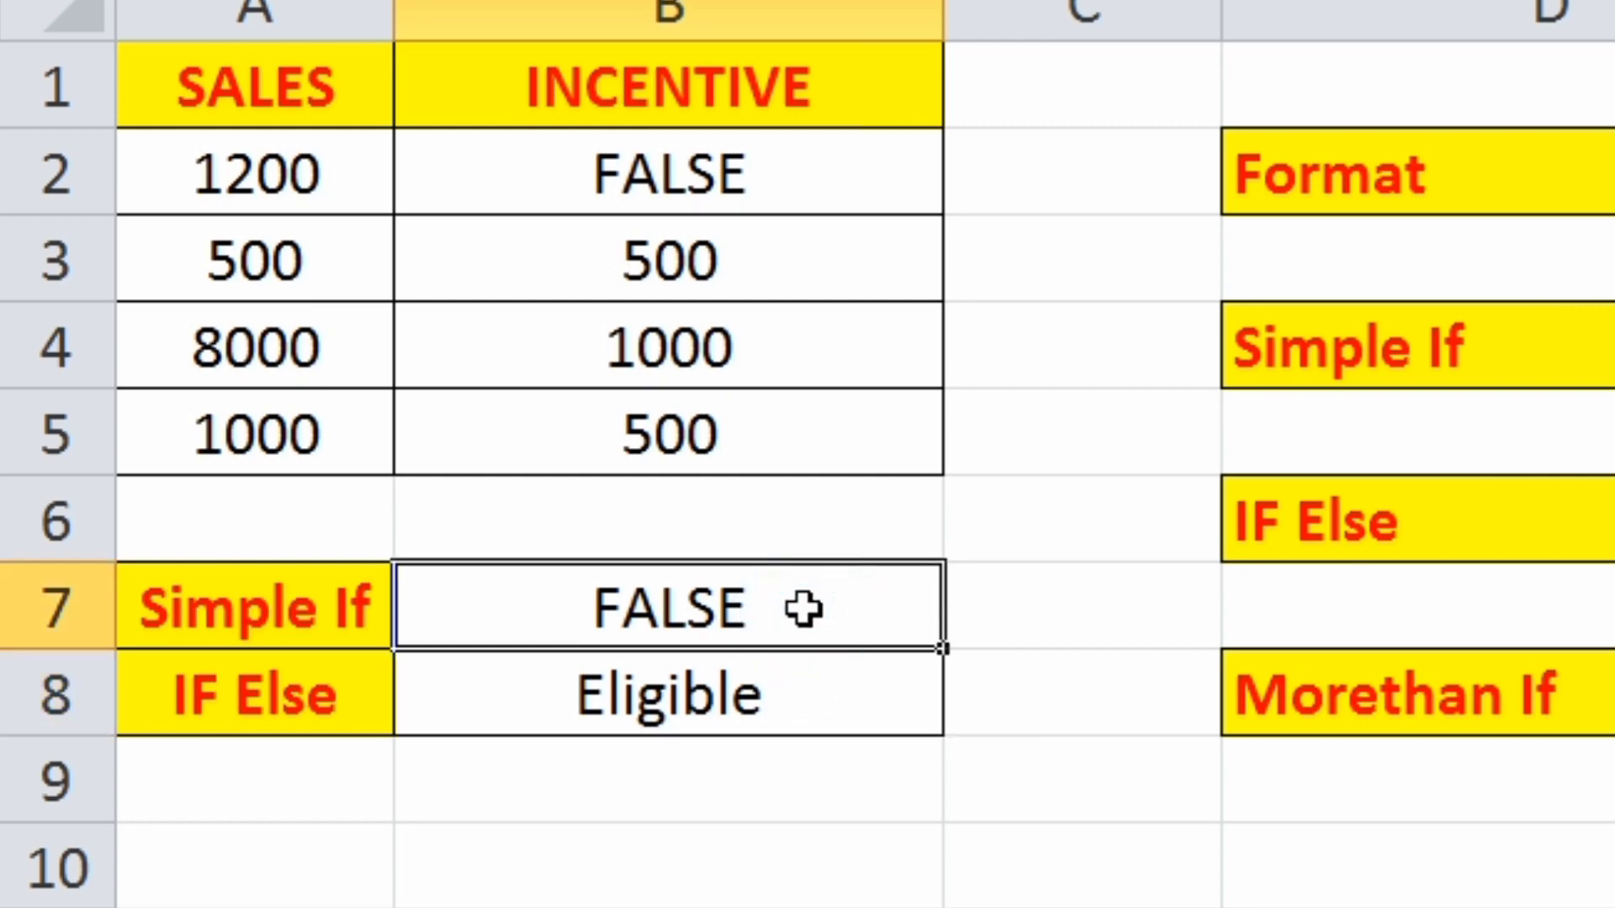
left_click(782, 704)
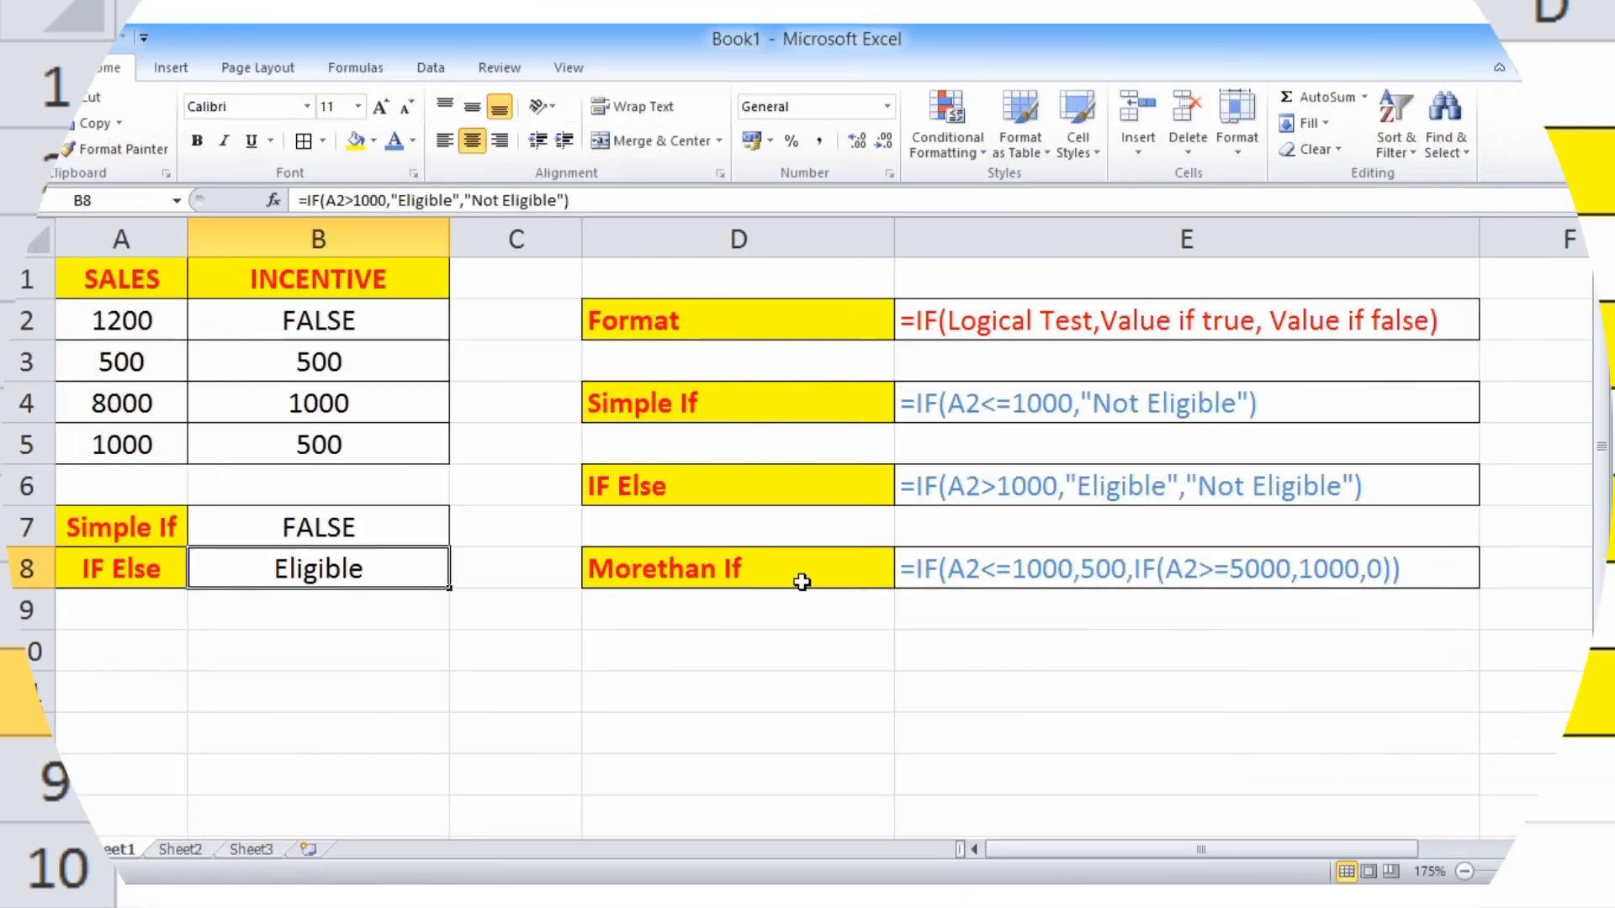
- Review the Morethan If example formula in E8 and clear the incentive formulas from cells B2:B5
left_click(1430, 693)
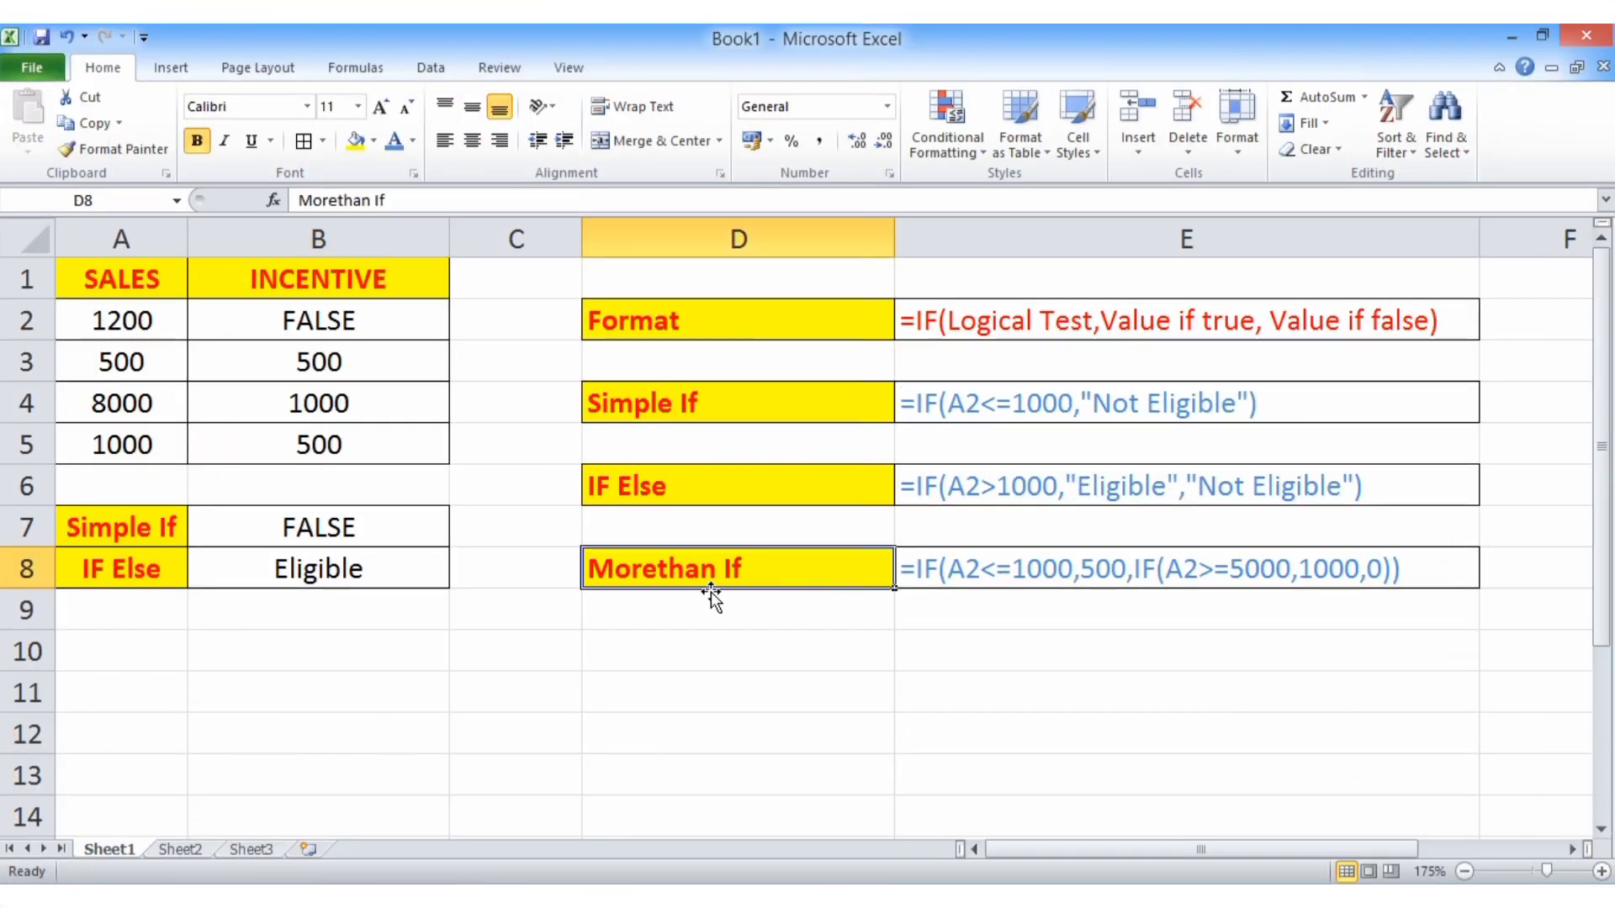
left_click(951, 567)
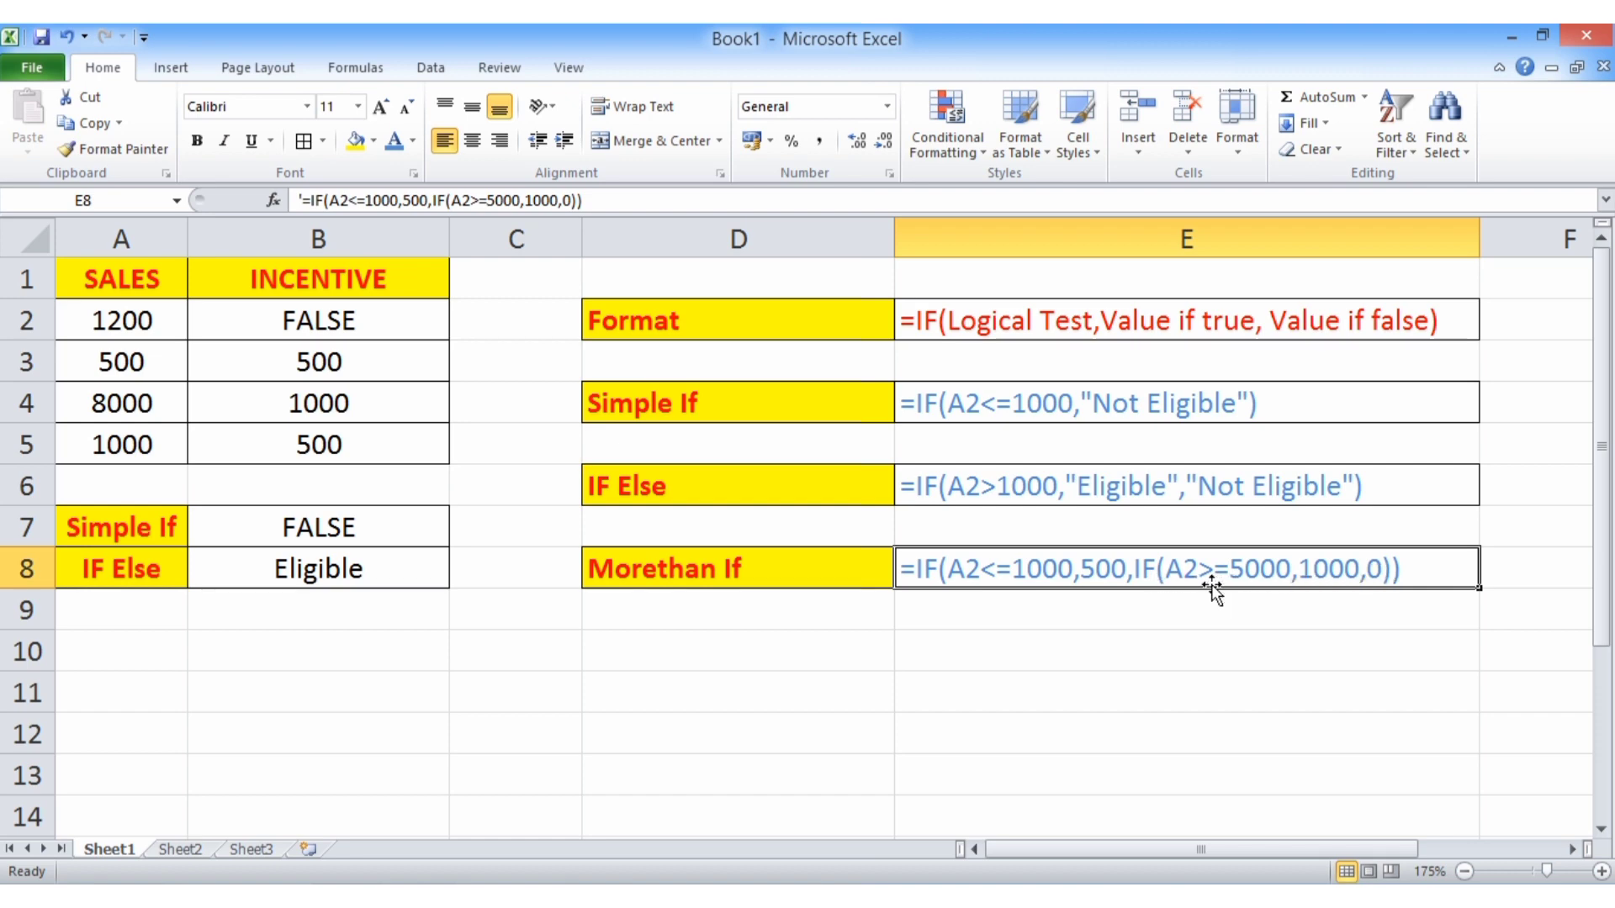
left_click_drag(376, 330, 376, 434)
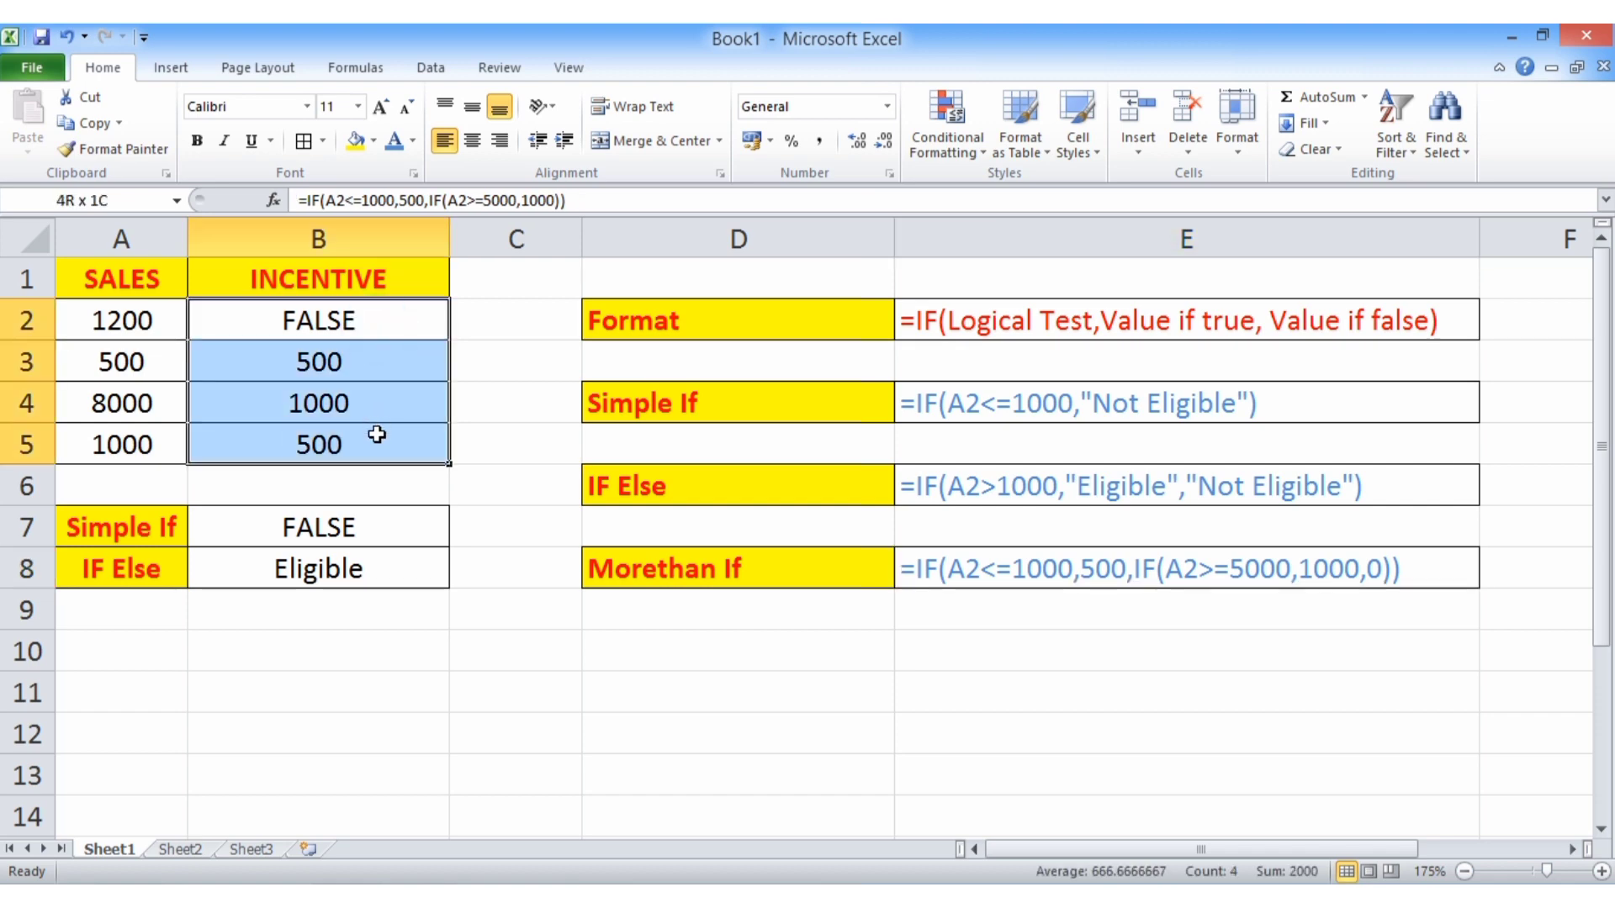
key("Delete")
key("Return")
- Begin an IF formula in cell B2 that tests A2<=1000 and returns 500 when true
left_click(296, 323)
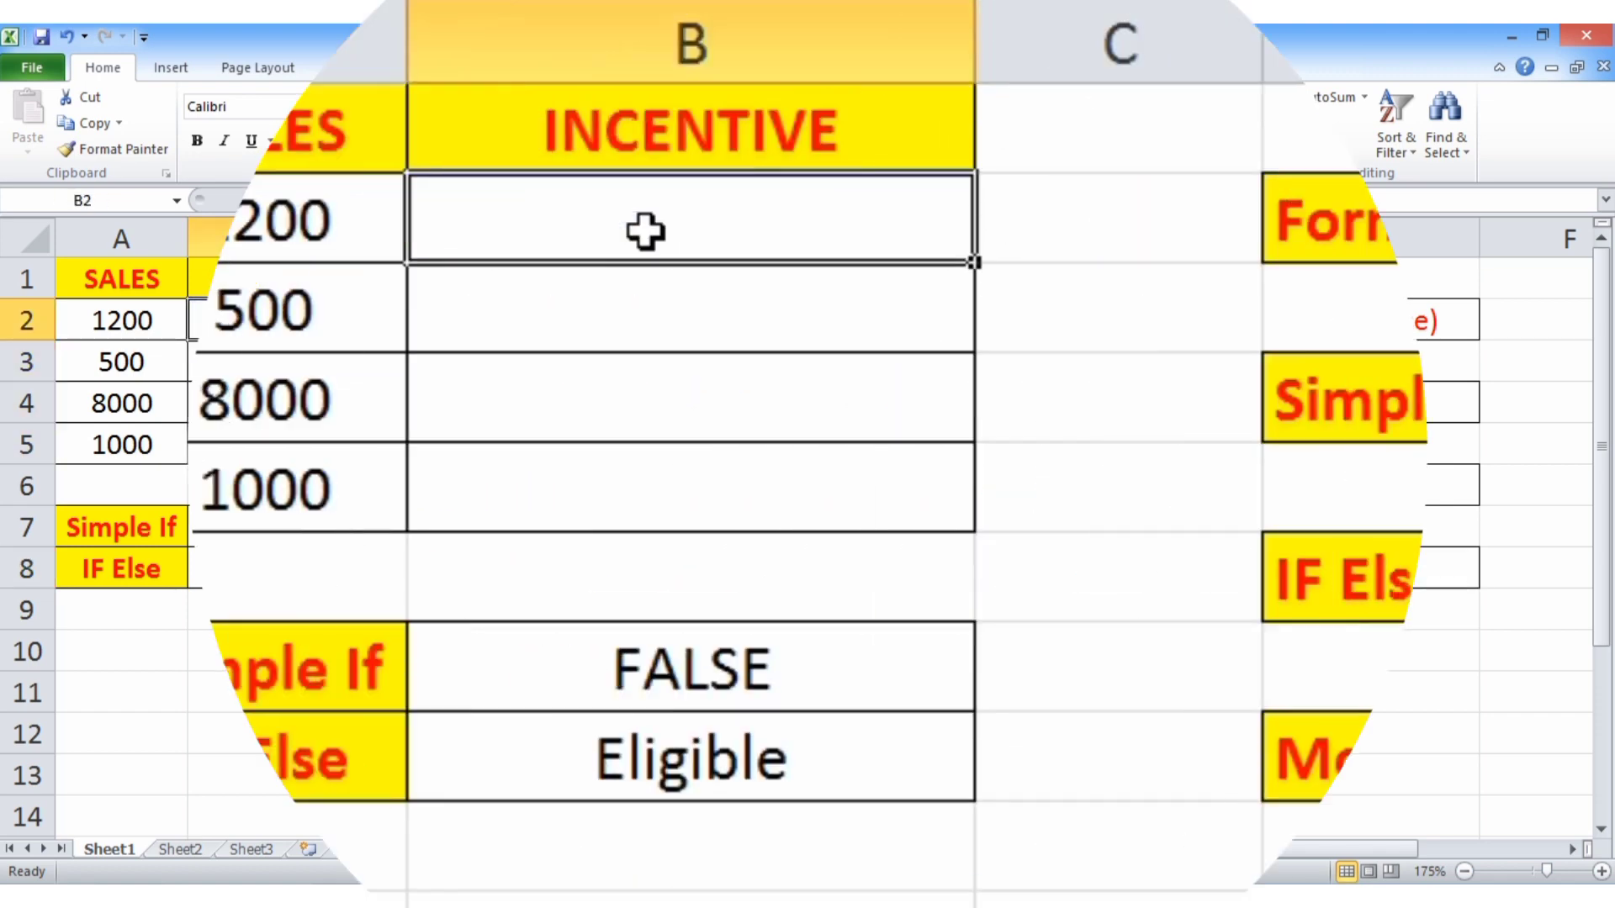
type("=if")
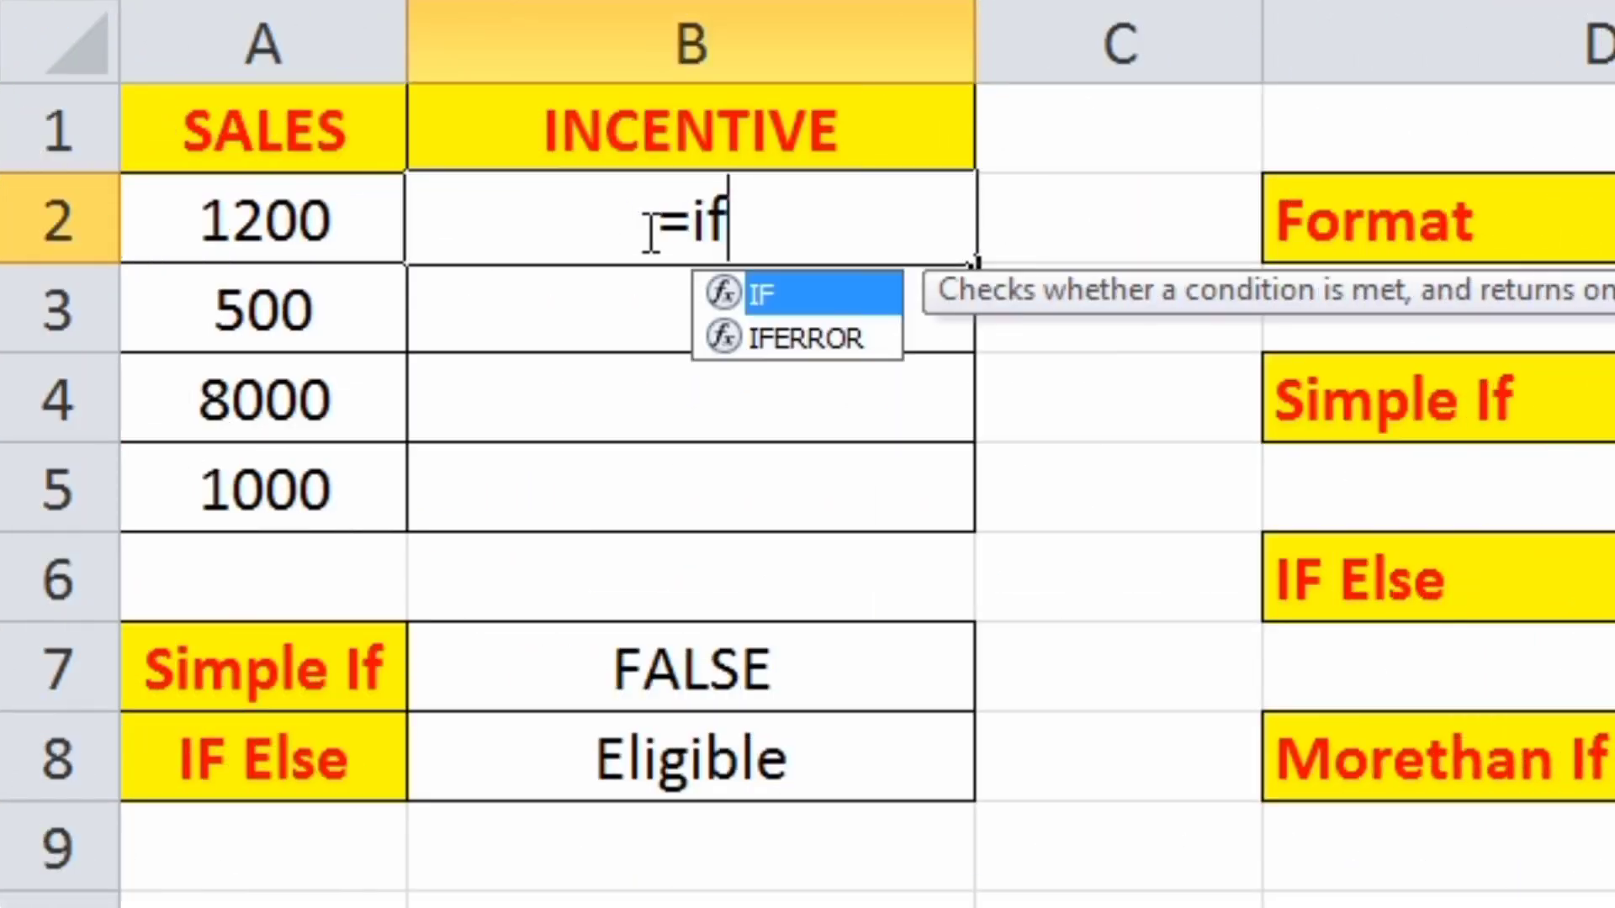
type("(")
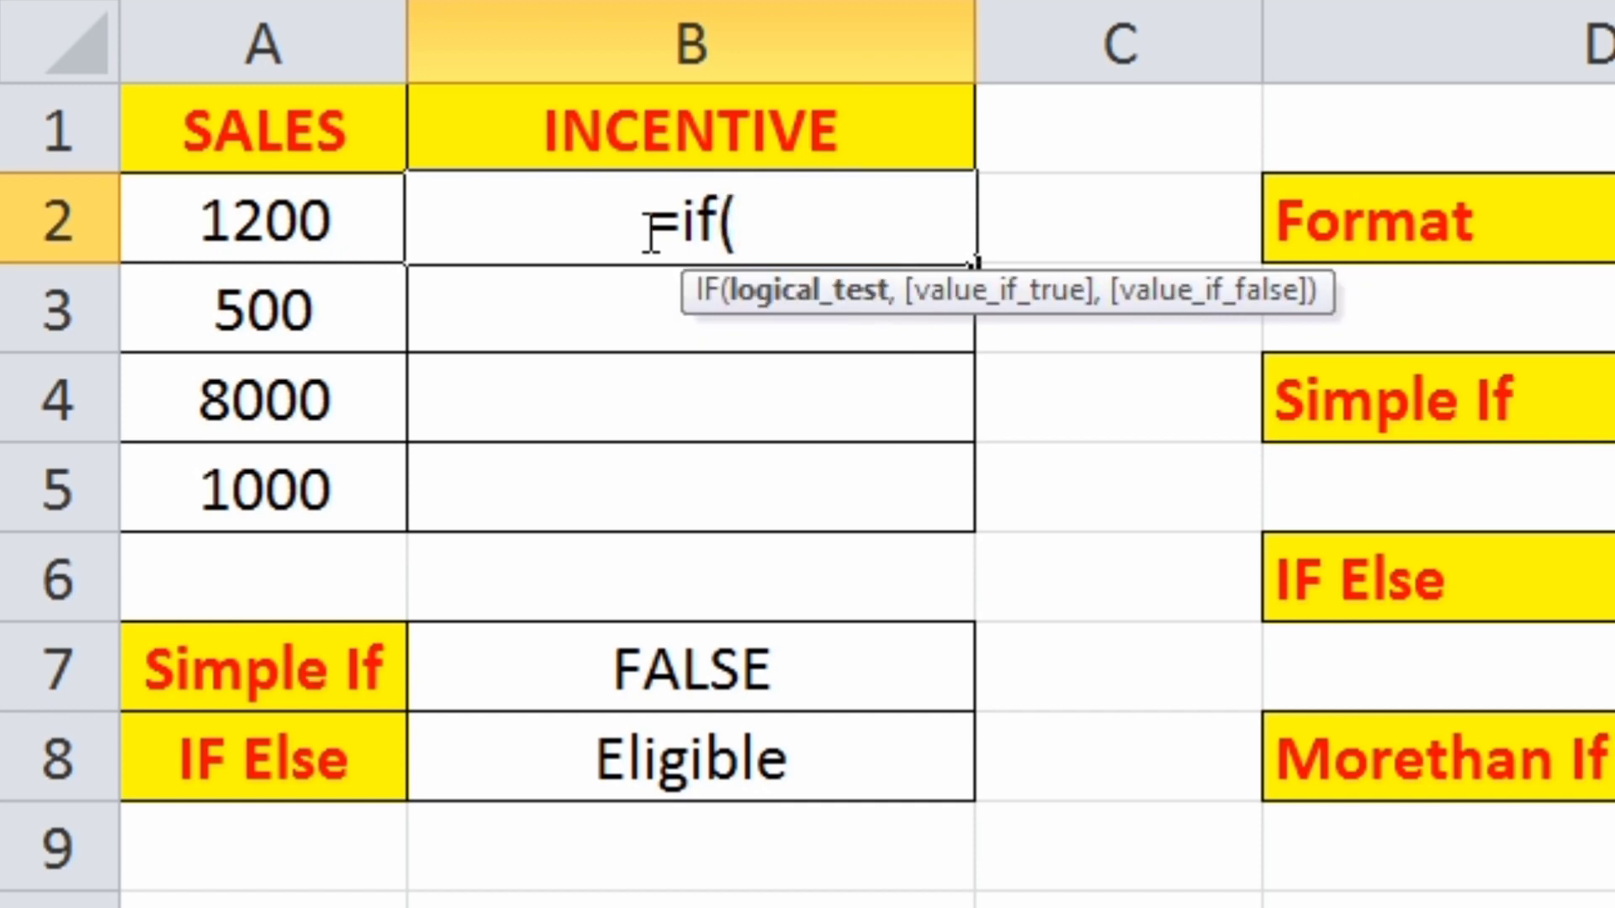
left_click(312, 238)
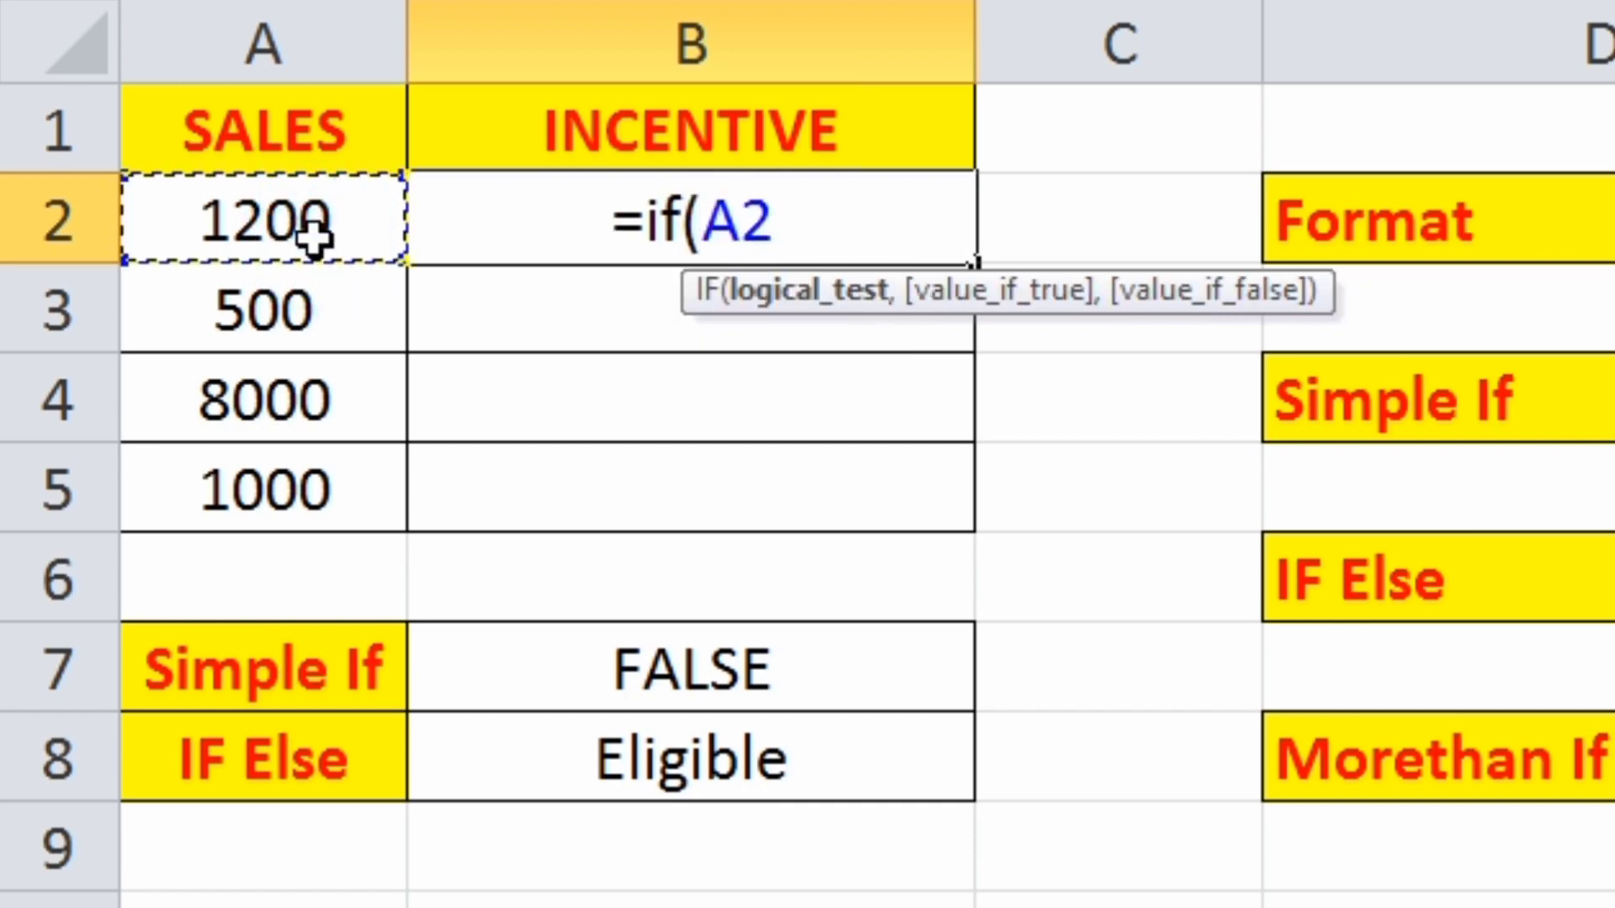
type("<")
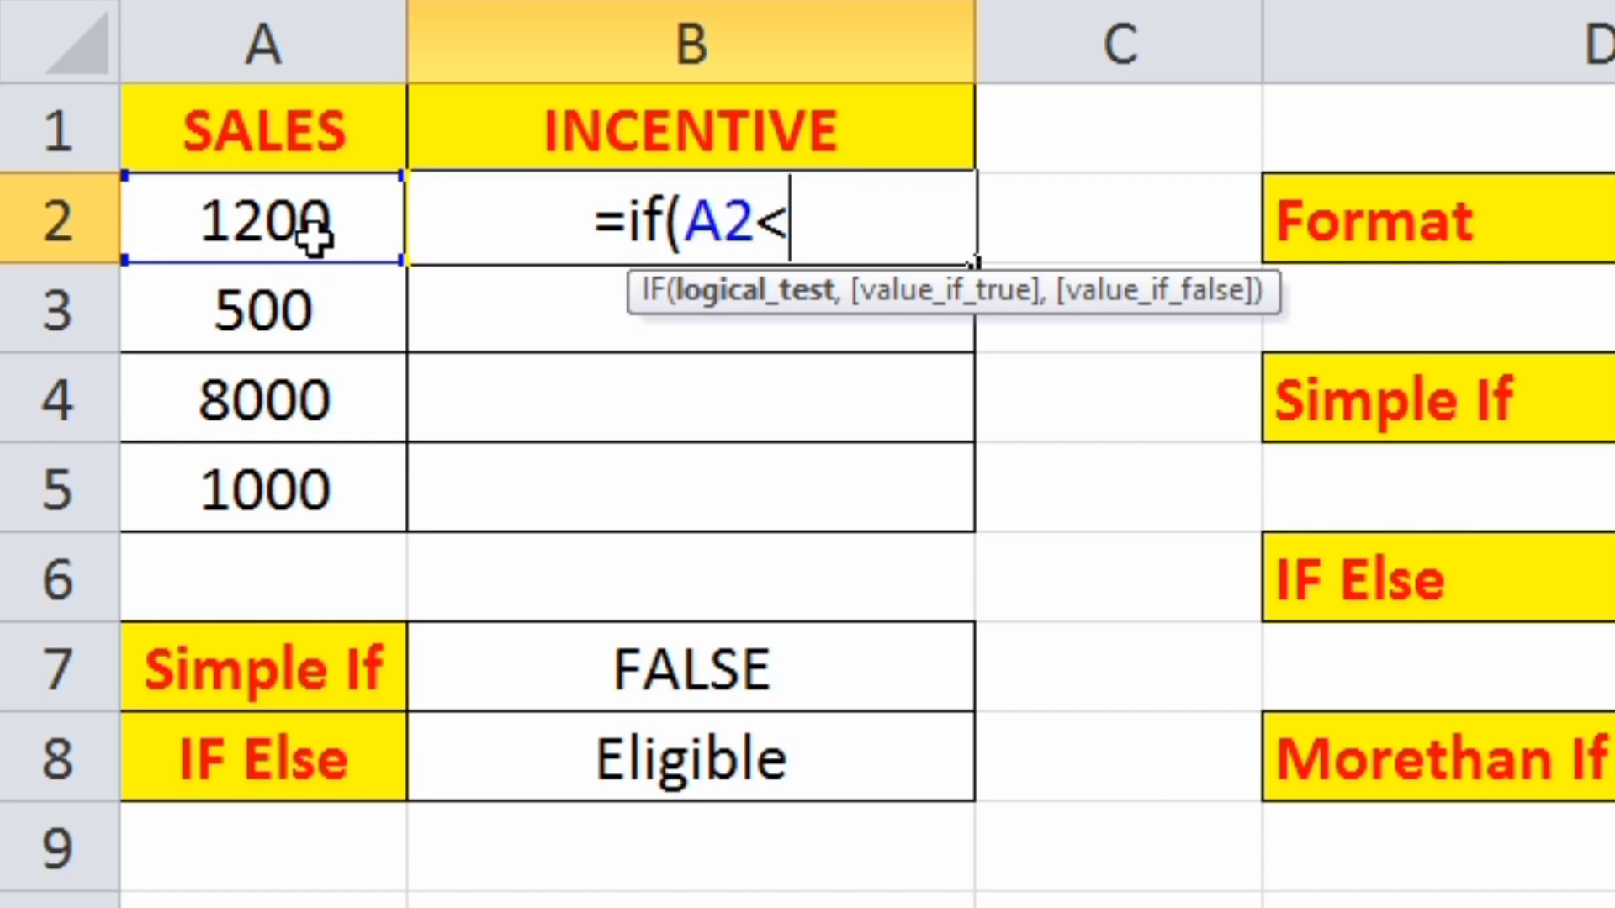
type("=1000")
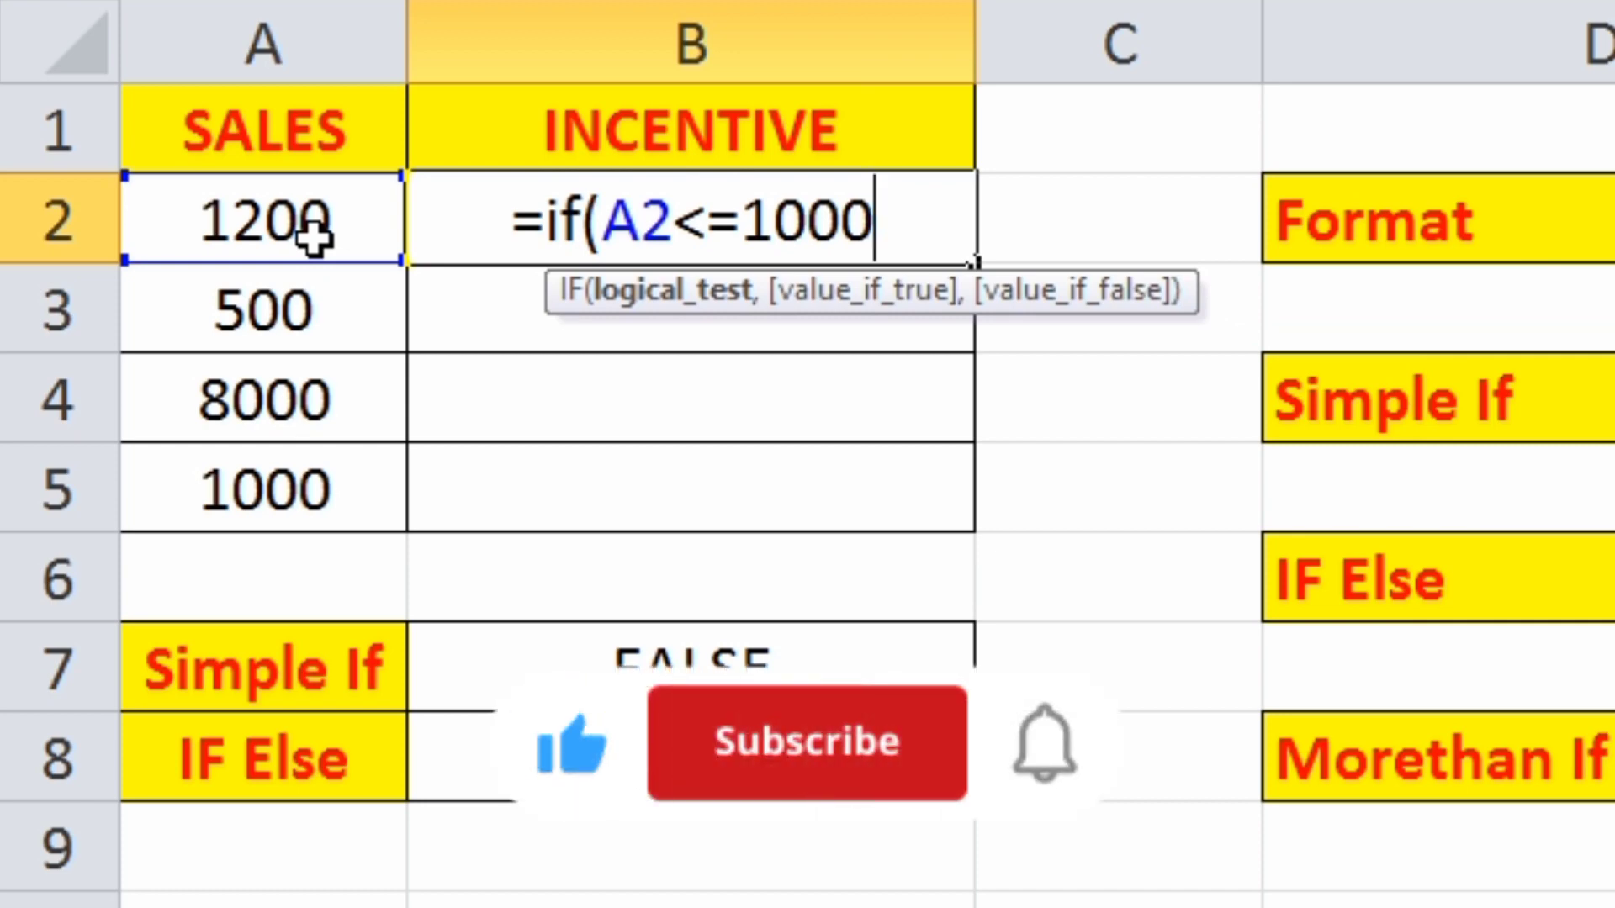
type(",")
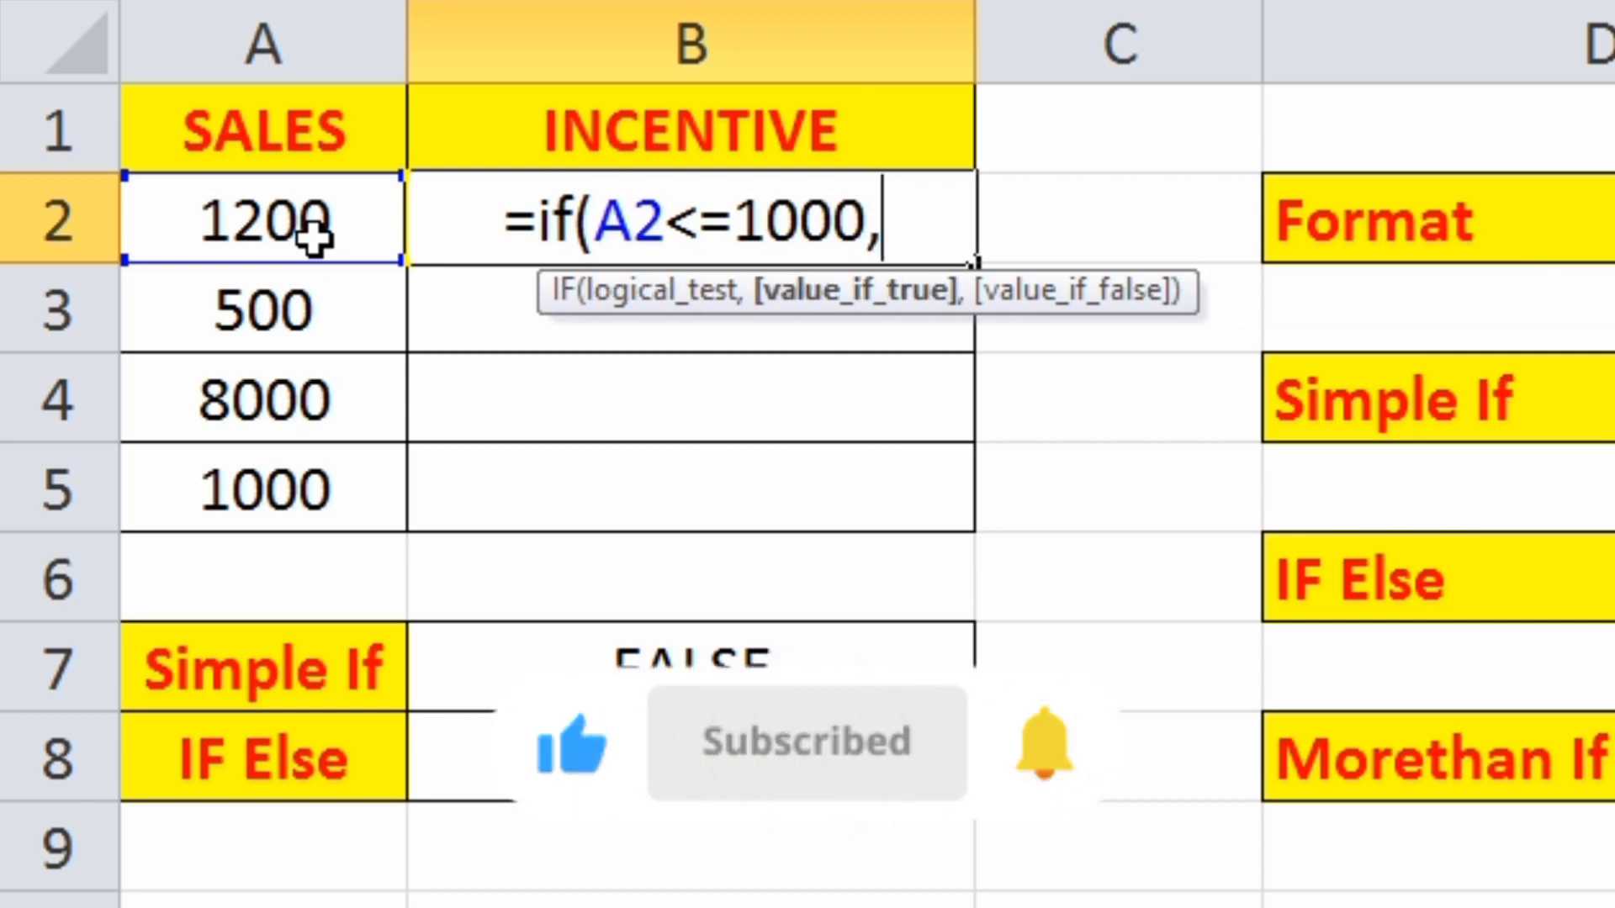
type("500")
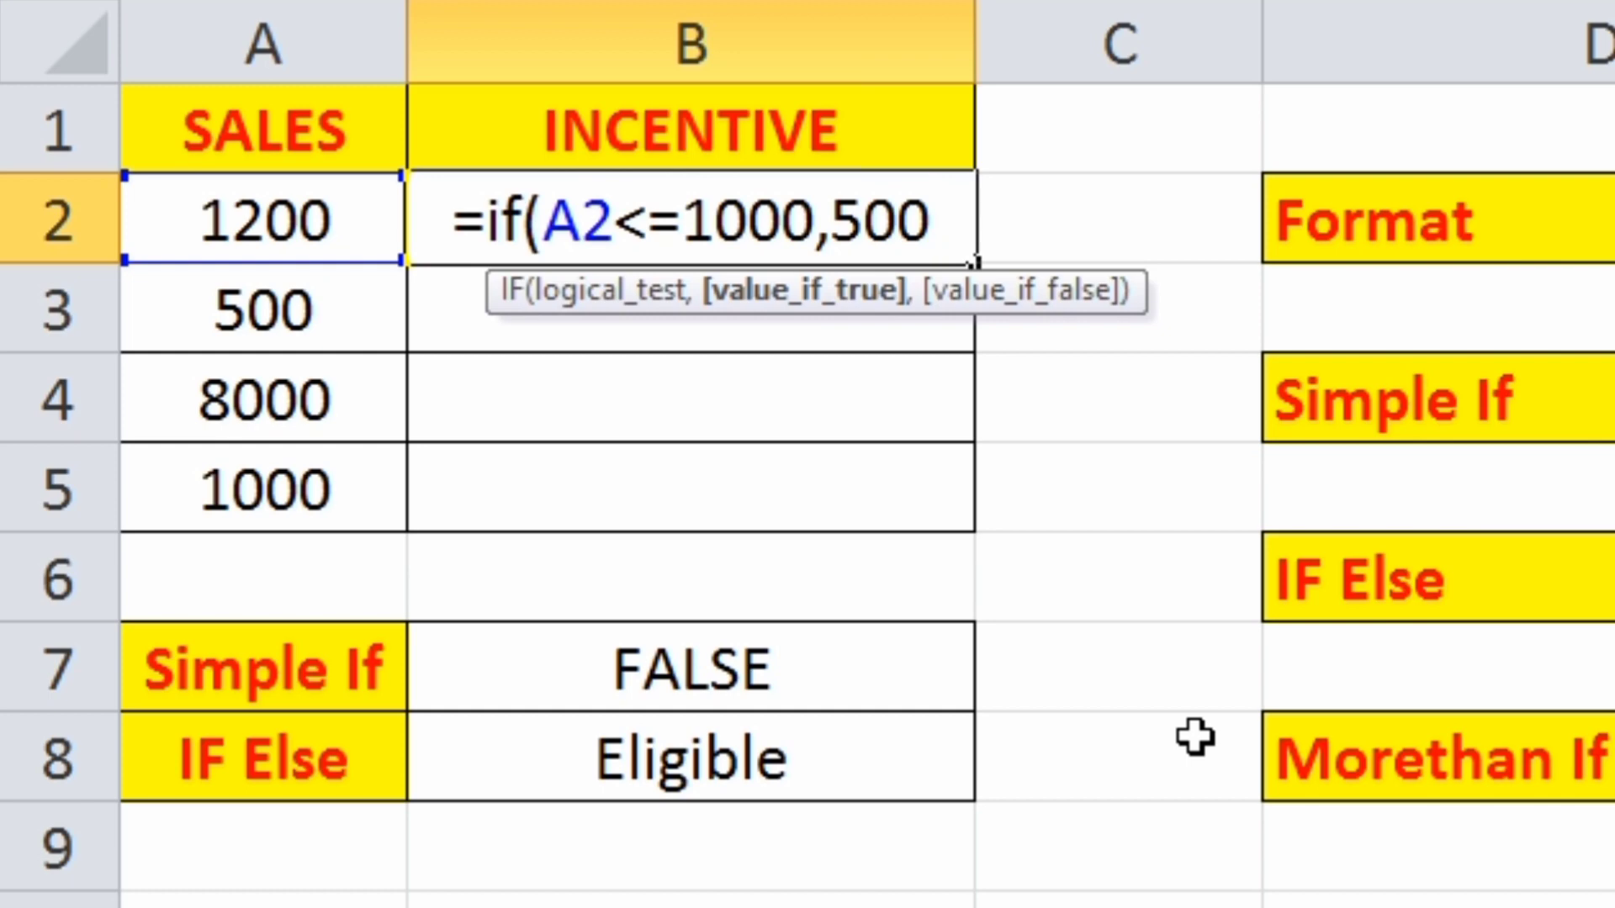
type(",")
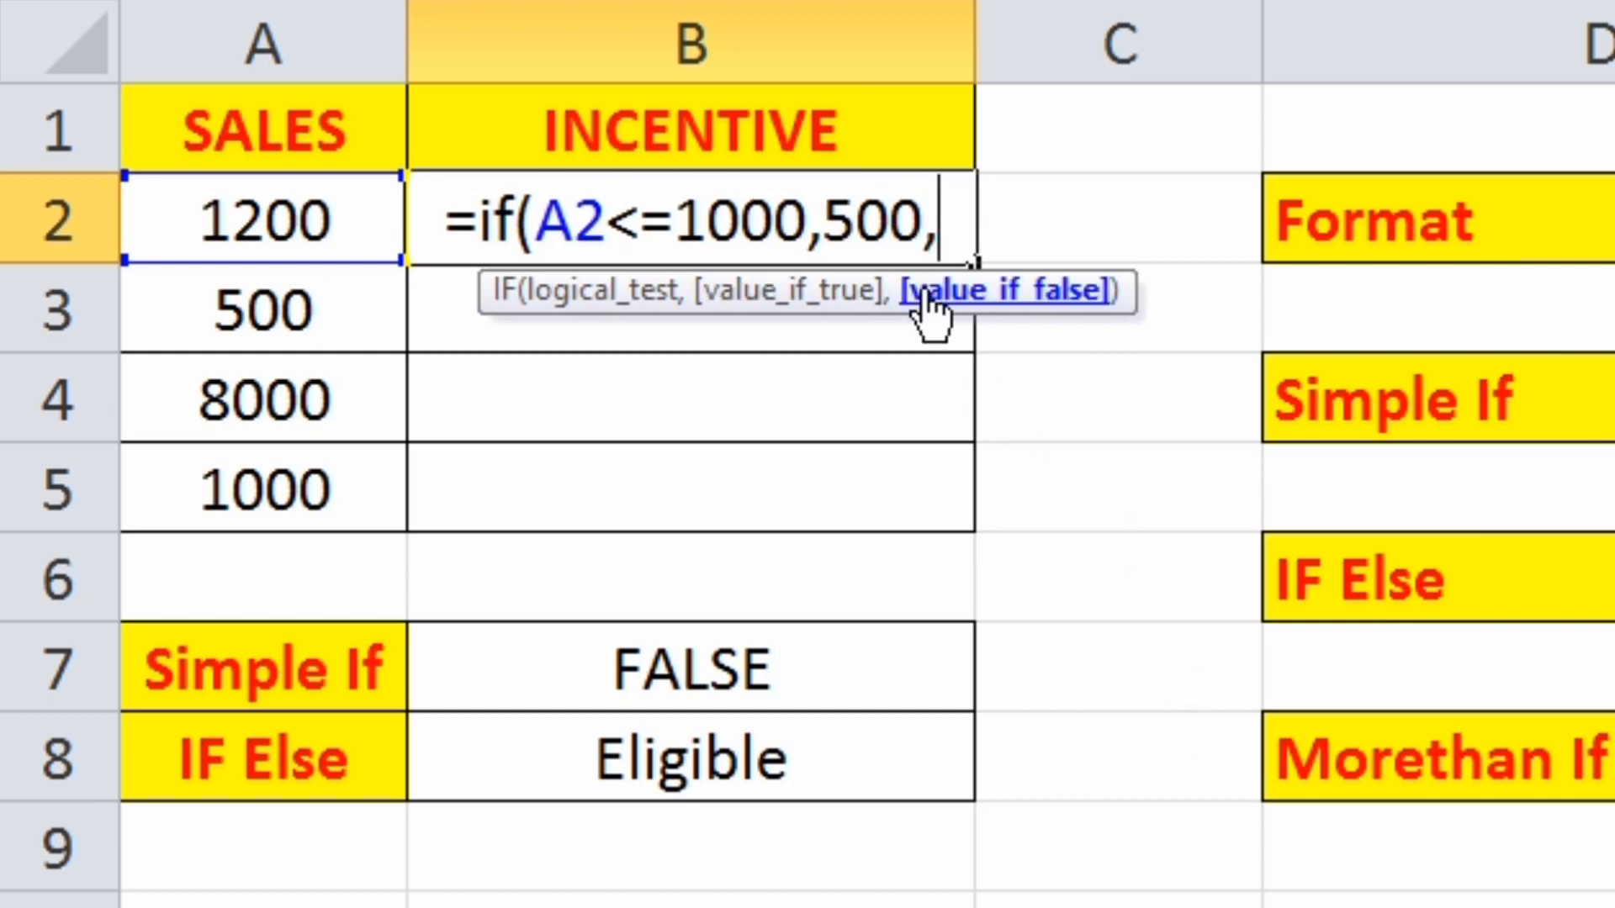
type("if")
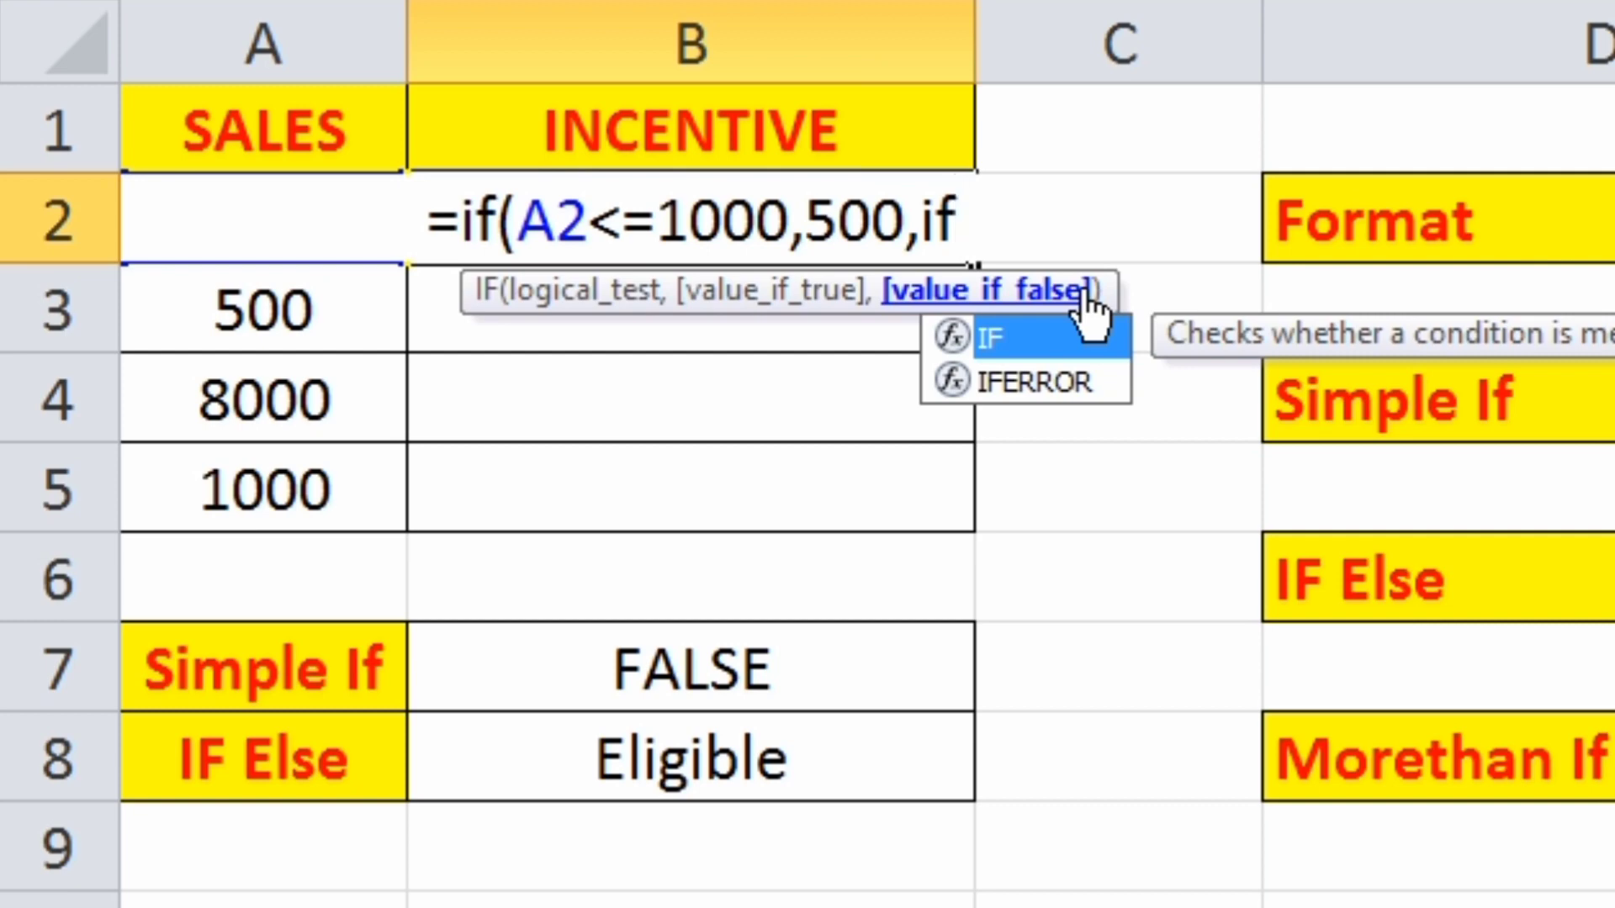
type("(")
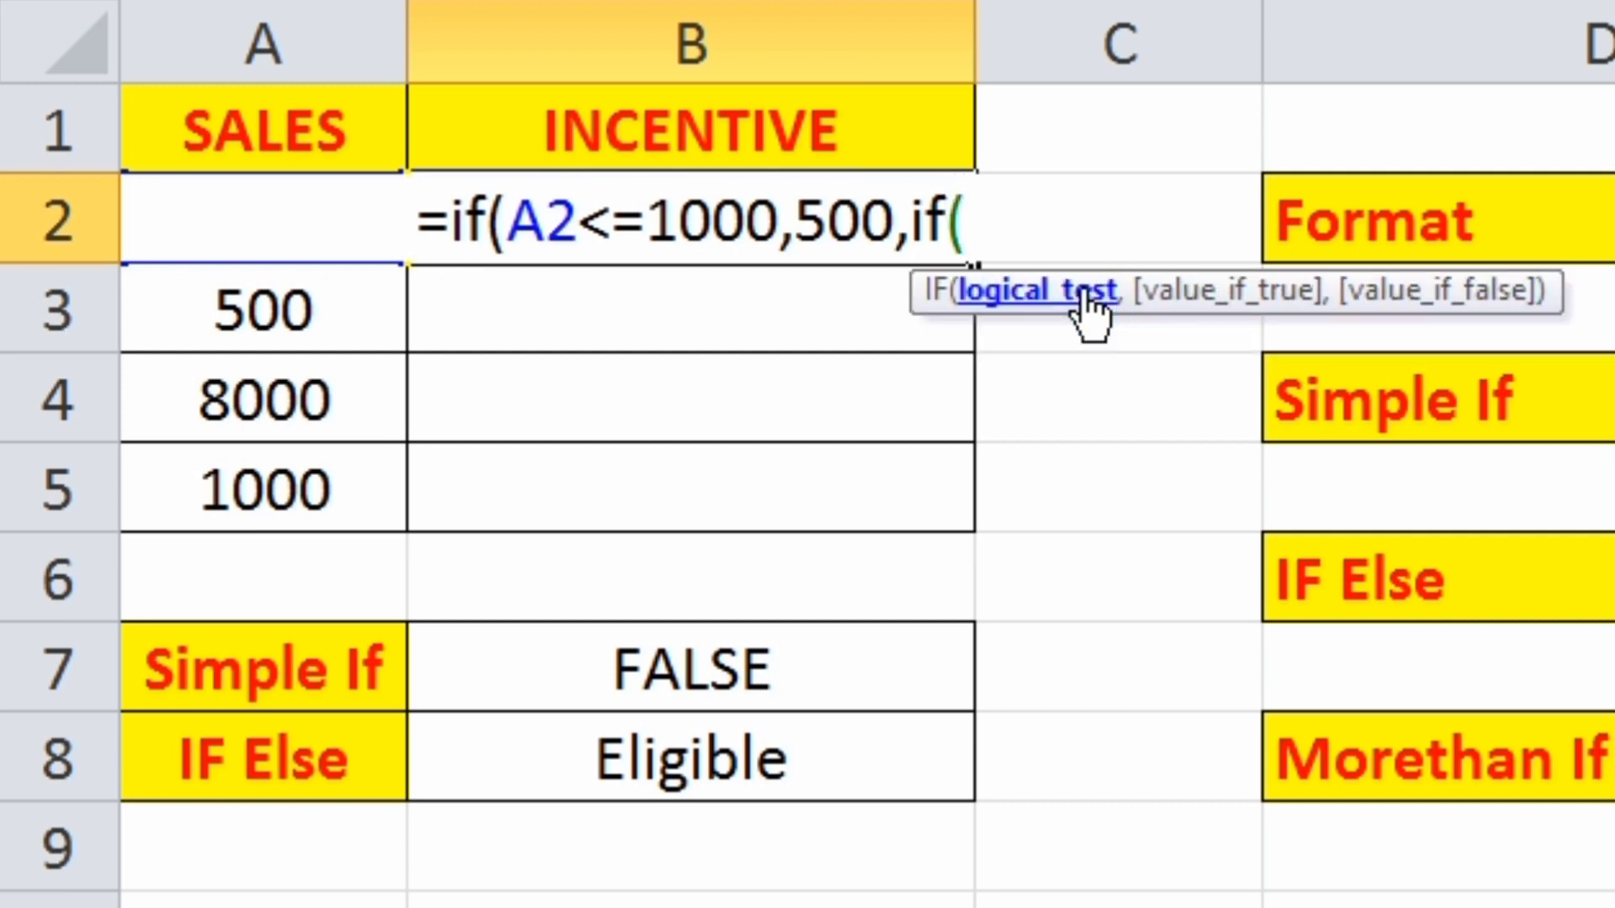
type("a2")
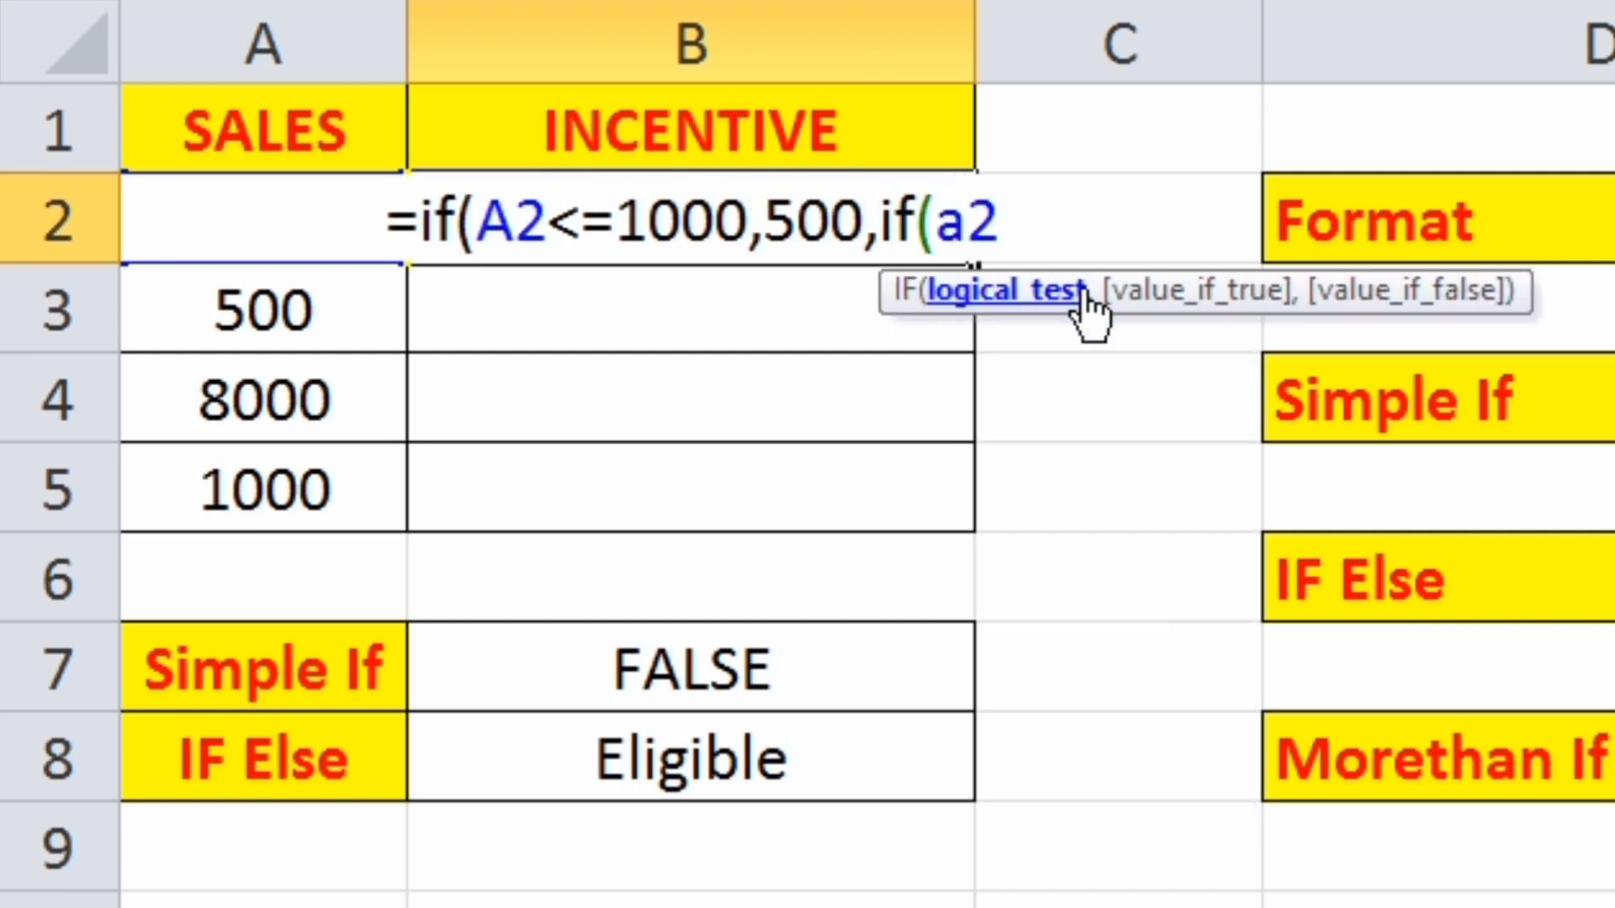
type(">=")
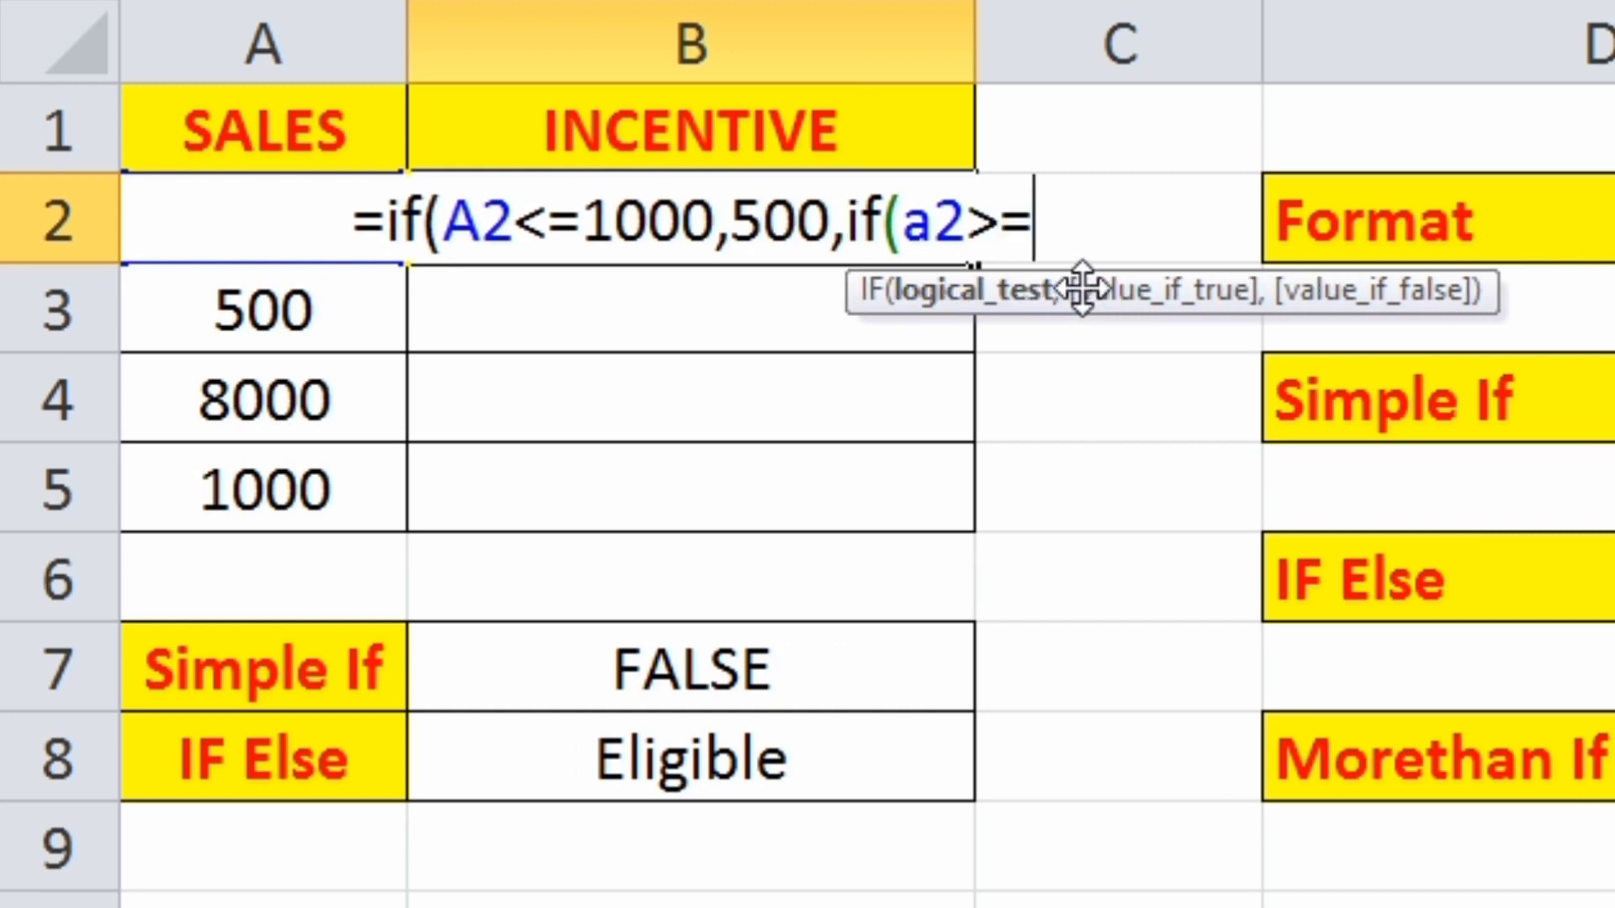
type("5000")
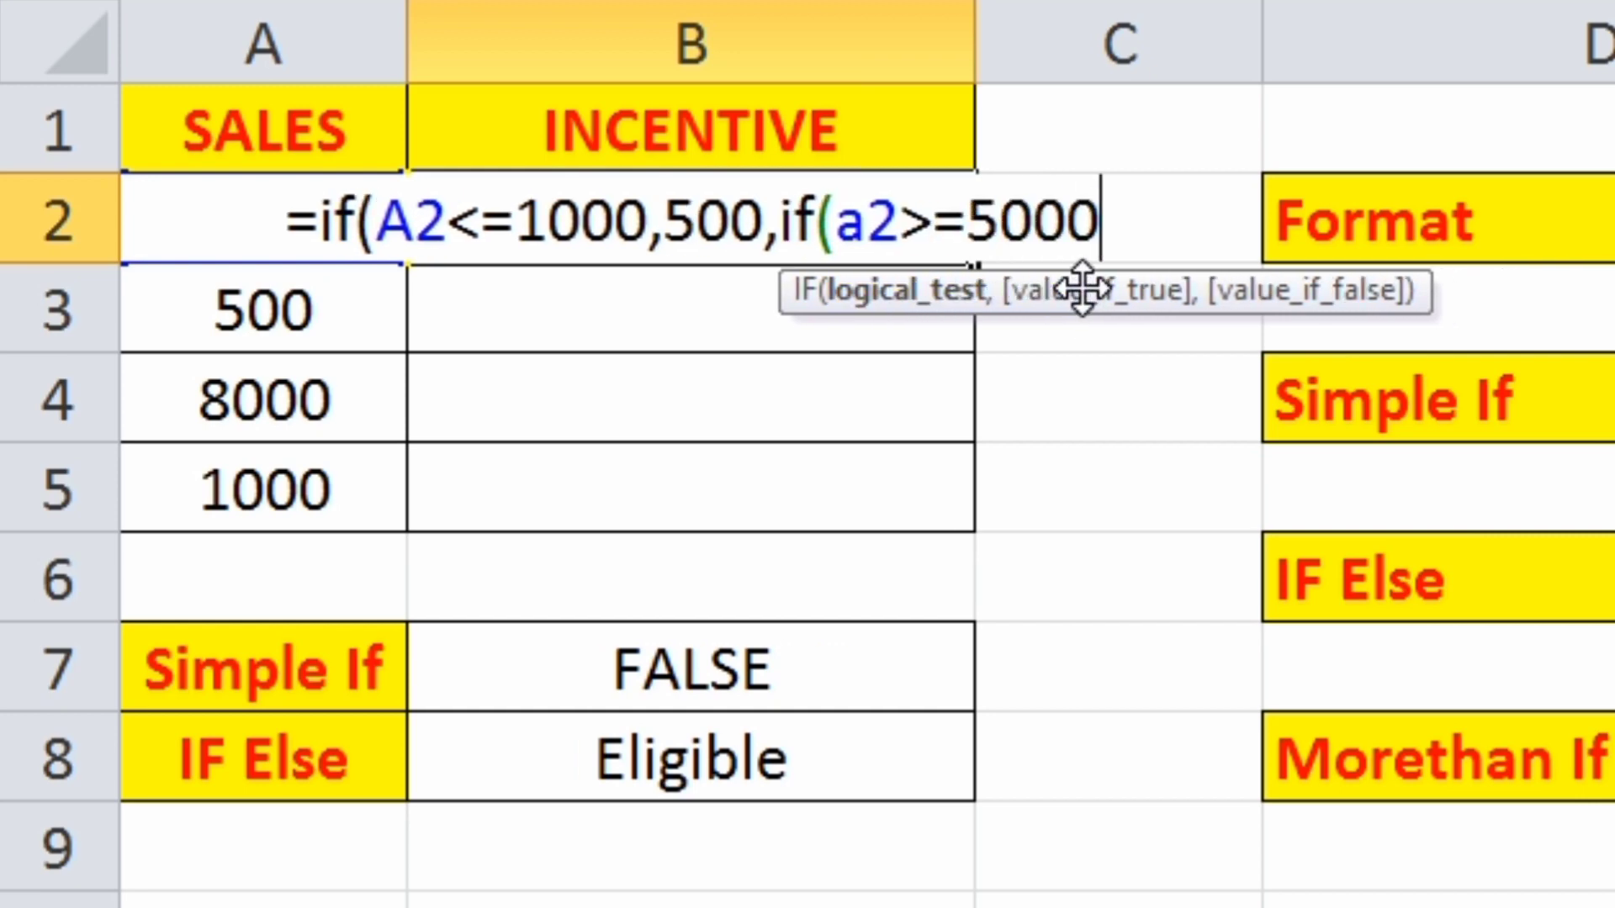
type(",")
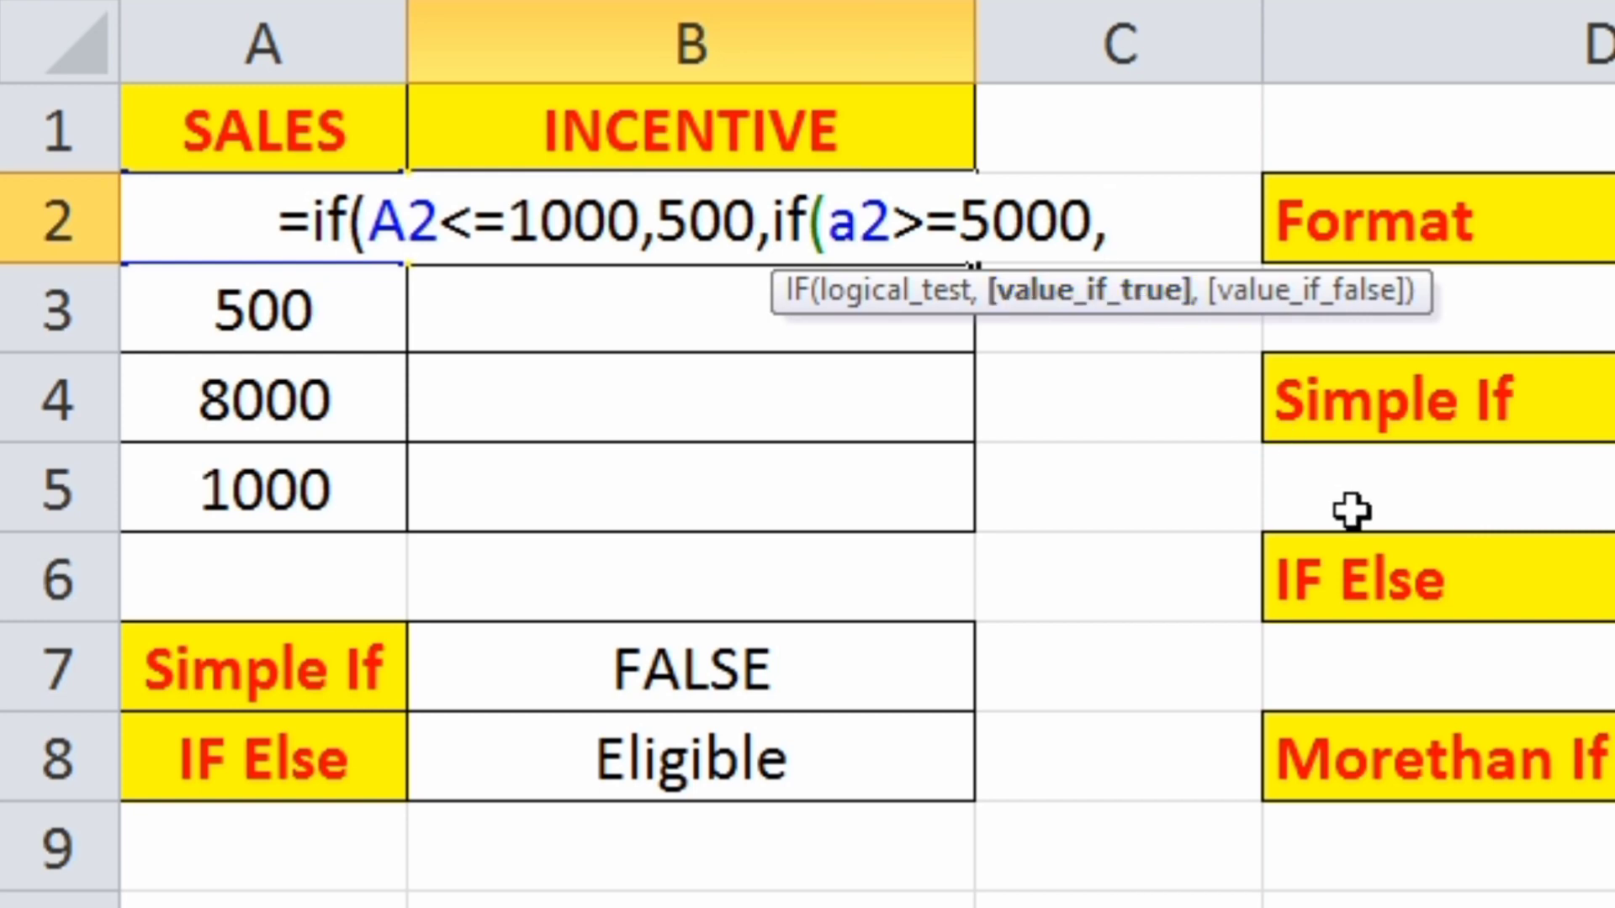
- Complete the B2 formula with a nested IF as the value if false, giving =IF(A2<=1000,500,IF(A2>=5000,1000))
type("1000")
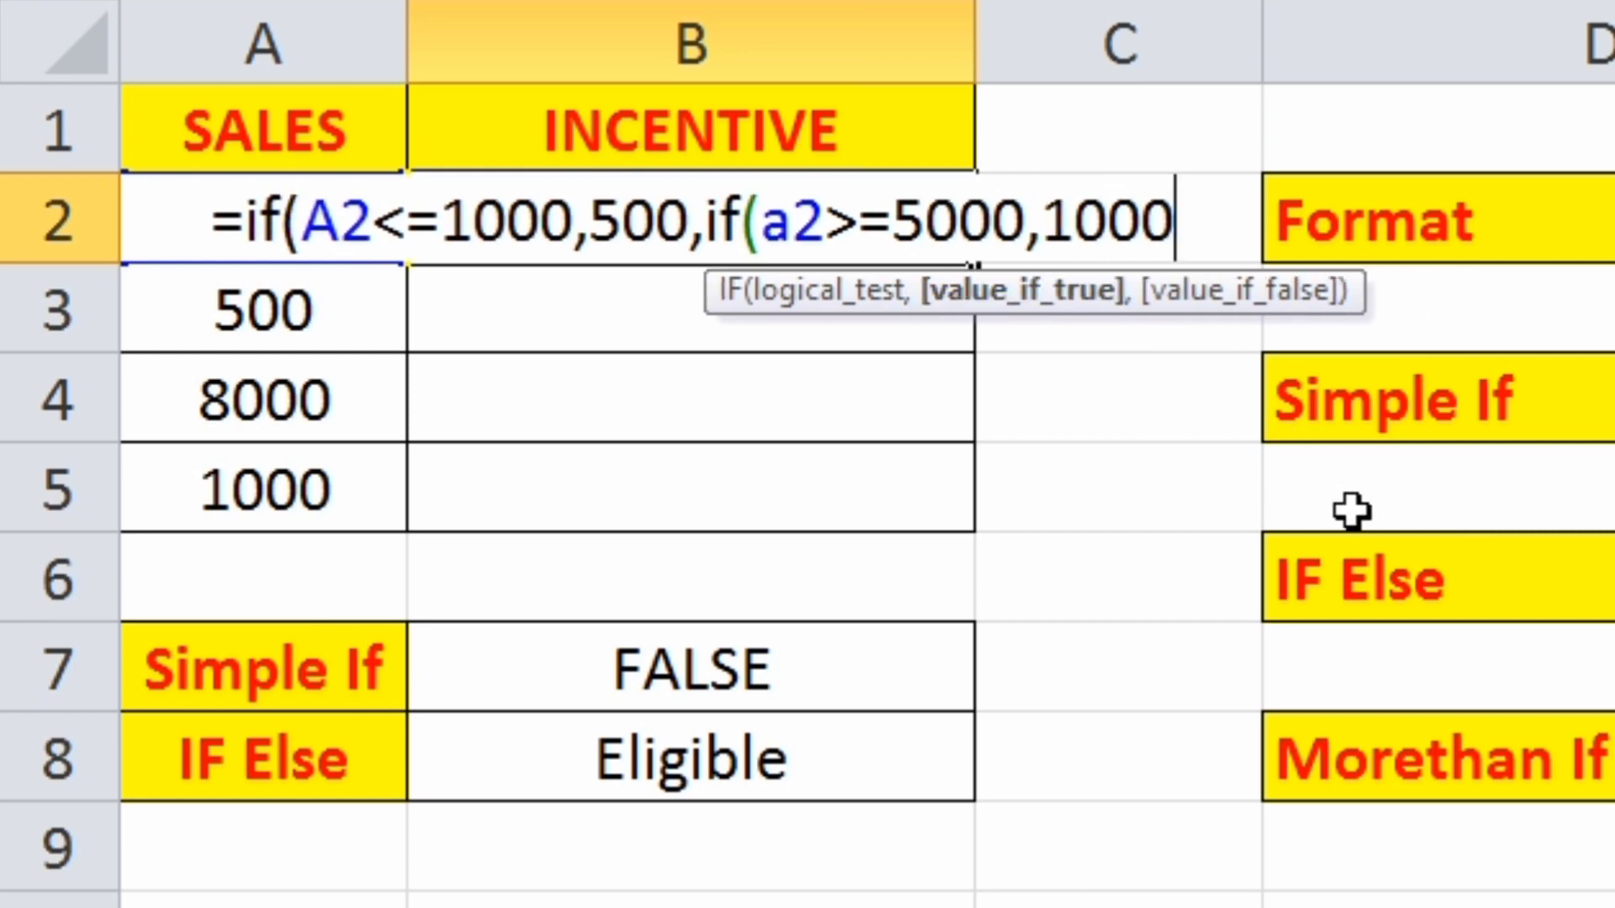
type(",")
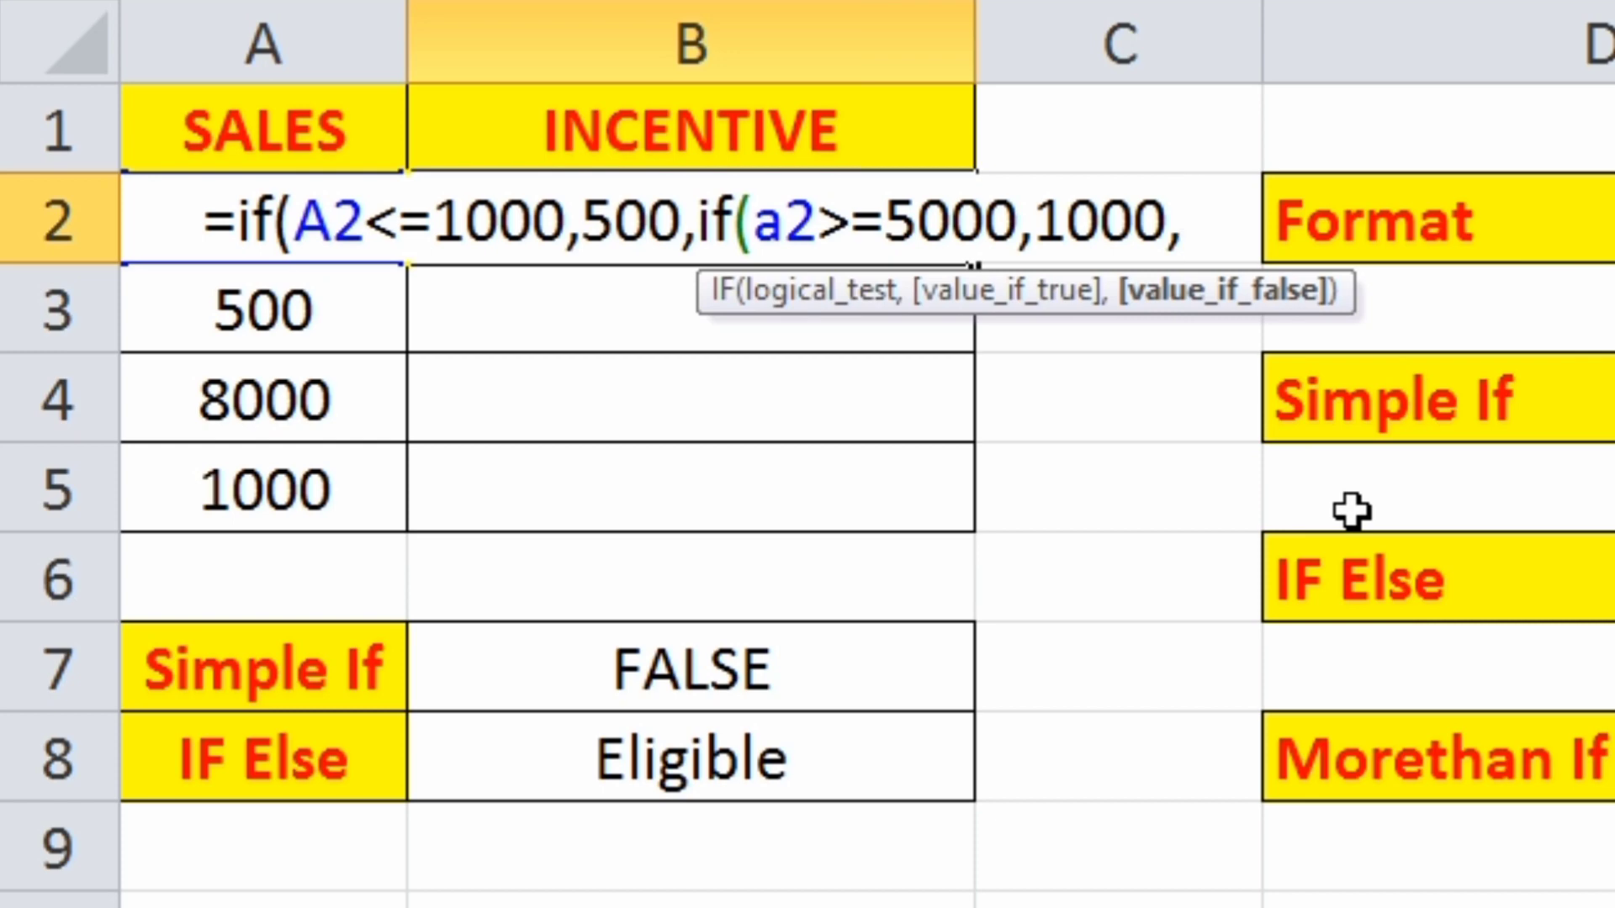
key("BackSpace")
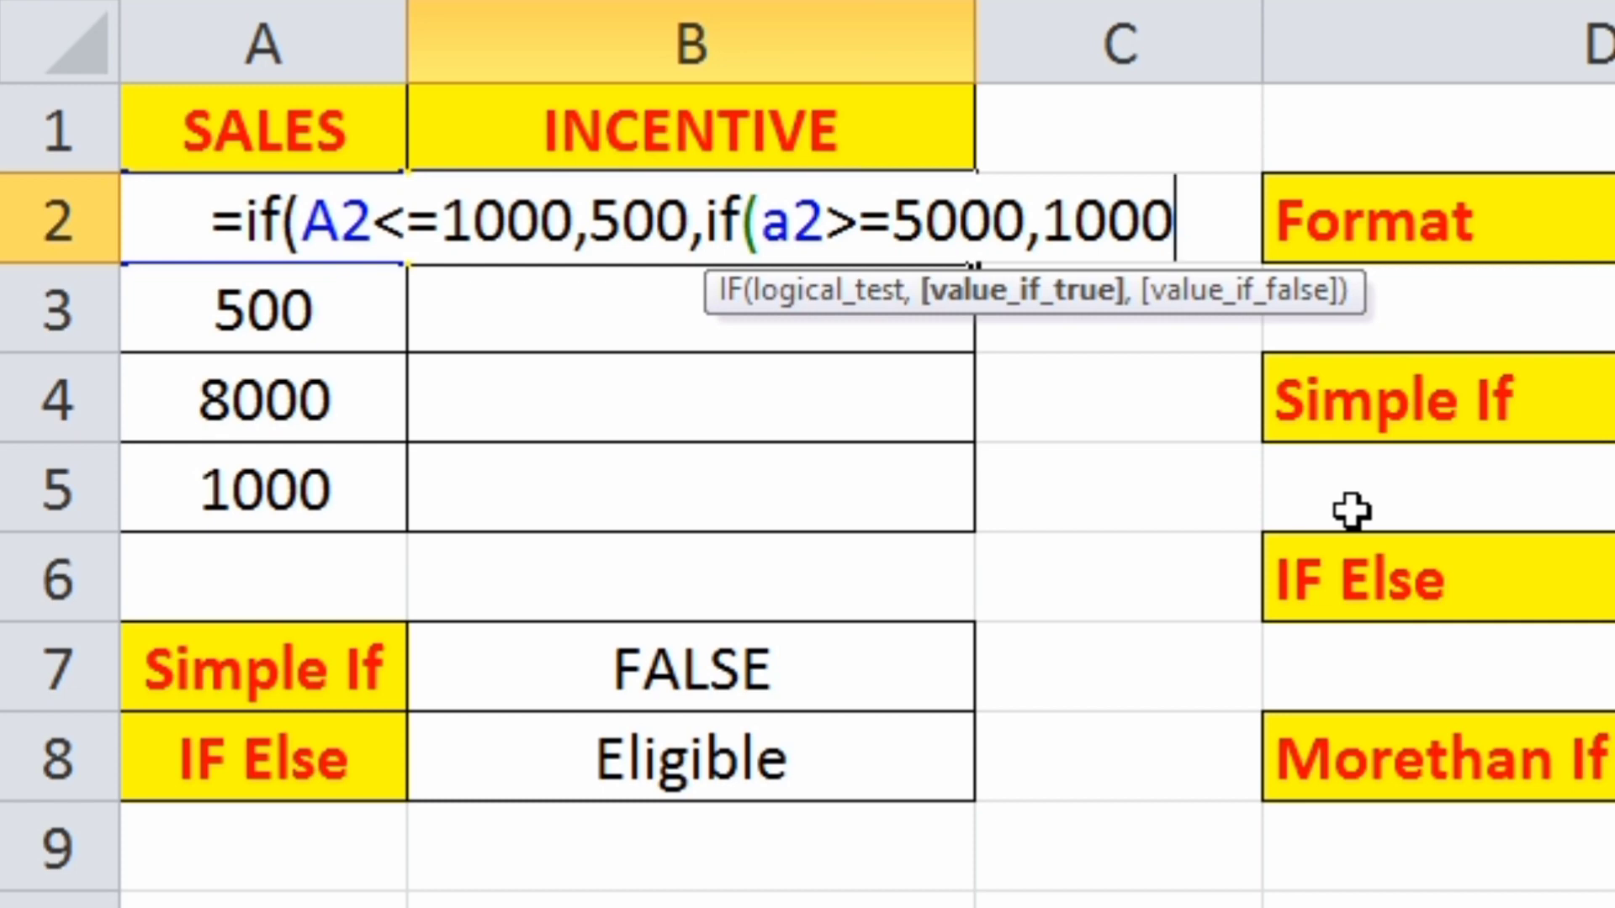
type(")")
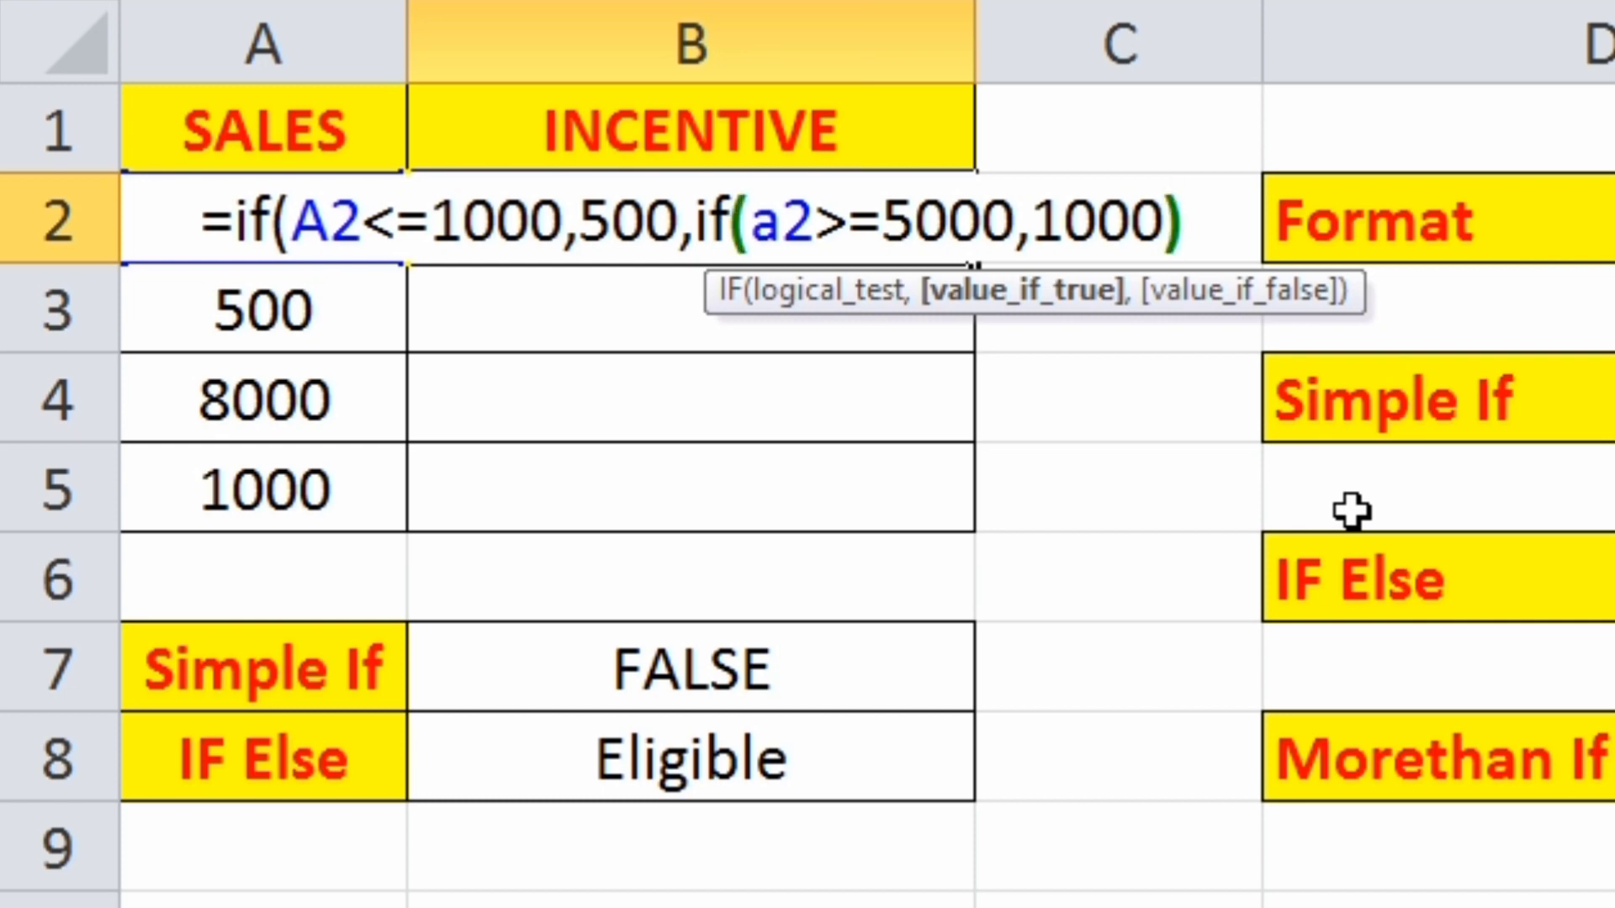
type(")")
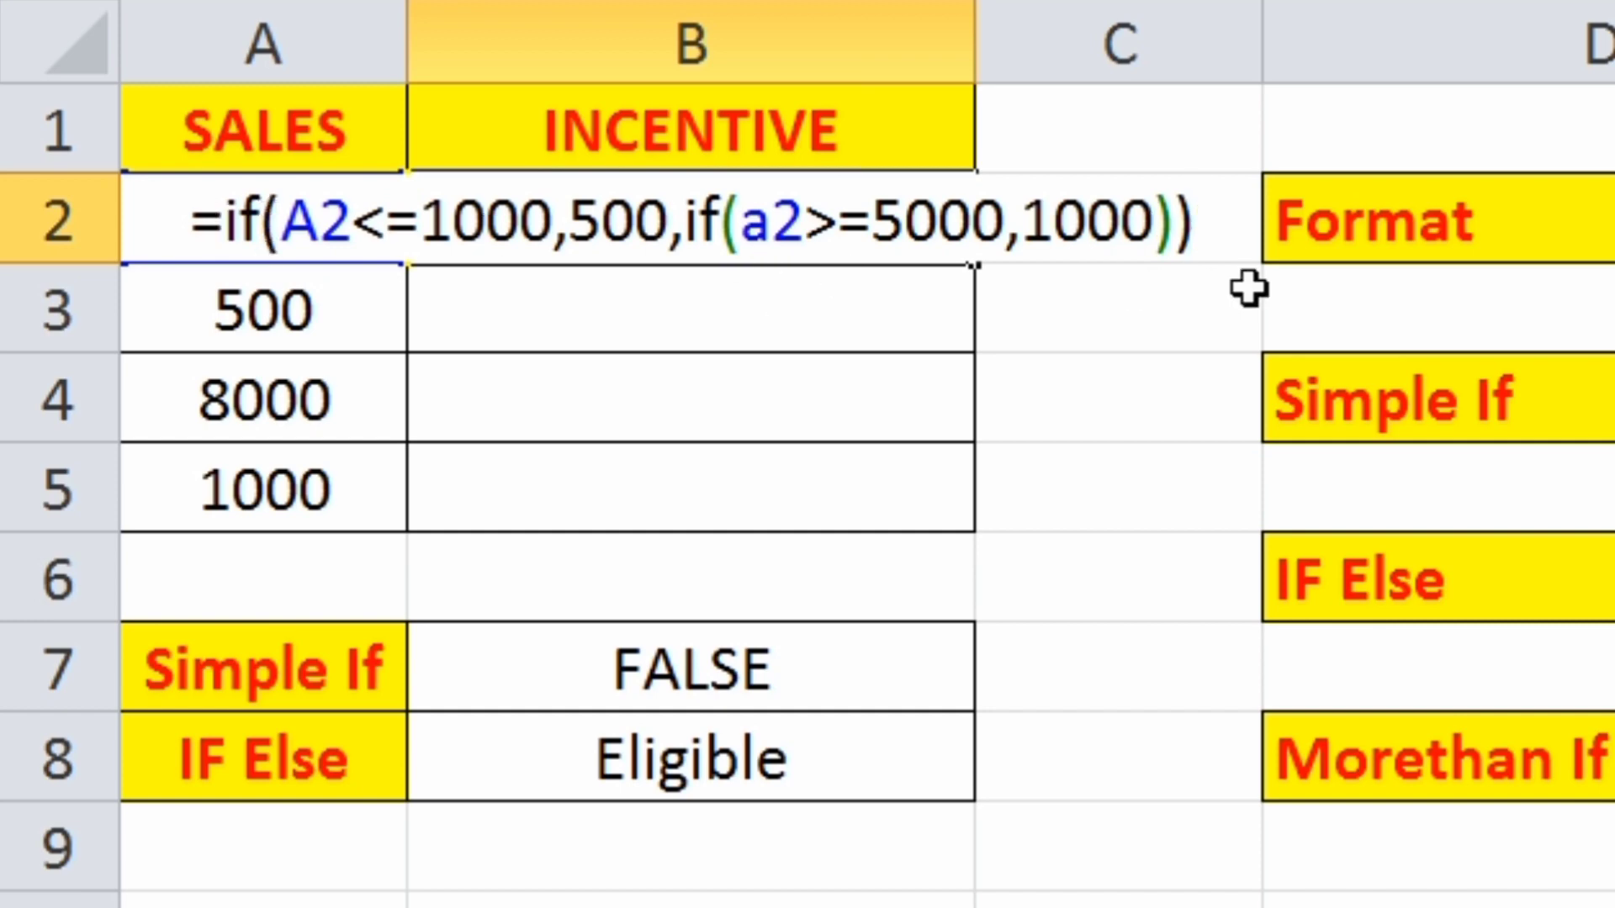
key("Return")
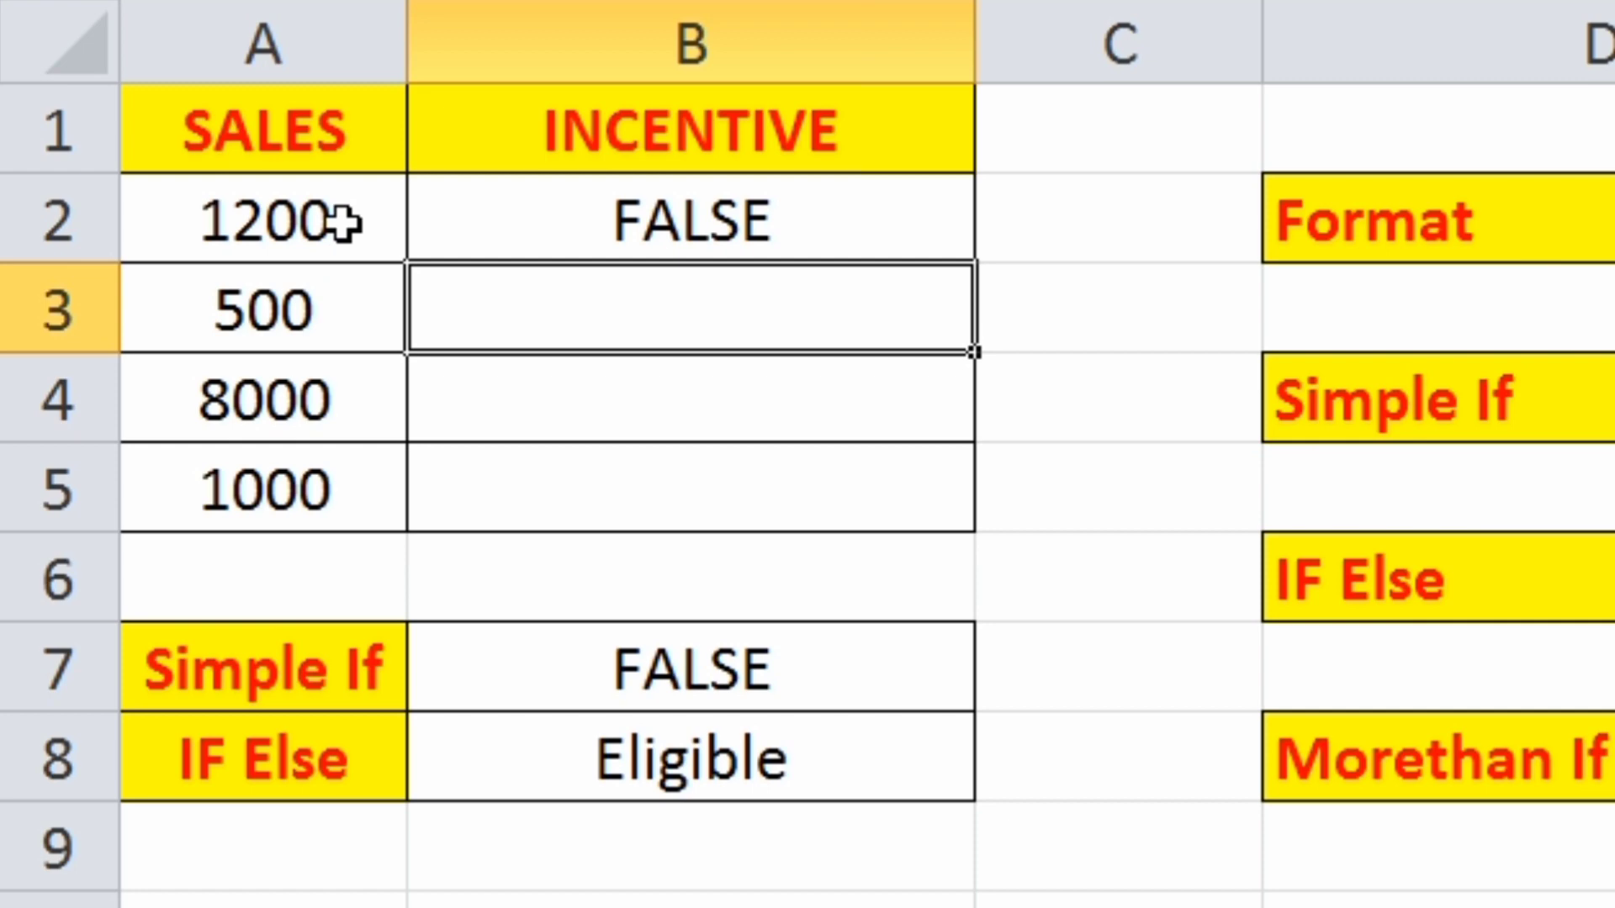
- Add 0 as the value if false of the nested IF in cell B2's incentive formula
double_click(669, 225)
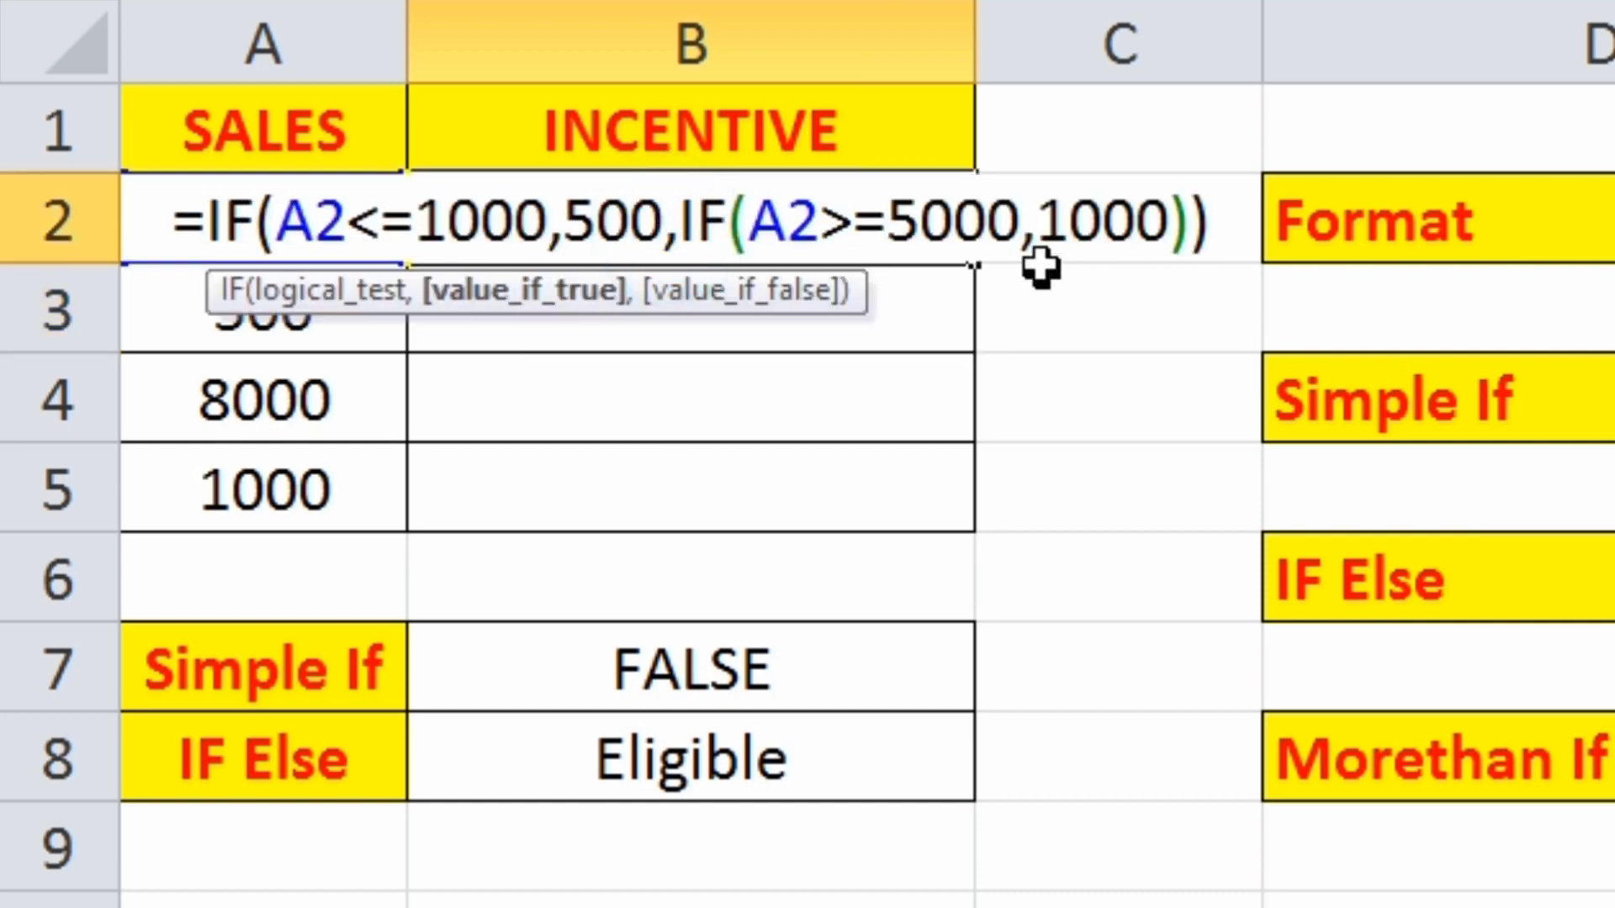
left_click(1162, 221)
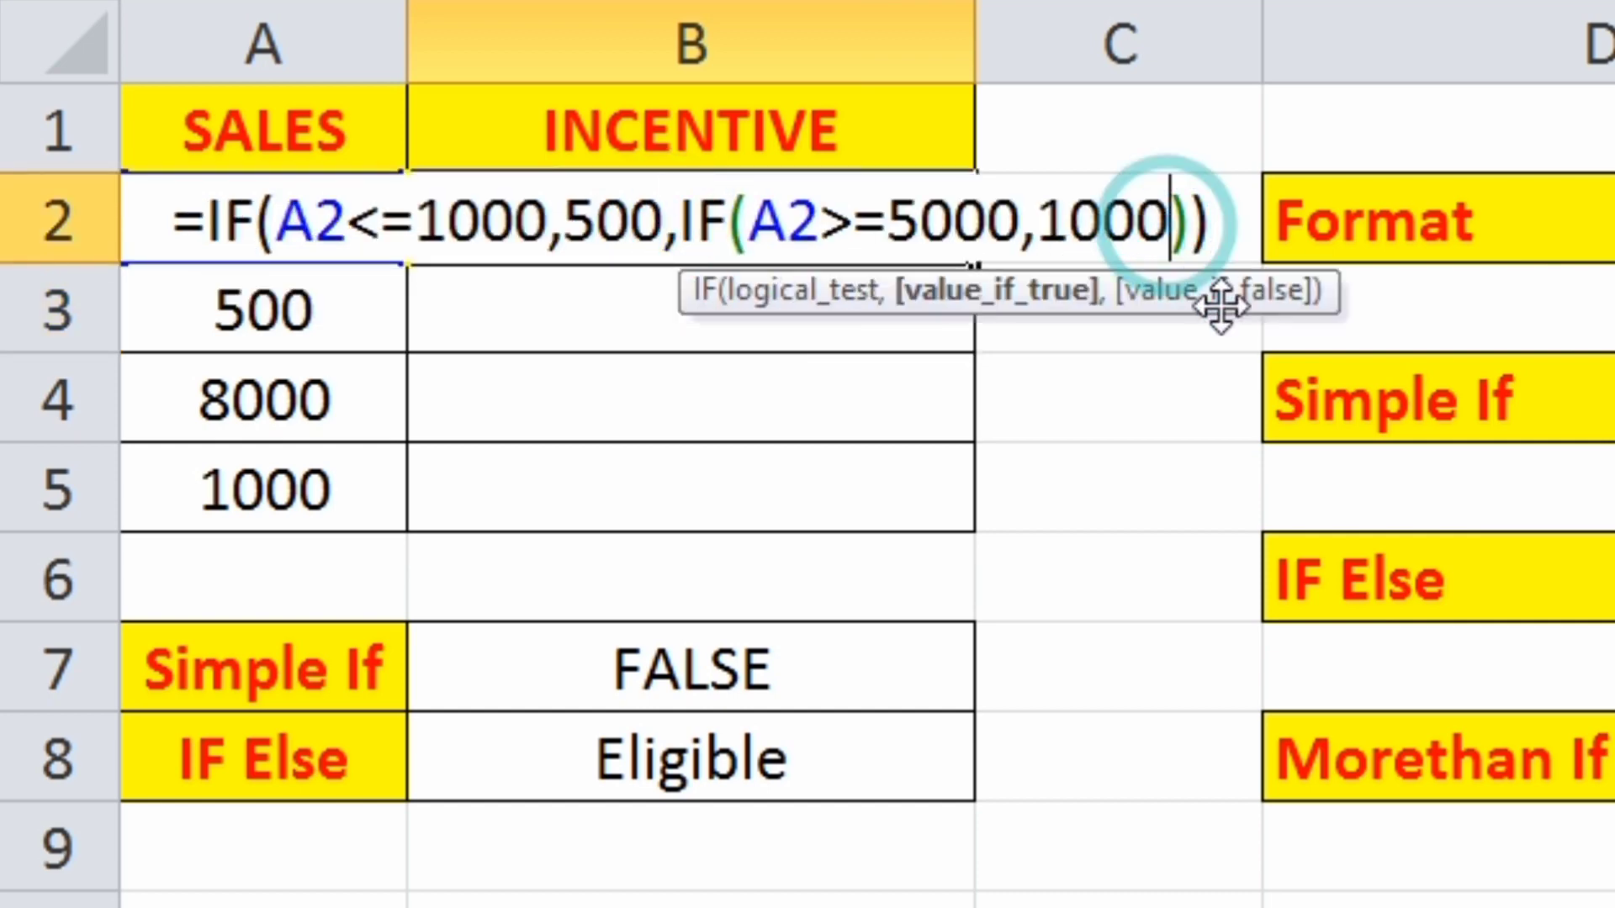
type(",")
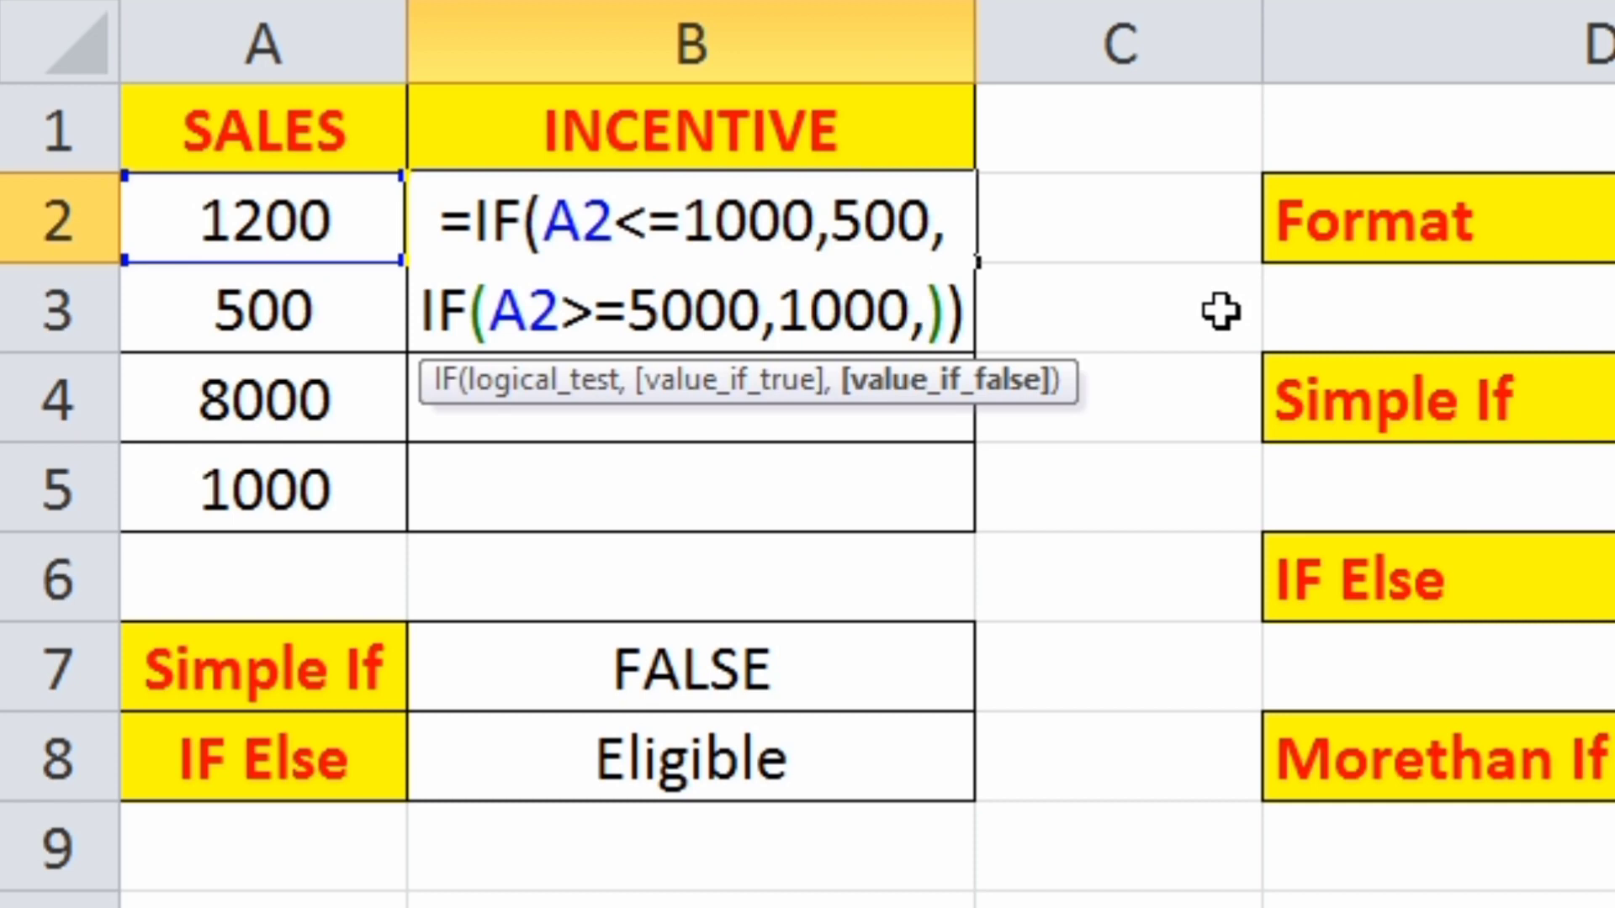
type("0")
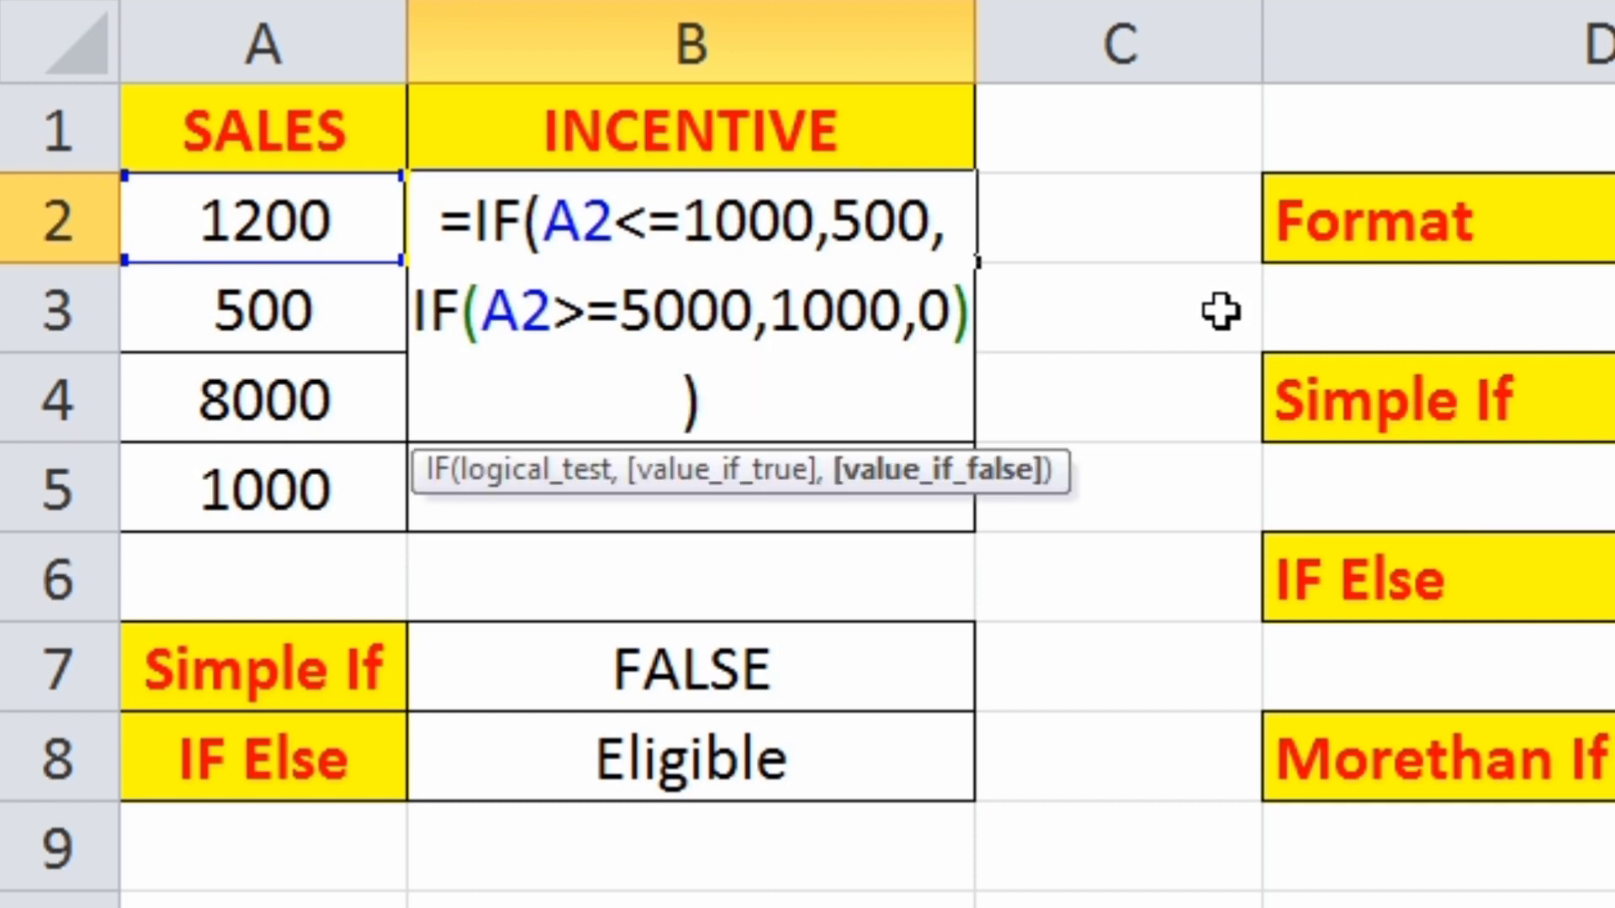
key("Return")
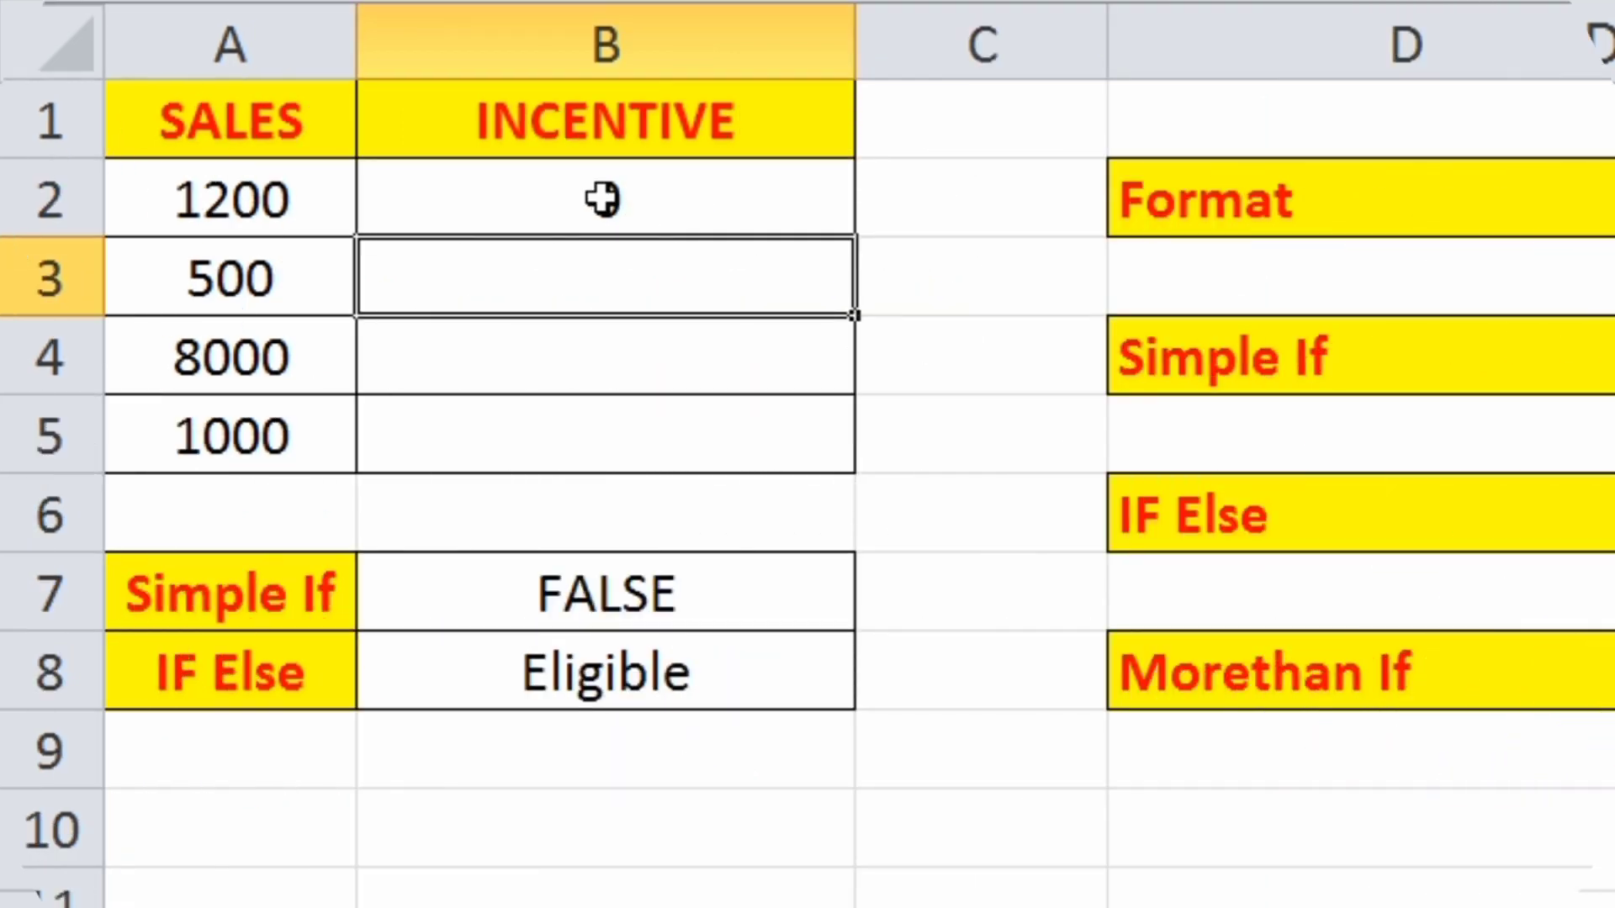
left_click(688, 223)
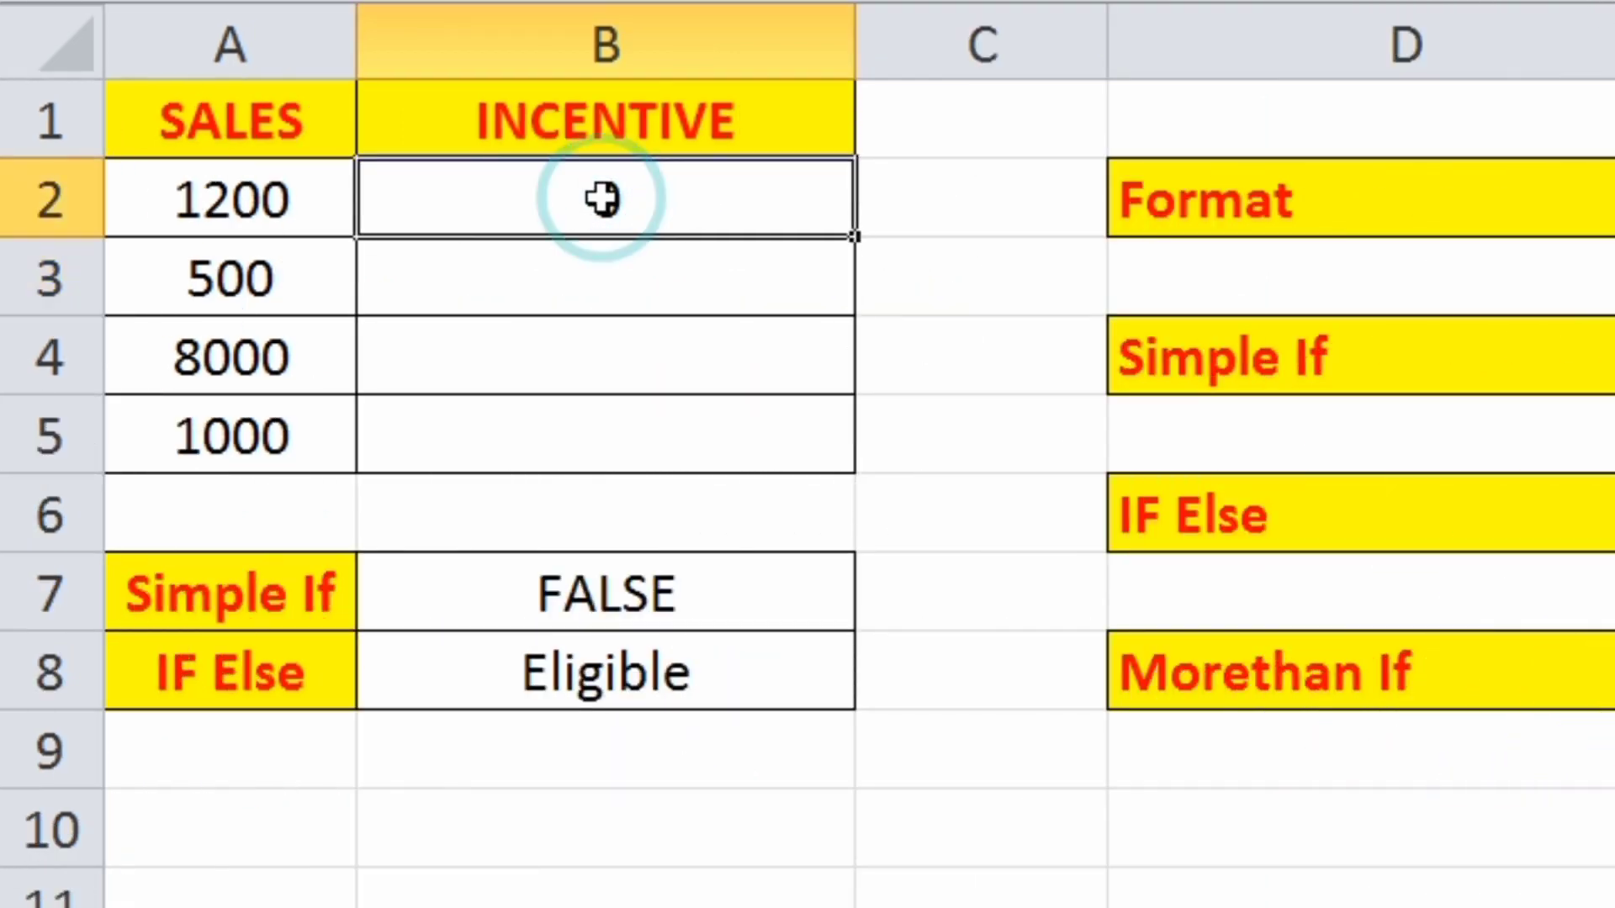
- Set the sales value in cell A2 to 6000 and check the incentive in B2
left_click(145, 202)
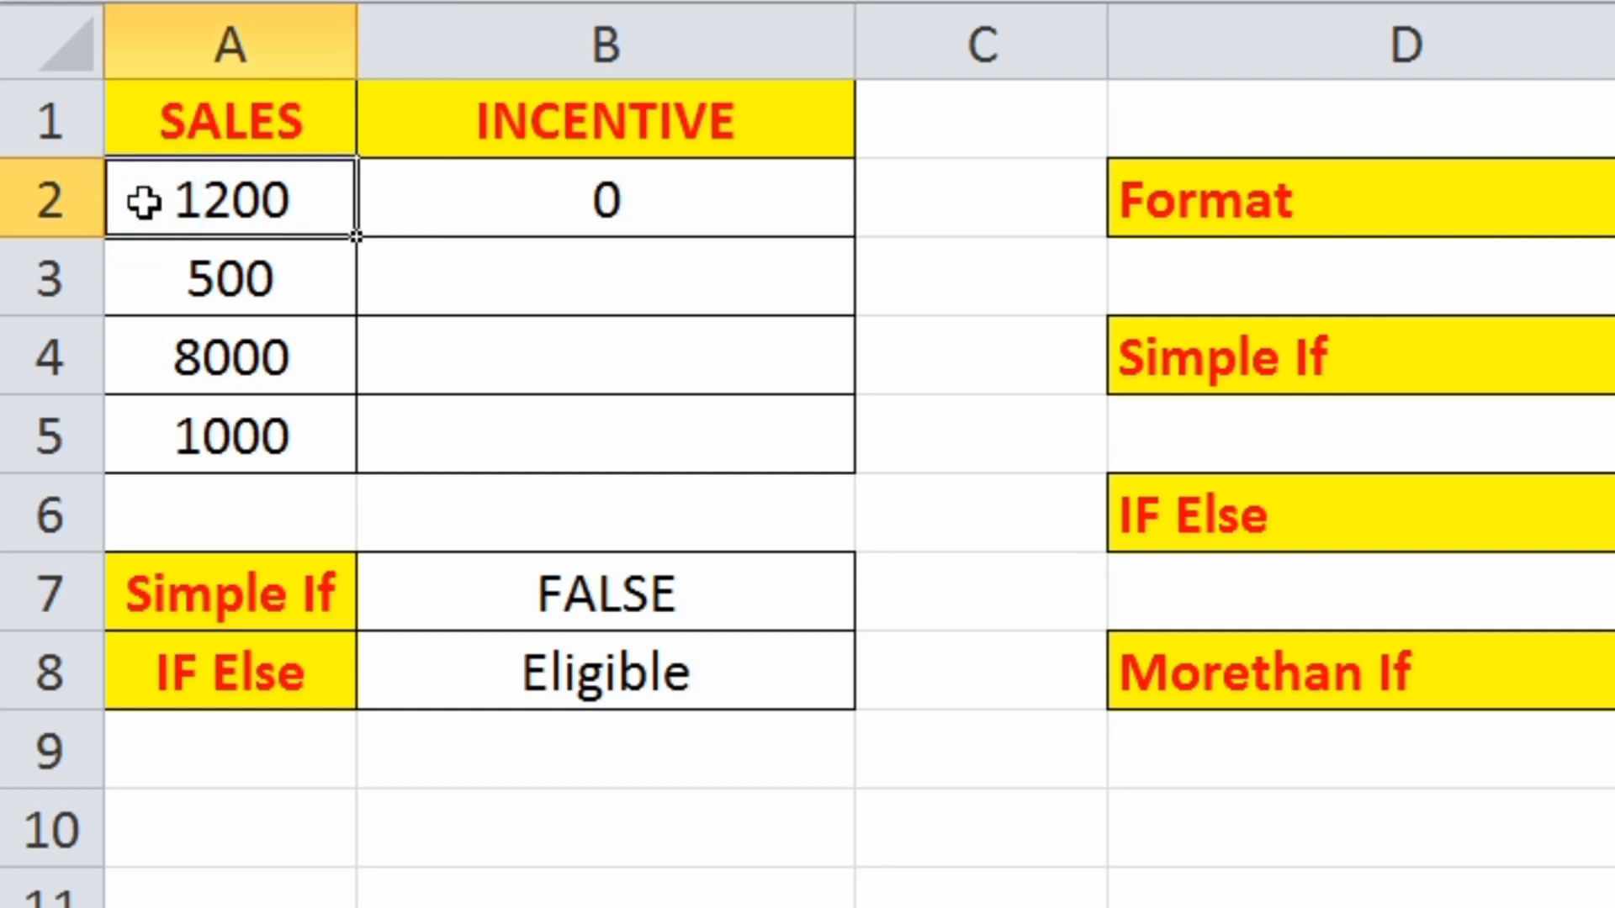
type("6000")
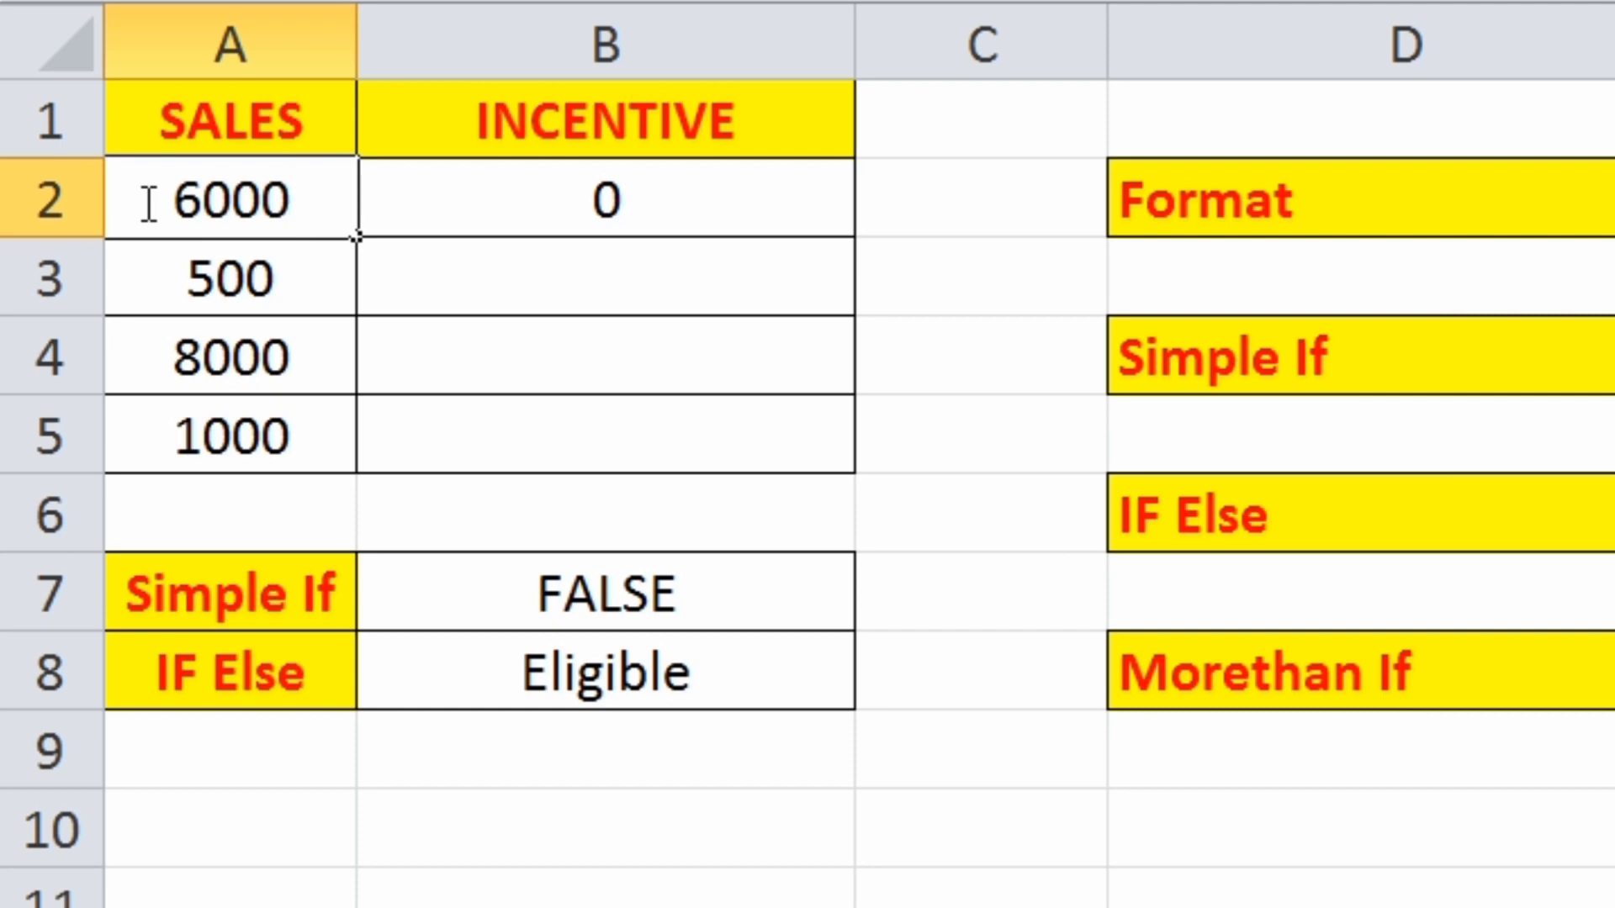
key("Return")
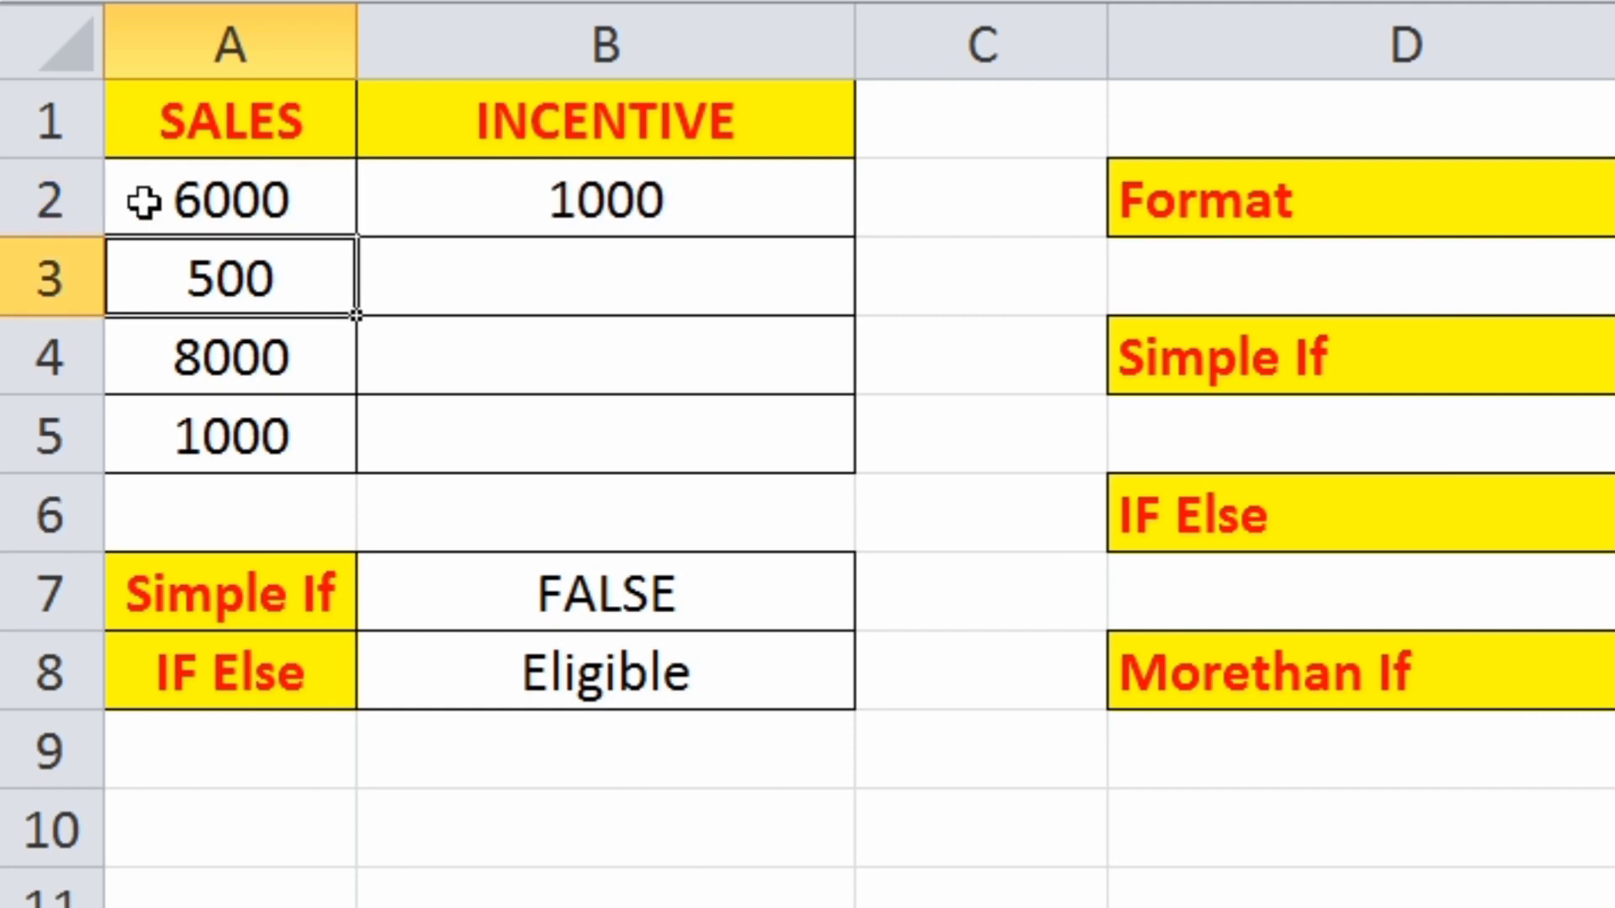
left_click(623, 214)
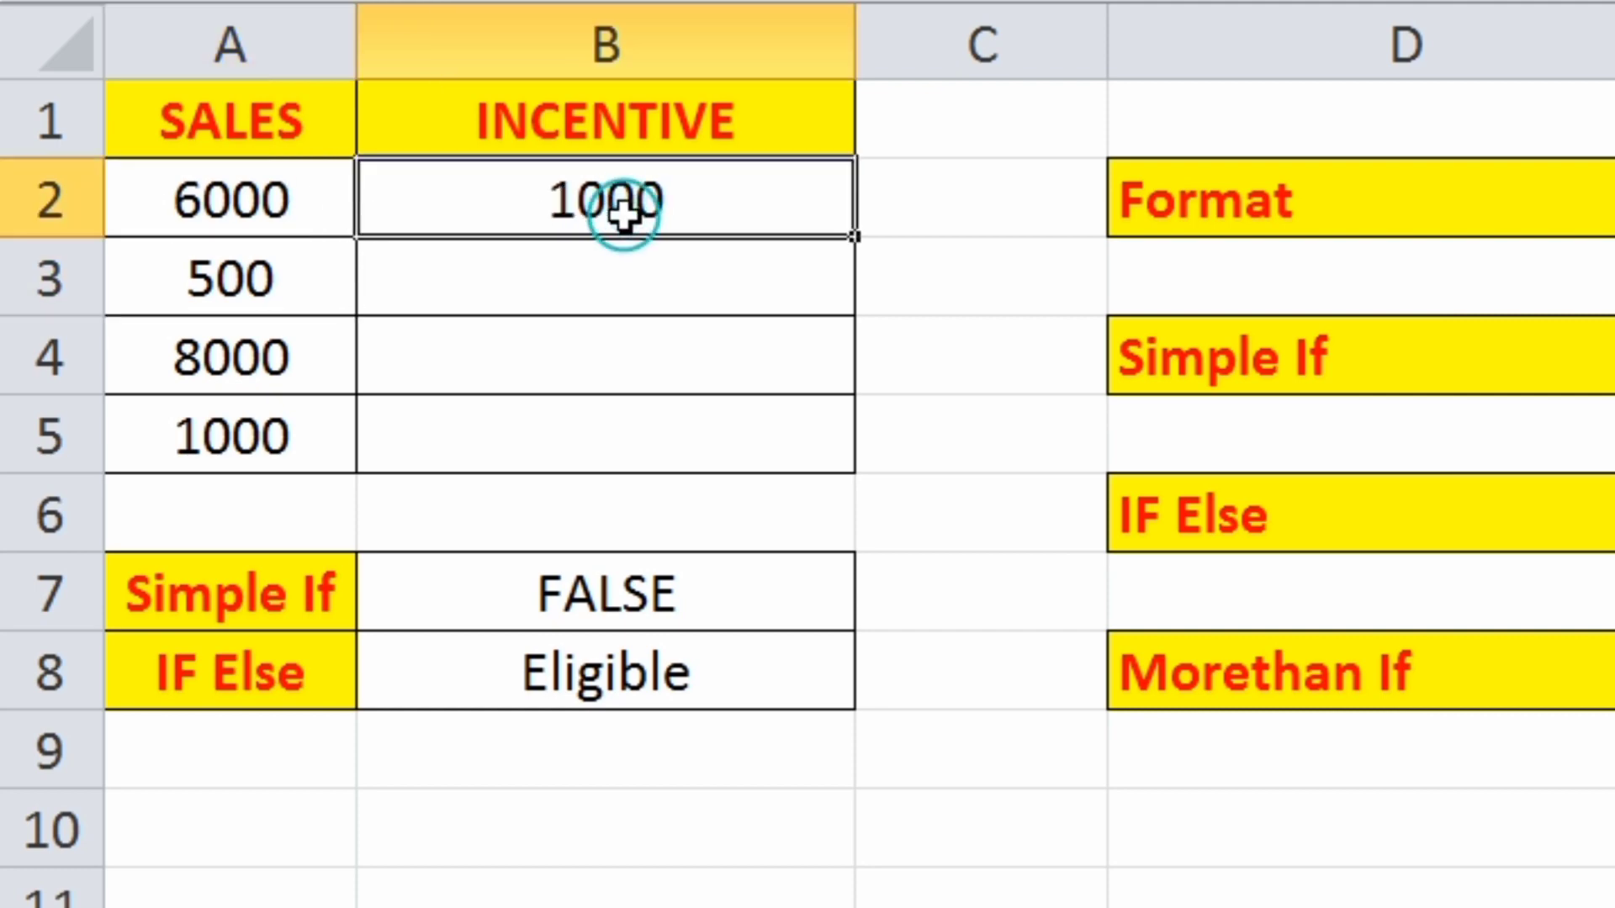
- Set the sales value in cell A2 to 200 and check the incentive in B2
left_click(244, 217)
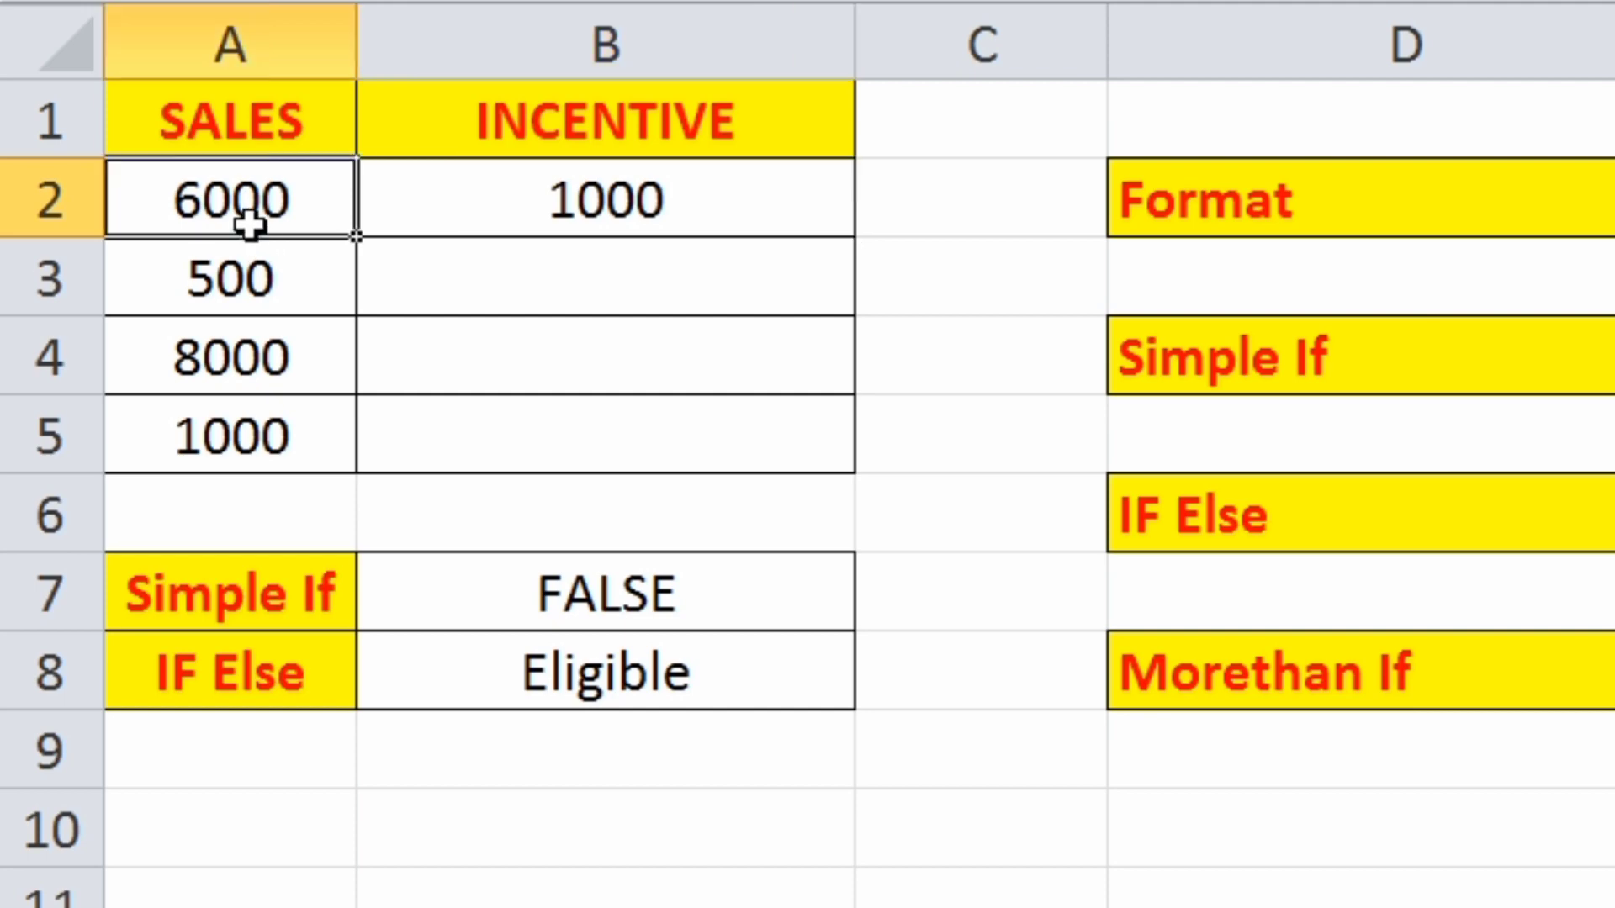
type("200")
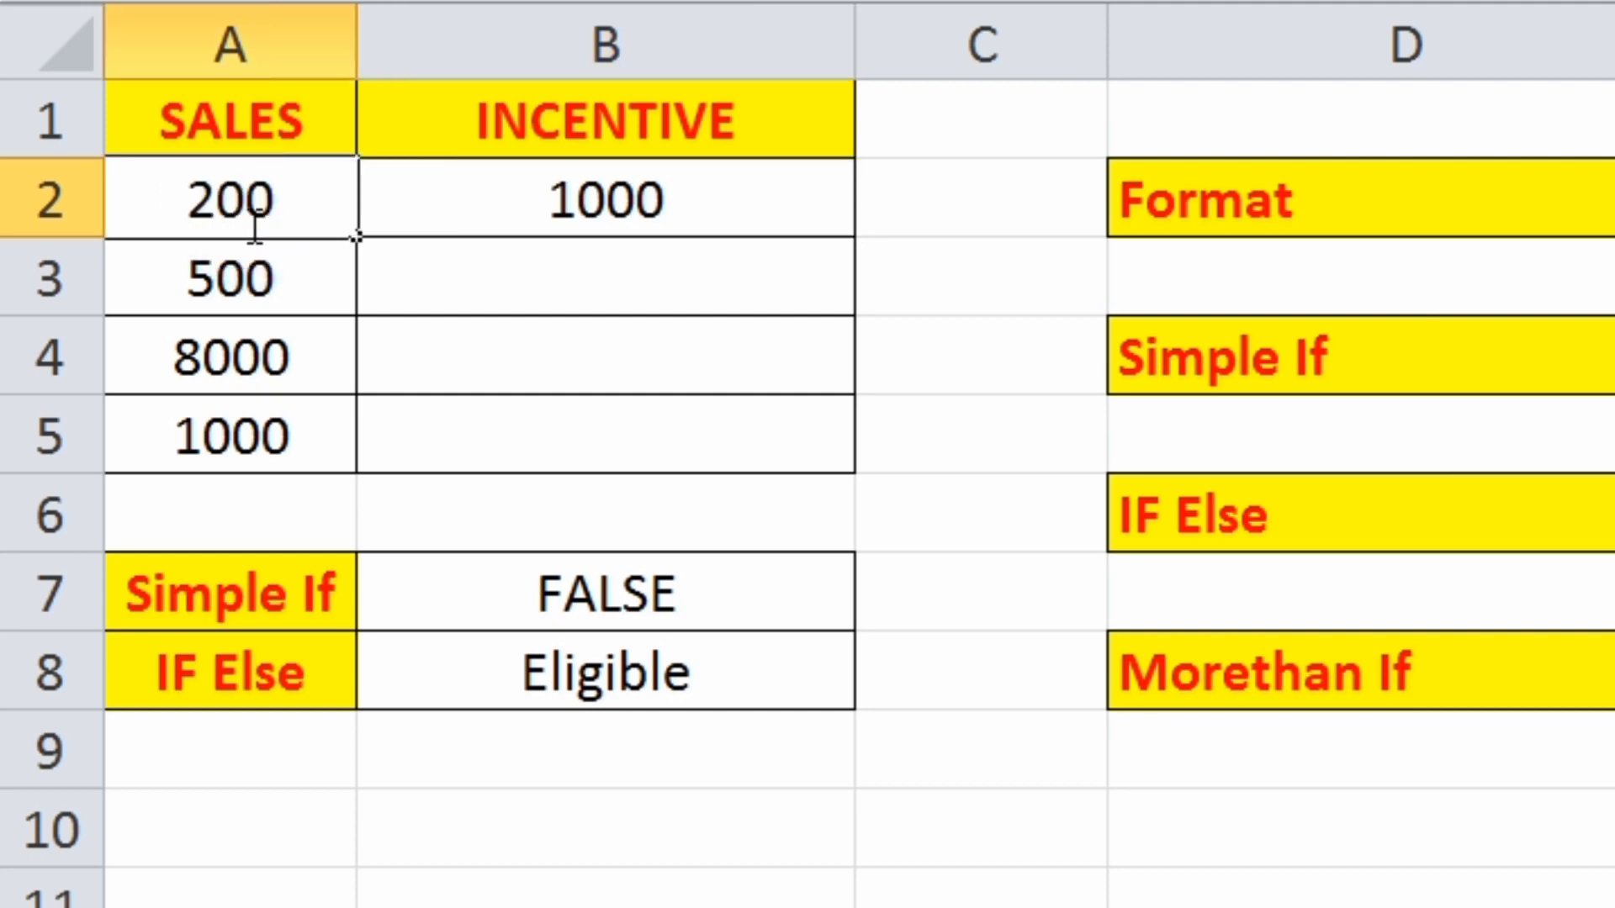
key("Return")
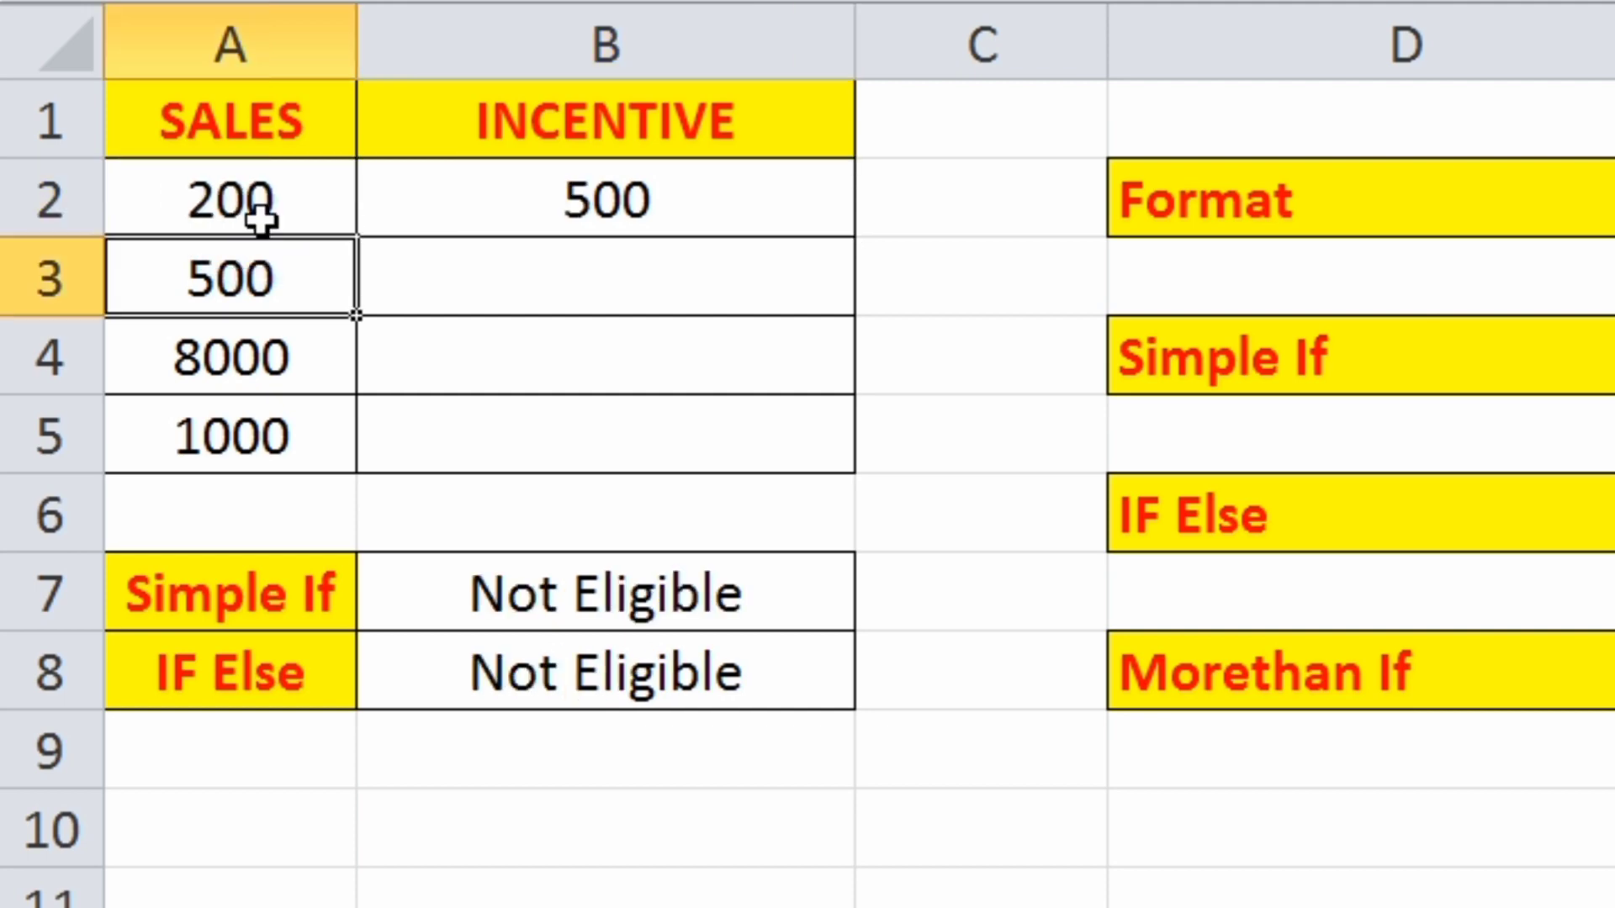
left_click(641, 198)
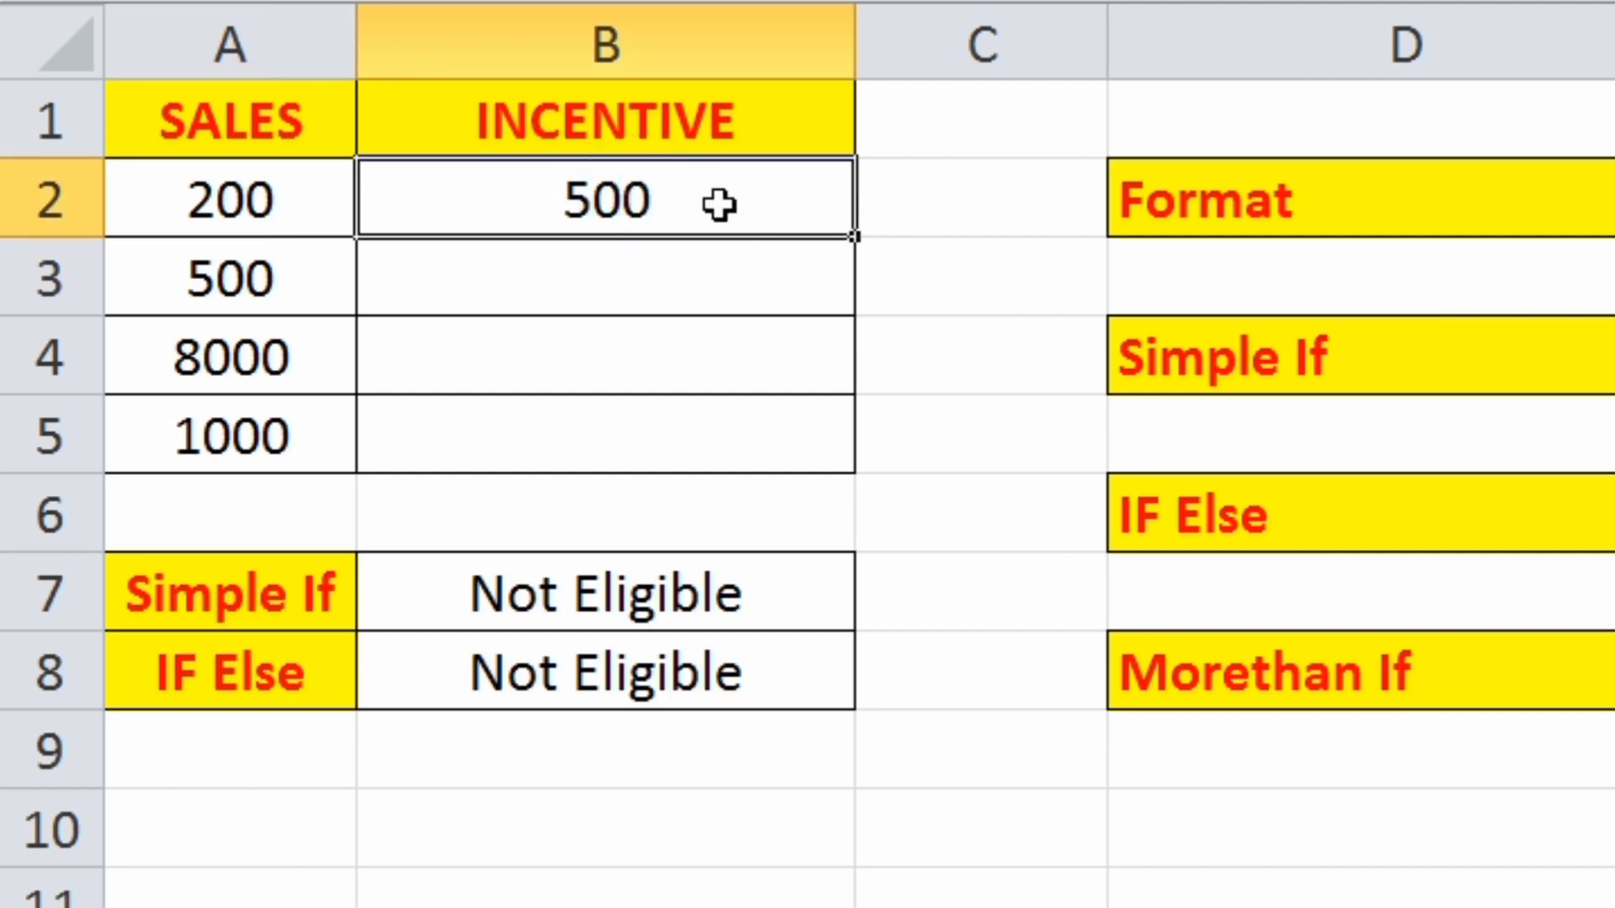
- Fill the nested IF incentive formula from B2 down through B5 and check the incentives in B3 and B4
left_click_drag(660, 199, 666, 435)
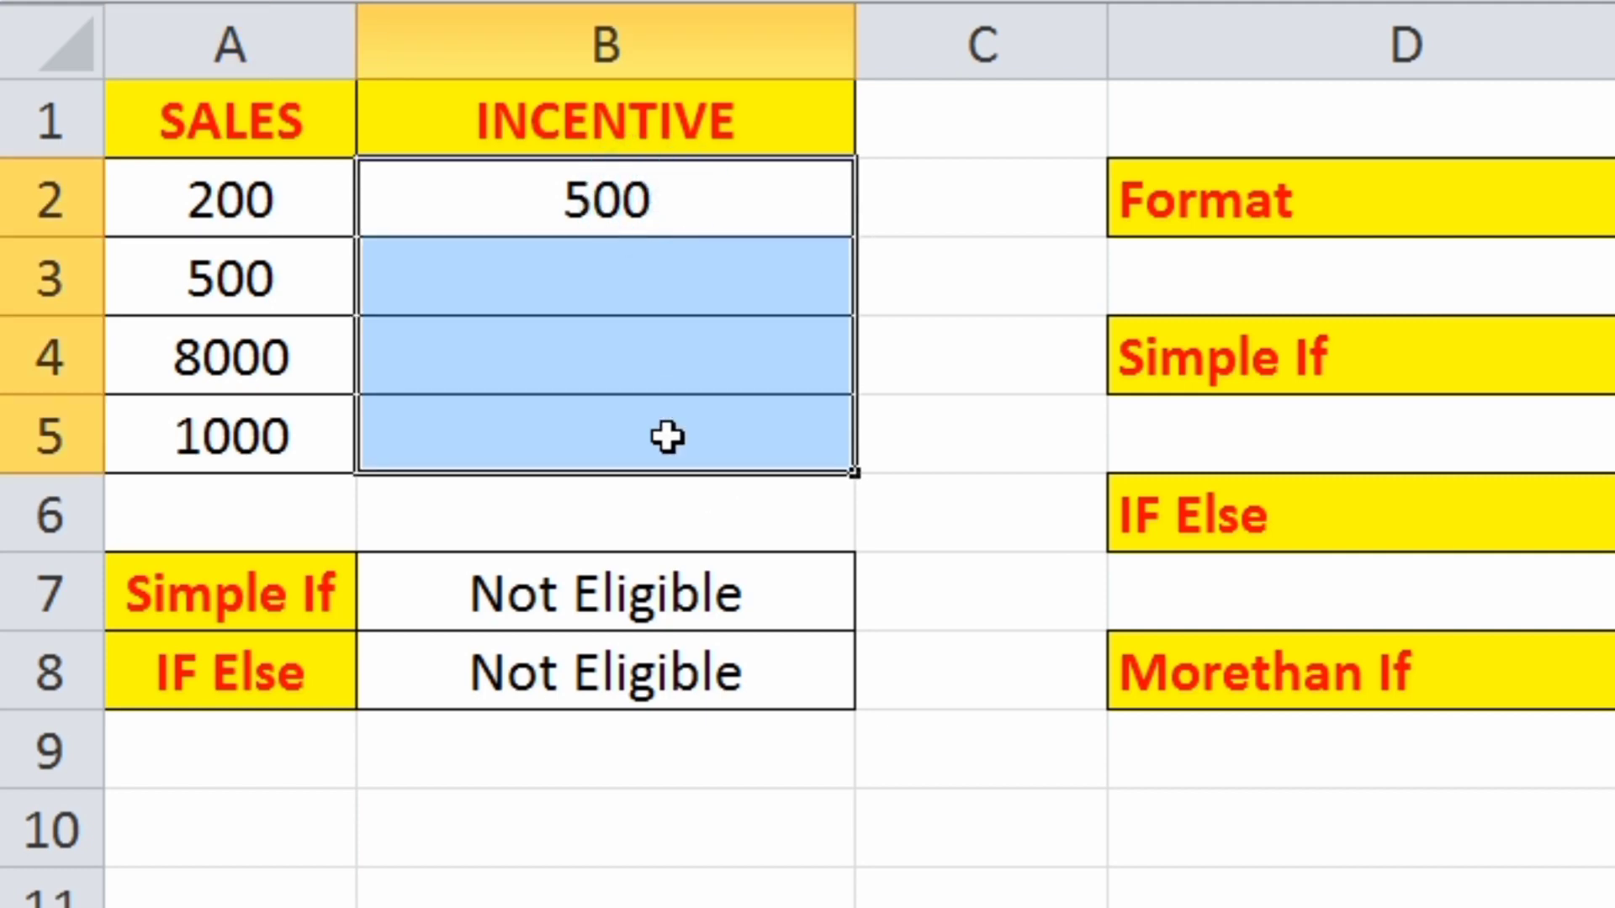
key("ctrl+d")
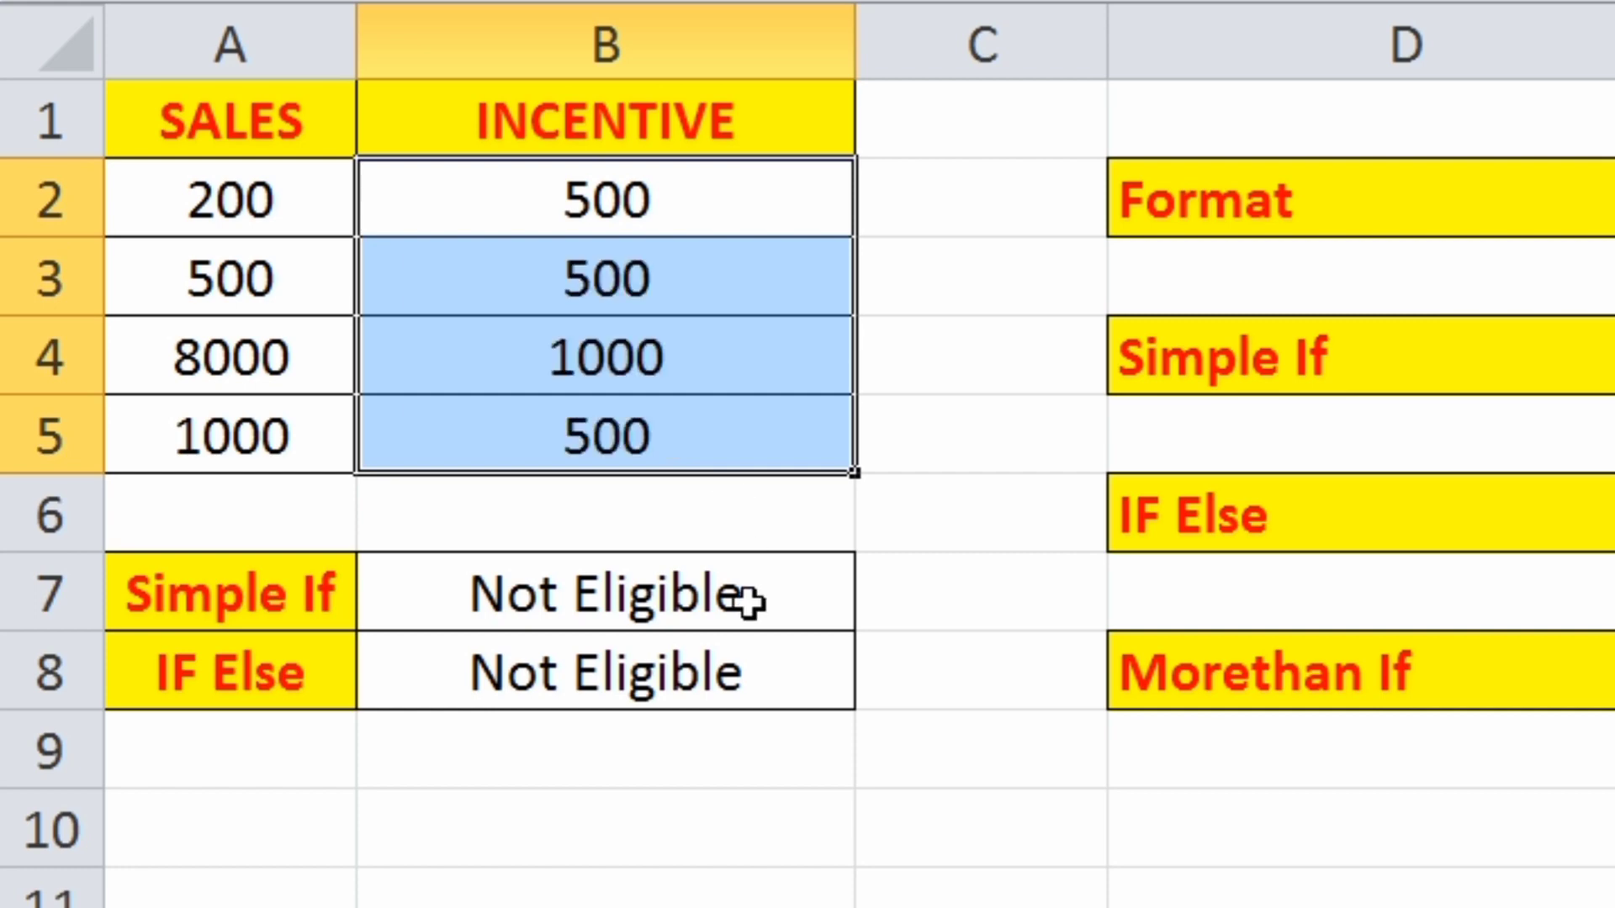
left_click(517, 291)
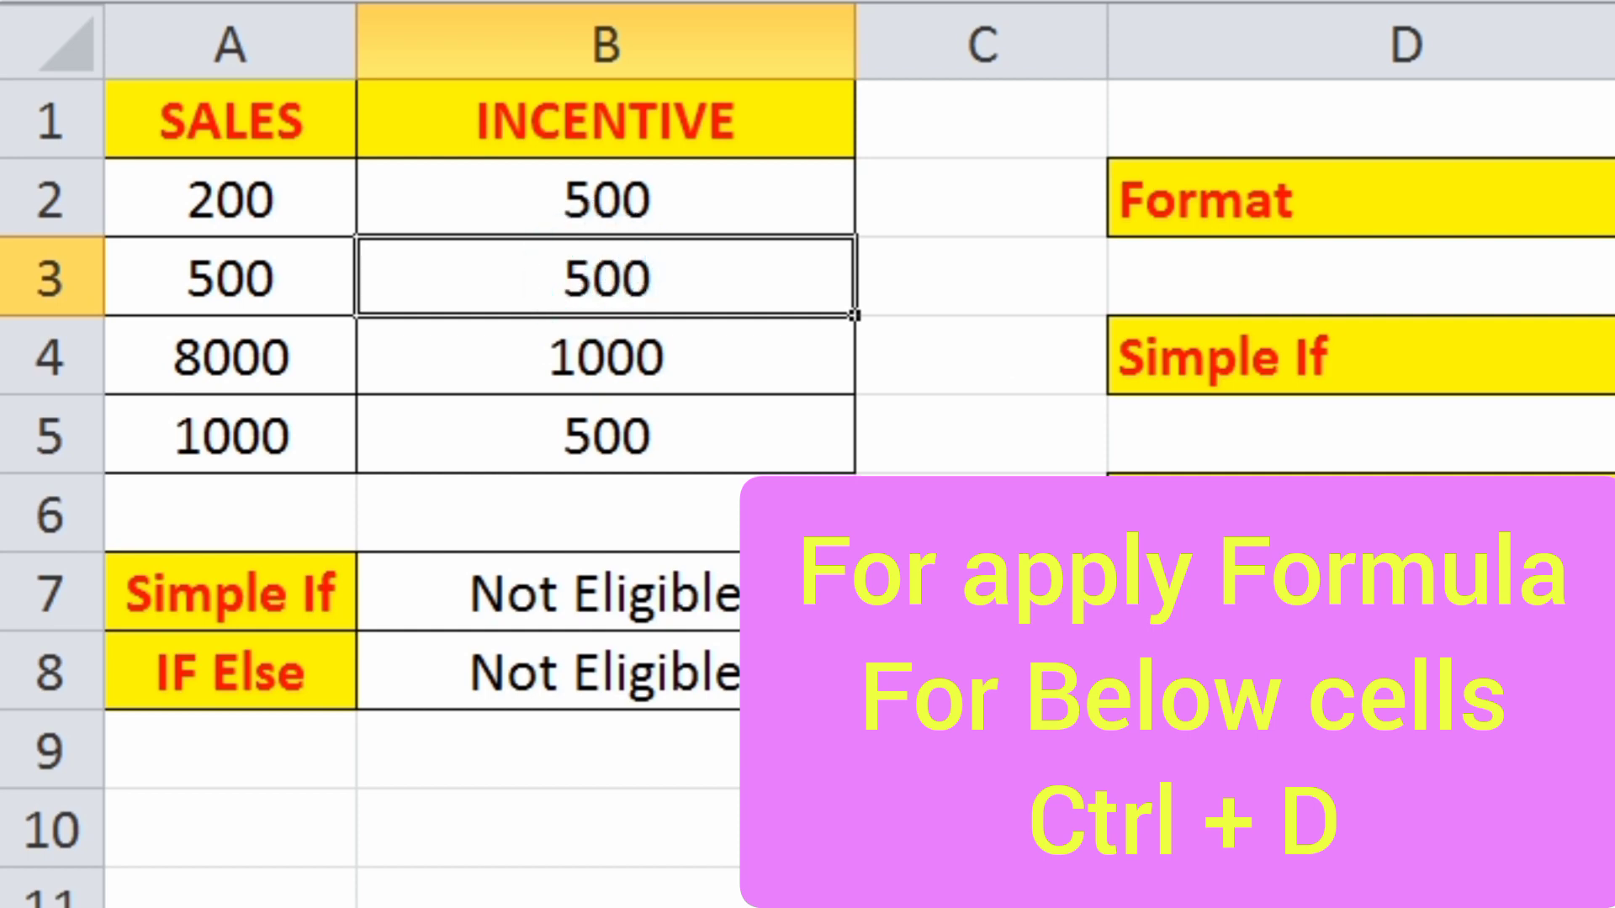
left_click(604, 370)
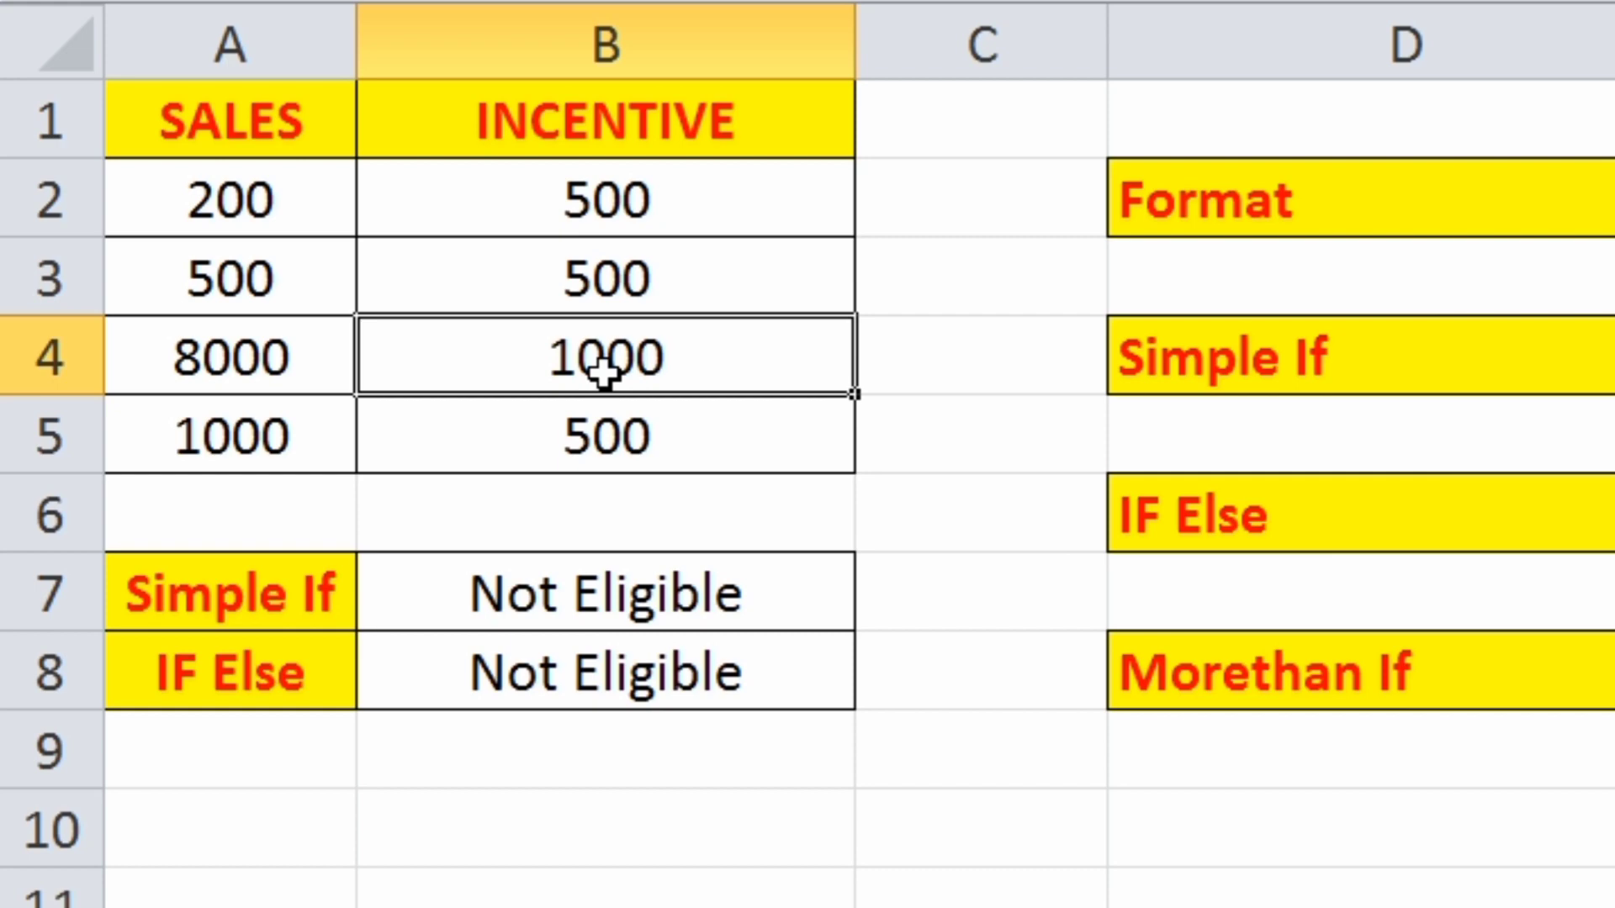
- Set the sales value in cell A2 to 1200 and check the incentive in B2
left_click(296, 198)
type("1200")
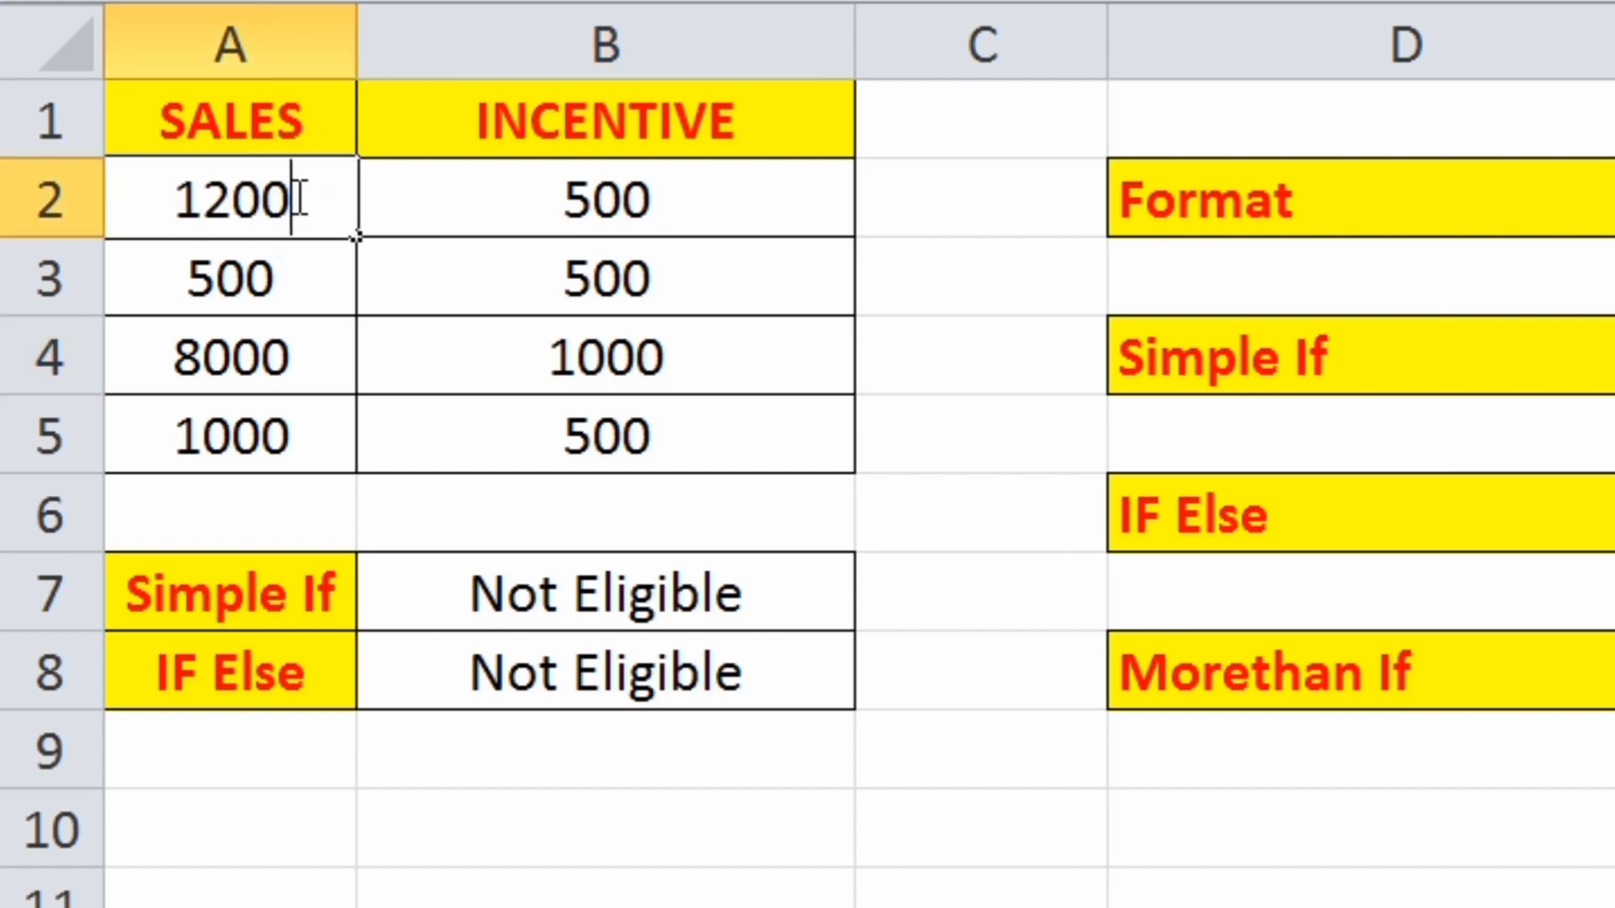
key("Return")
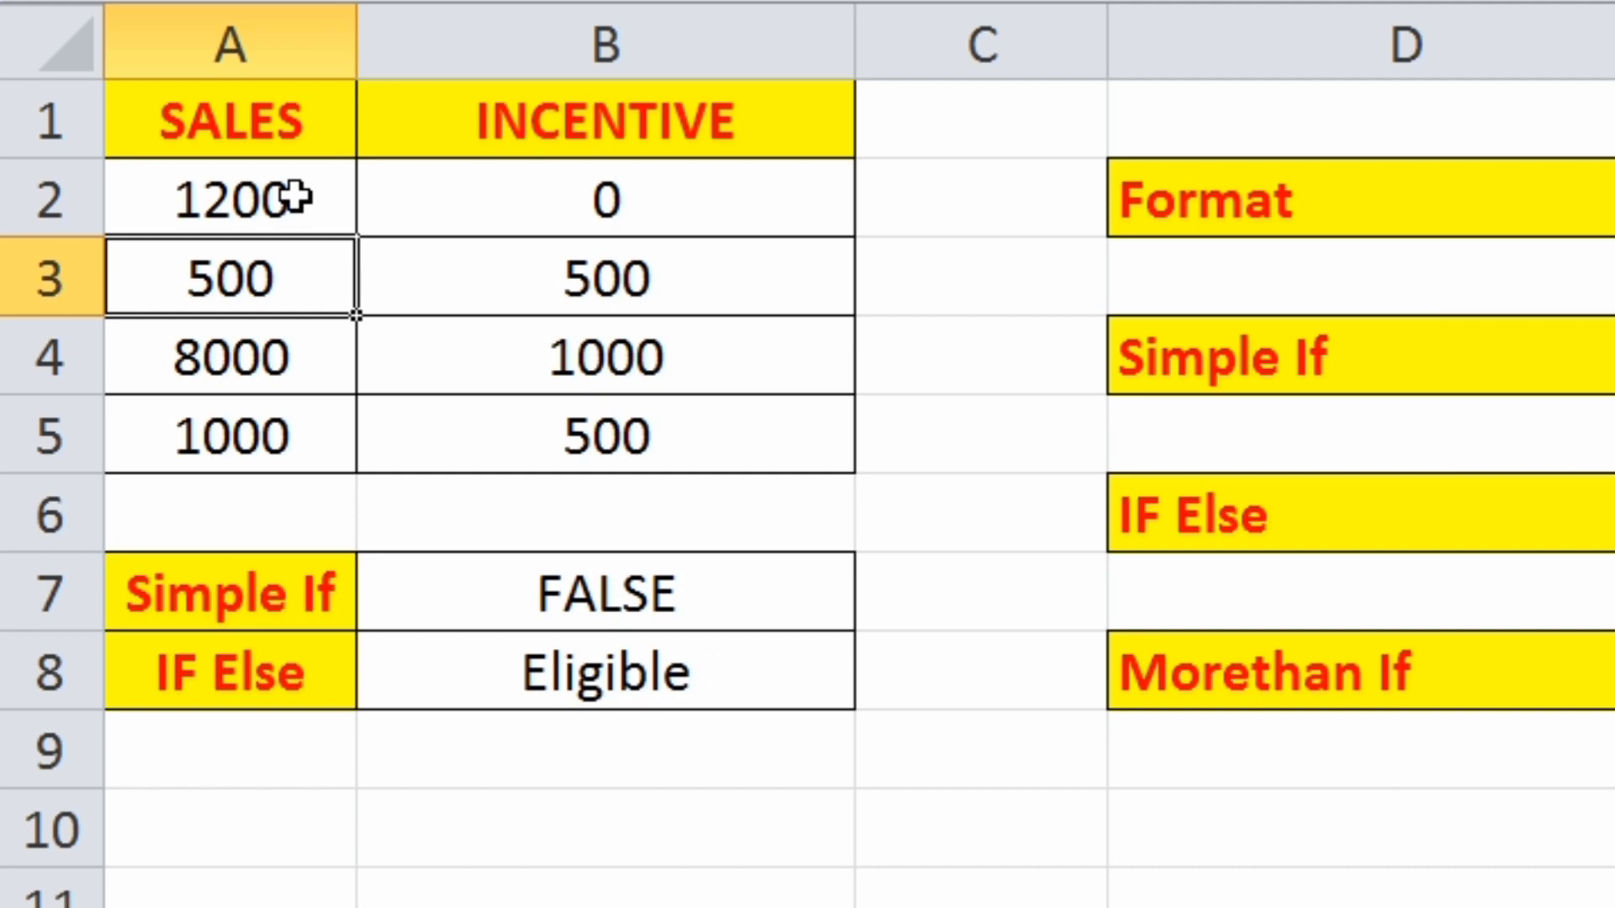
left_click(632, 211)
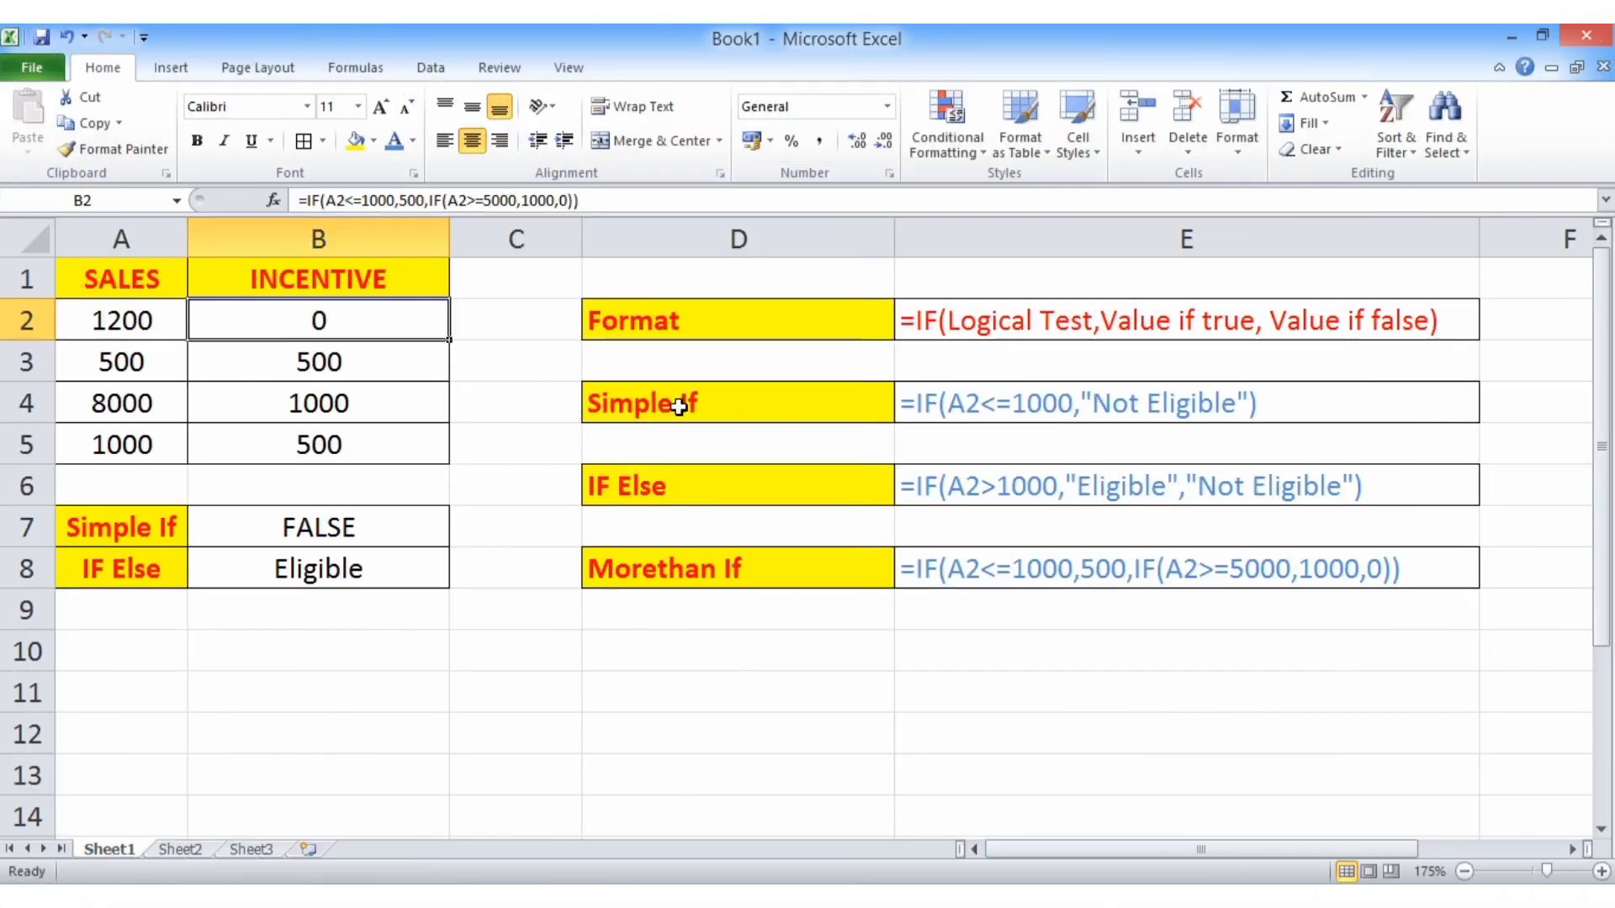
- Review the Simple If, IF Else and Morethan If entries in the formula reference list in column D
left_click(1288, 349)
left_click(1291, 517)
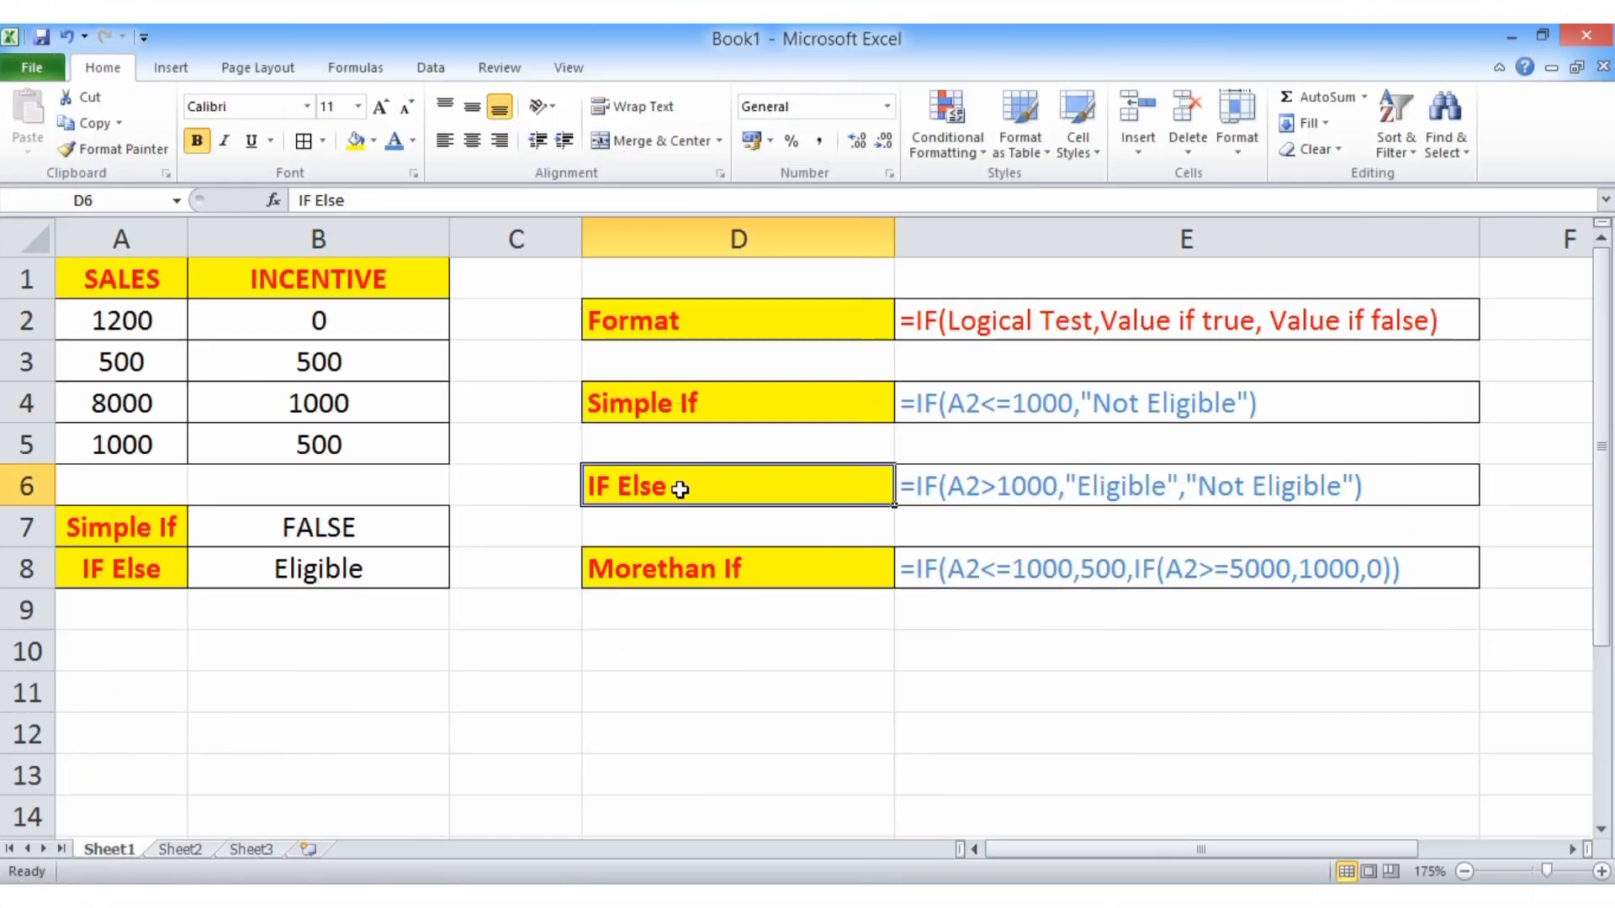
left_click(673, 567)
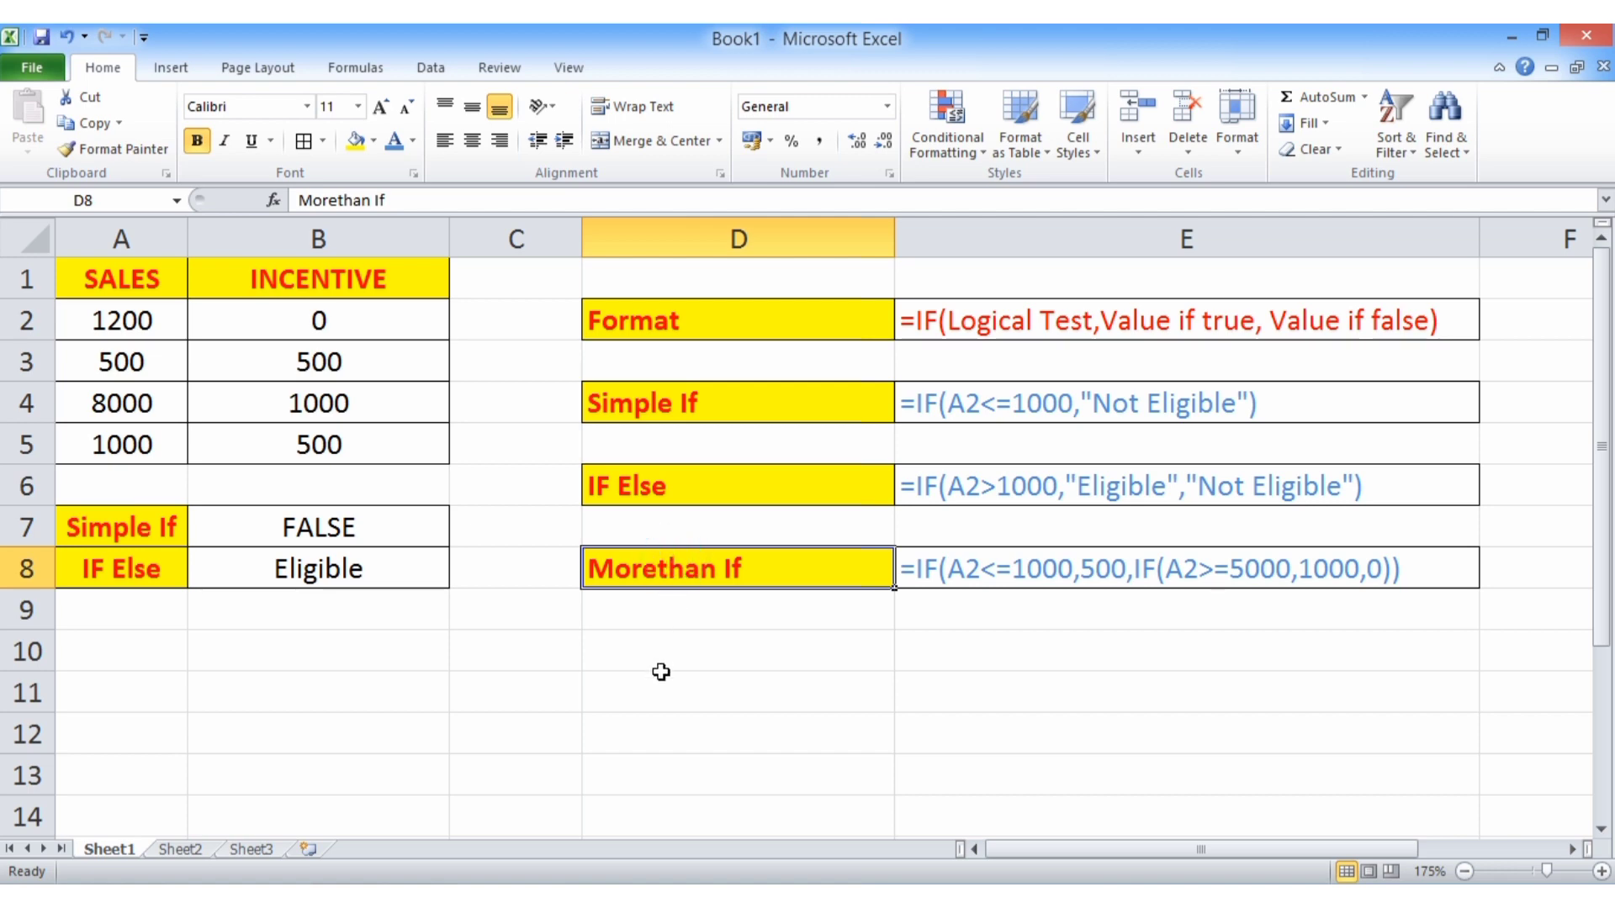